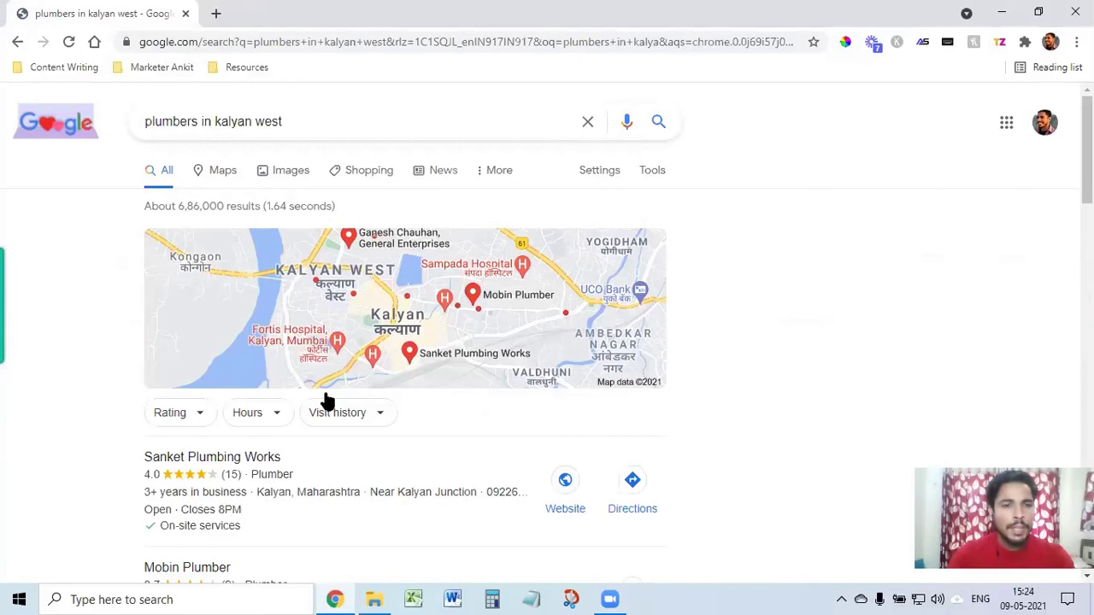
# Step: Scroll through Sanket Plumbing Works' details panel and the Kalyan plumber listings
pyautogui.scroll(-3, 362, 435)
pyautogui.scroll(1, 359, 417)
pyautogui.scroll(2, 359, 417)
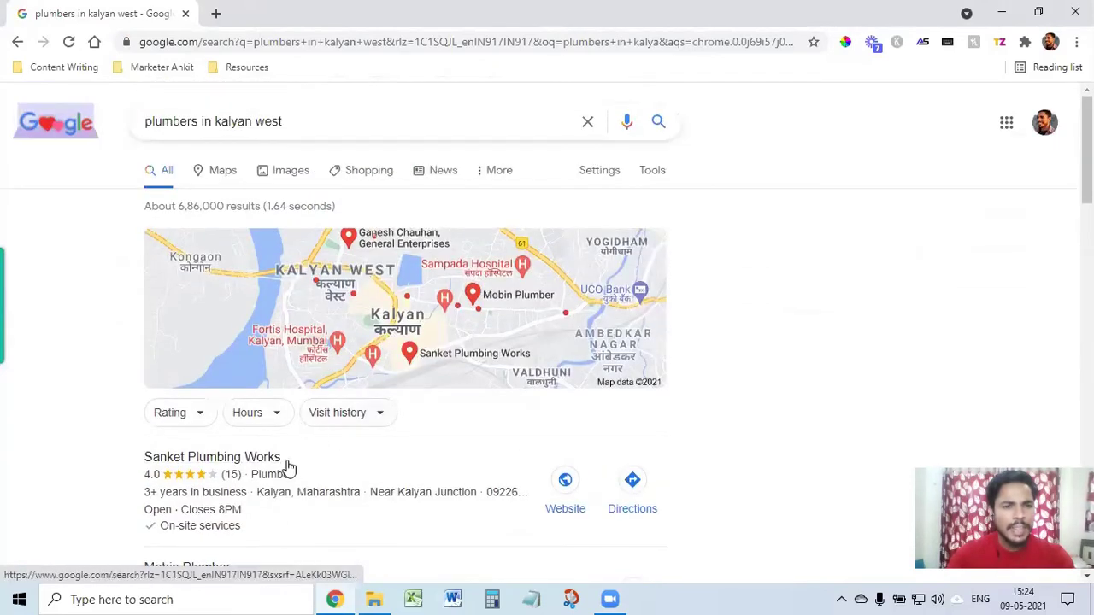
pyautogui.scroll(-2, 288, 466)
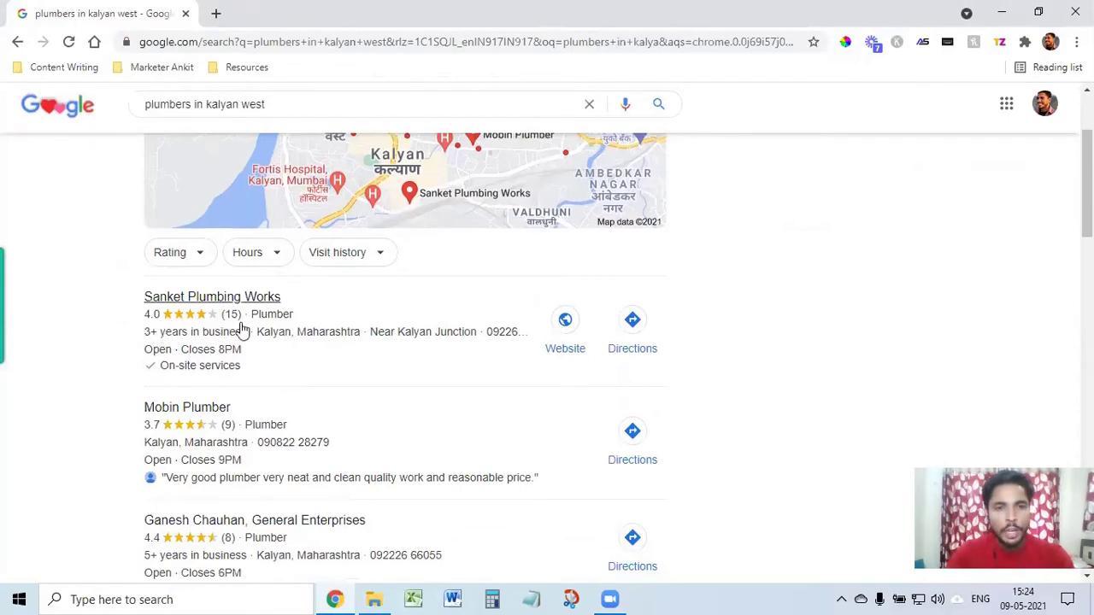
pyautogui.scroll(-1, 227, 381)
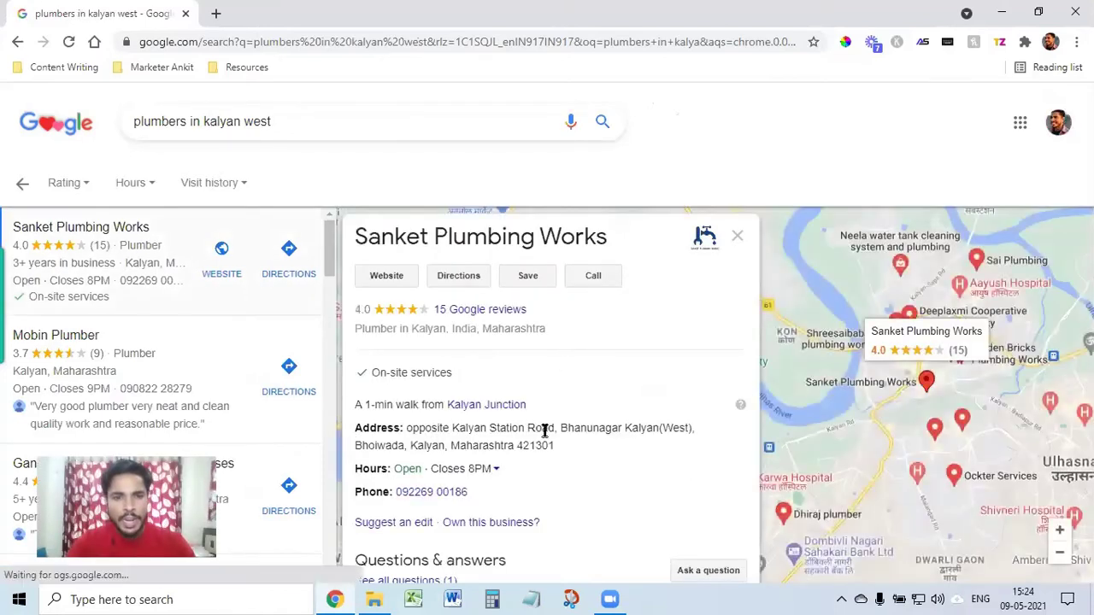
pyautogui.scroll(-2, 454, 509)
pyautogui.scroll(-10, 454, 508)
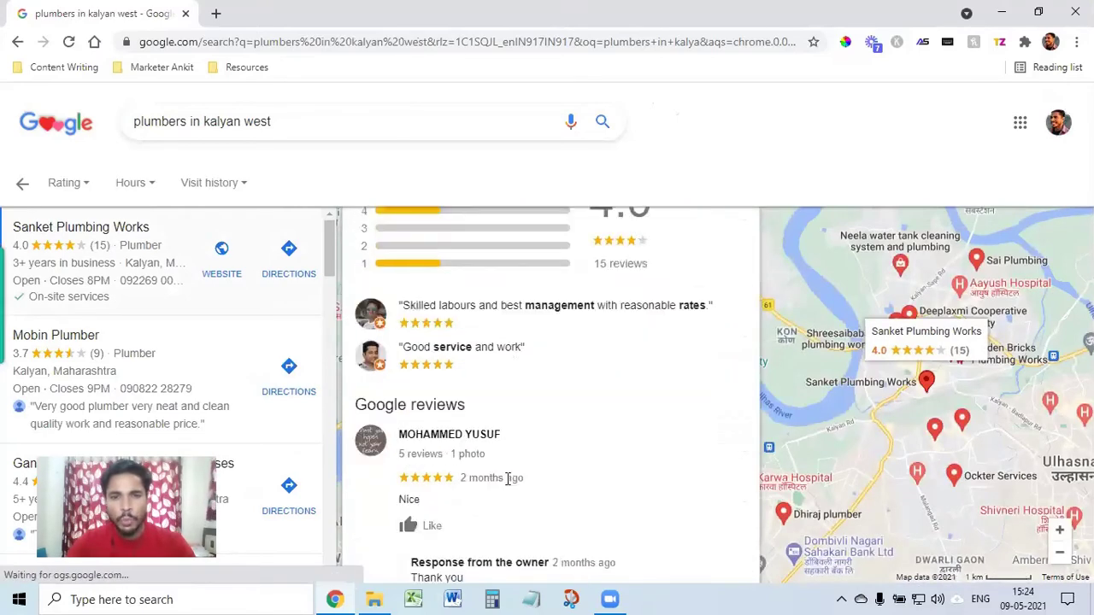
pyautogui.scroll(-5, 526, 489)
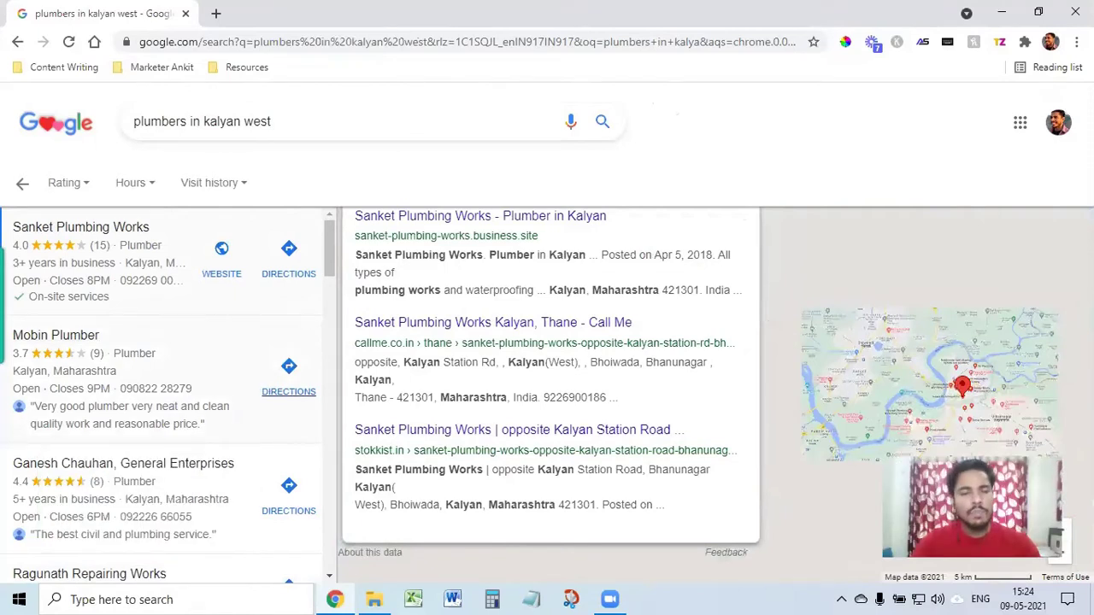
pyautogui.scroll(-5, 150, 475)
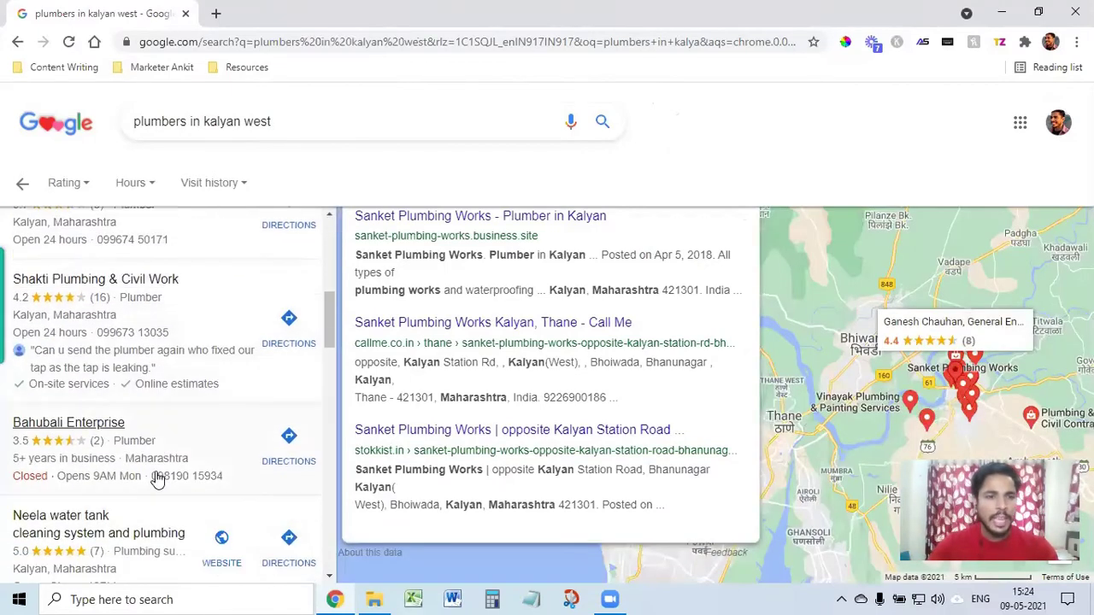
pyautogui.scroll(5, 158, 475)
pyautogui.scroll(-4, 145, 475)
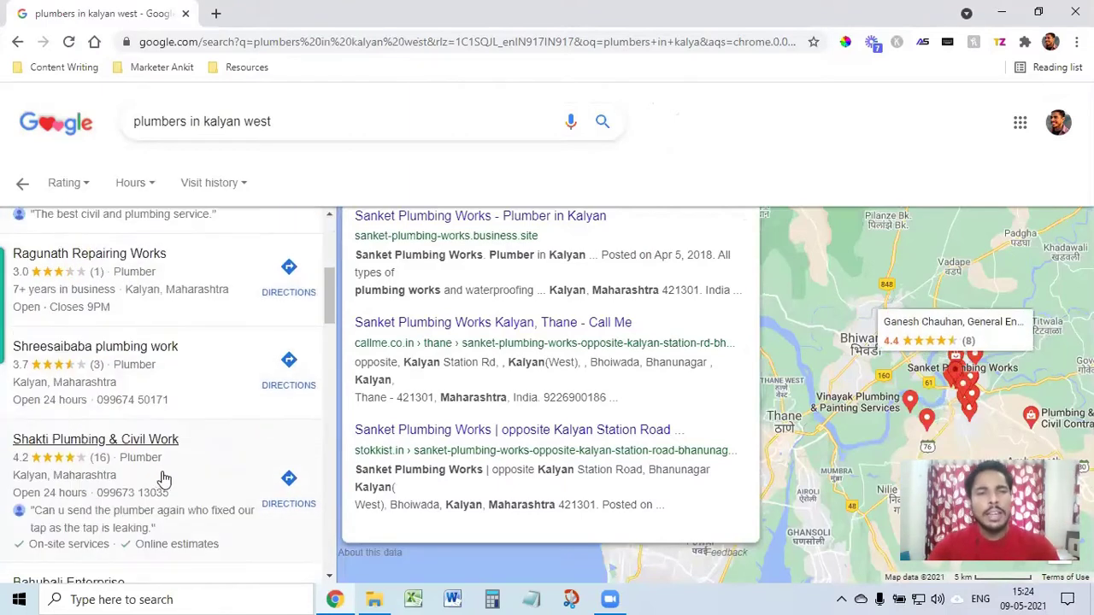
# Step: Delete the 'plumbers in kalyan west' query, leaving the search box empty and focused
pyautogui.doubleClick(292, 127)
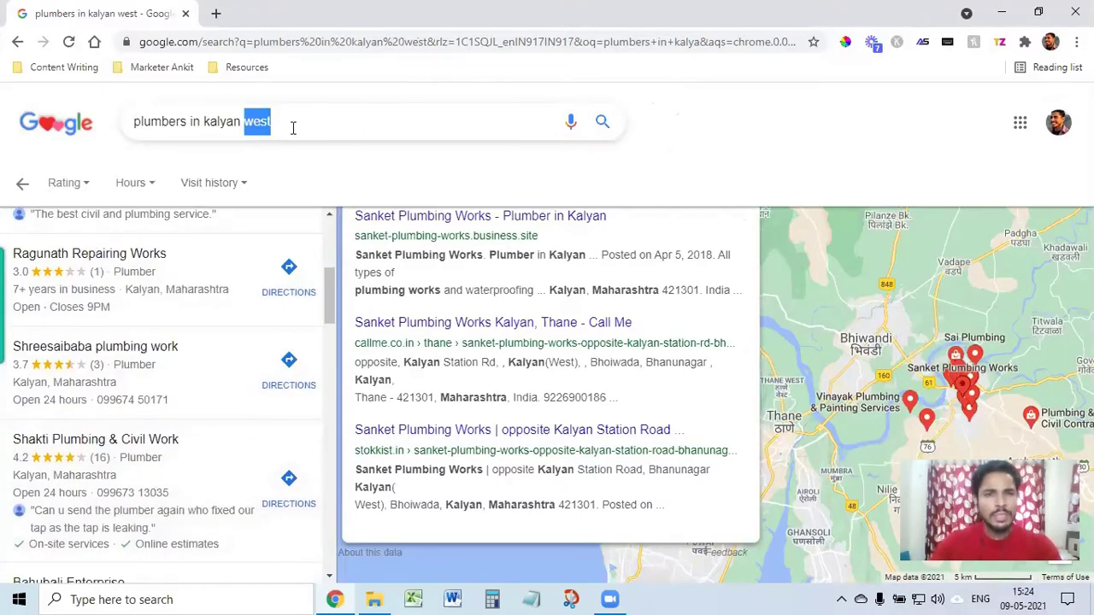
pyautogui.press('BackSpace')
pyautogui.press('BackSpace')
pyautogui.press('BackSpace')
pyautogui.press('BackSpace')
pyautogui.press('BackSpace')
pyautogui.press('BackSpace')
pyautogui.press('BackSpace')
pyautogui.press('BackSpace')
pyautogui.press('BackSpace')
pyautogui.press('BackSpace')
pyautogui.press('BackSpace')
pyautogui.press('BackSpace')
pyautogui.press('BackSpace')
pyautogui.press('BackSpace')
pyautogui.press('BackSpace')
pyautogui.press('BackSpace')
pyautogui.press('BackSpace')
pyautogui.press('BackSpace')
pyautogui.press('BackSpace')
pyautogui.press('BackSpace')
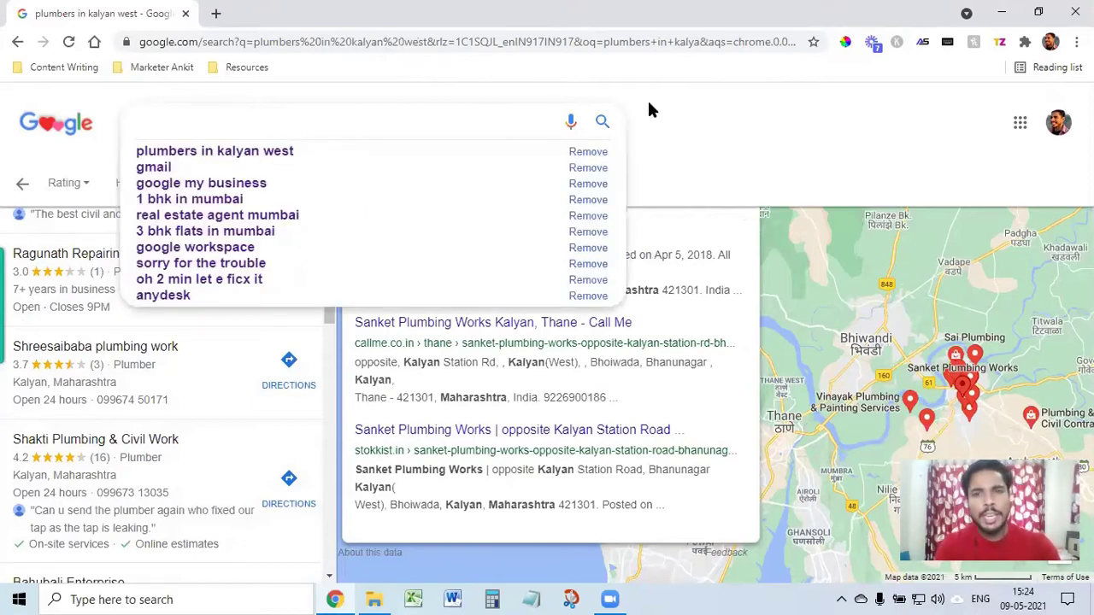
pyautogui.click(680, 113)
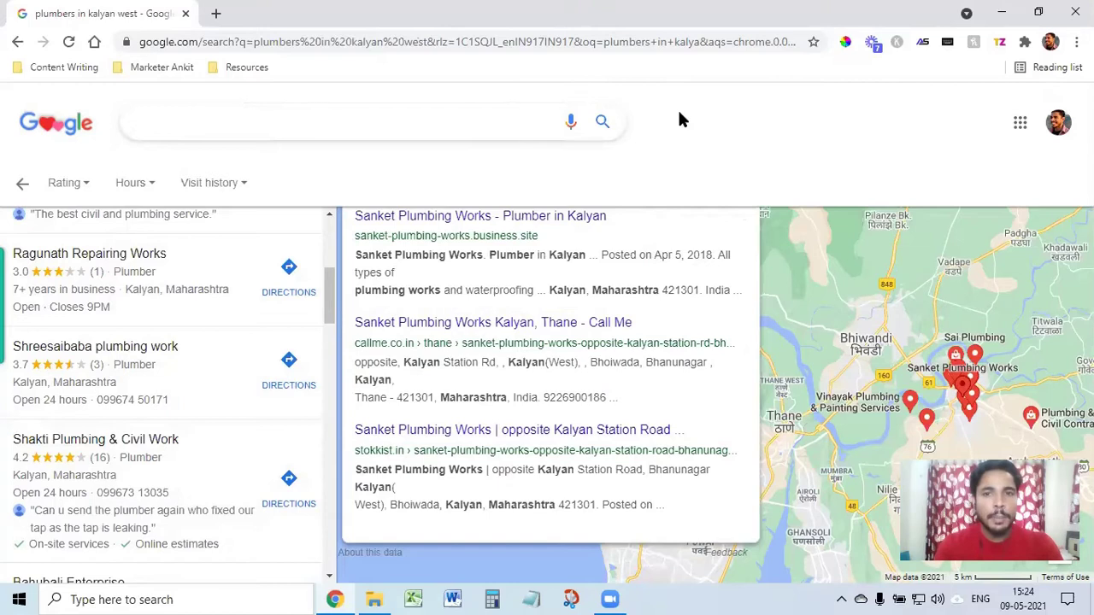
pyautogui.click(494, 116)
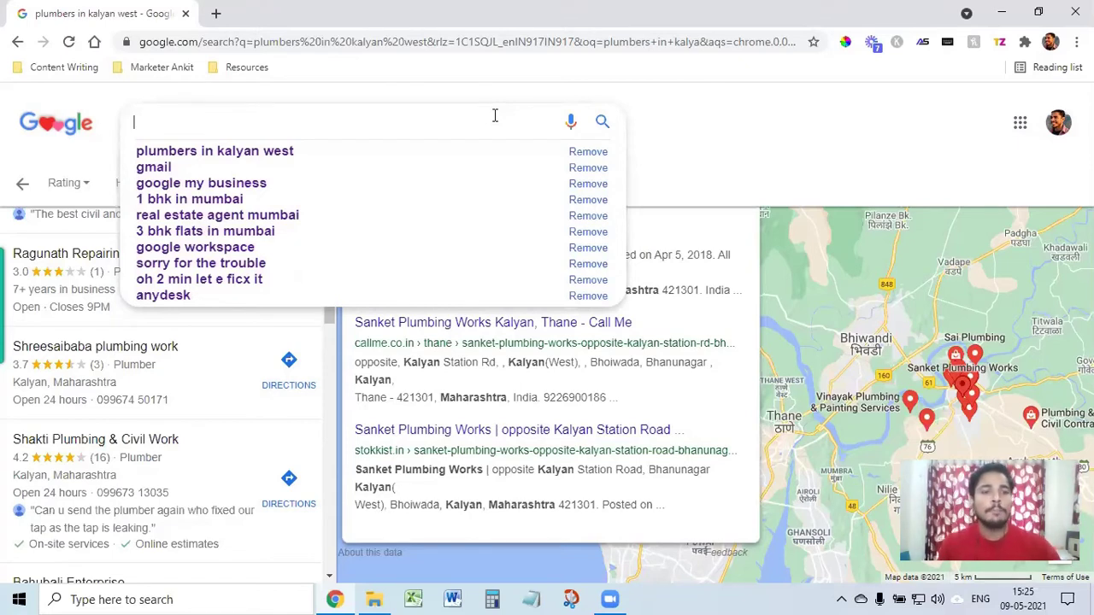
# Step: Open a blank new tab, then scroll the plumber results down to Ockter Services
pyautogui.click(216, 13)
pyautogui.click(146, 12)
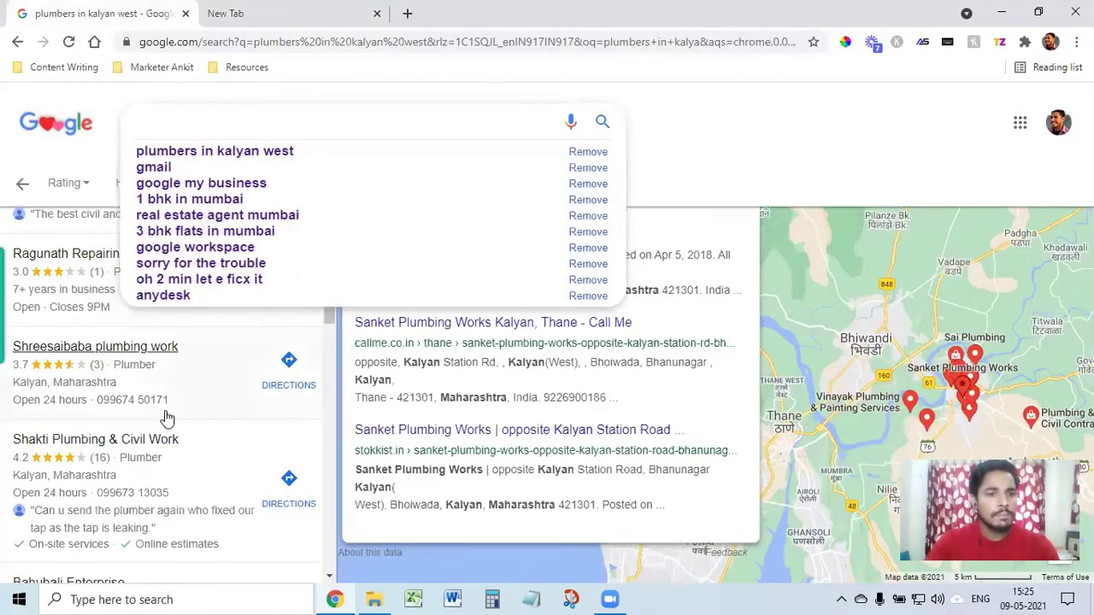
pyautogui.scroll(-2, 151, 484)
pyautogui.scroll(-5, 150, 521)
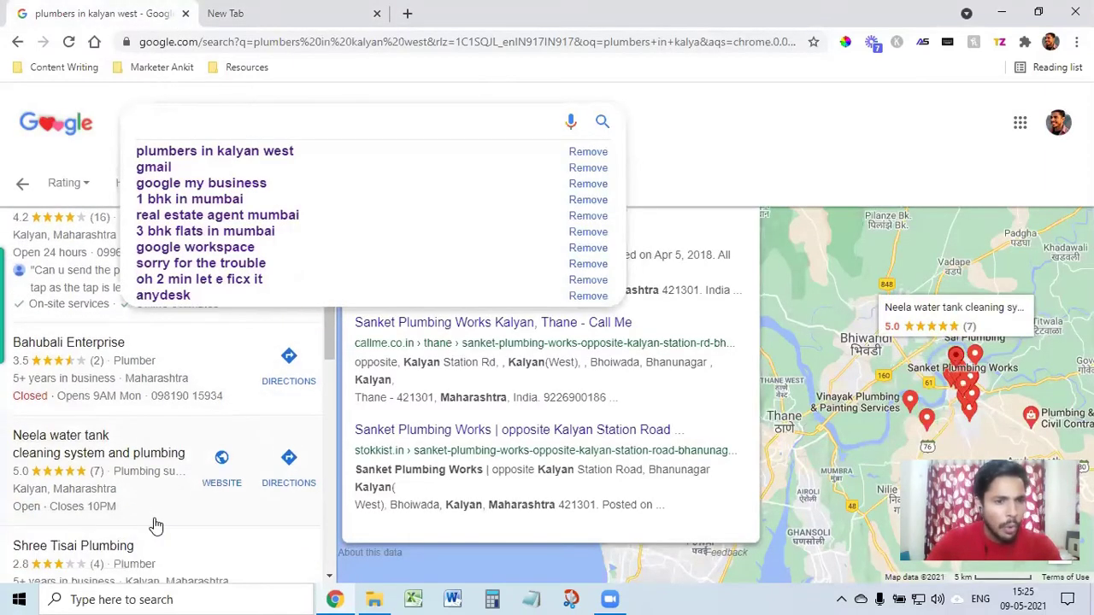
pyautogui.scroll(-3, 154, 530)
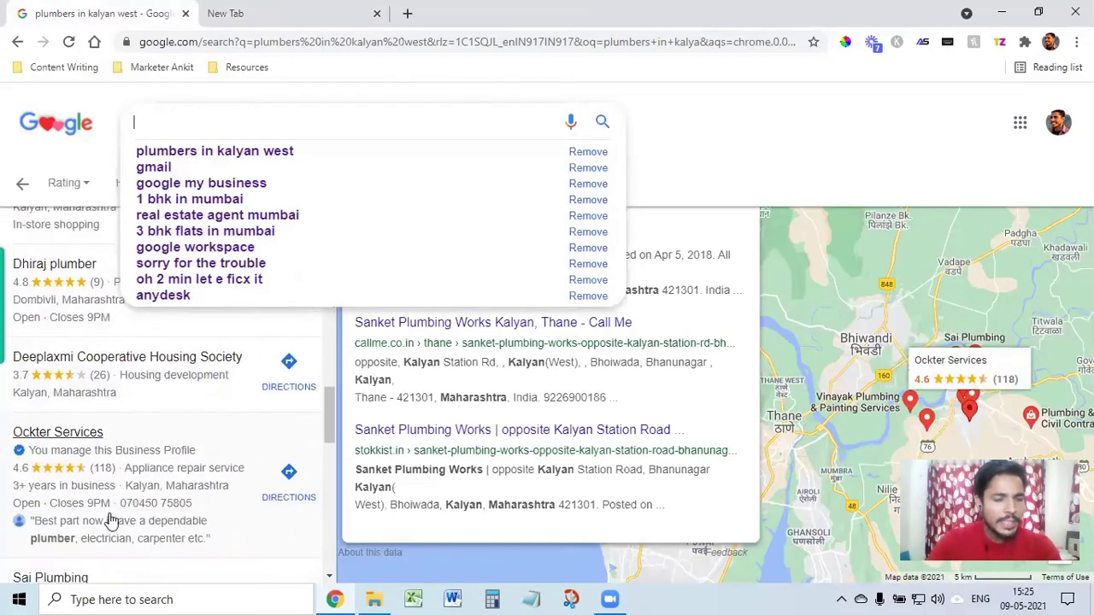
pyautogui.click(710, 174)
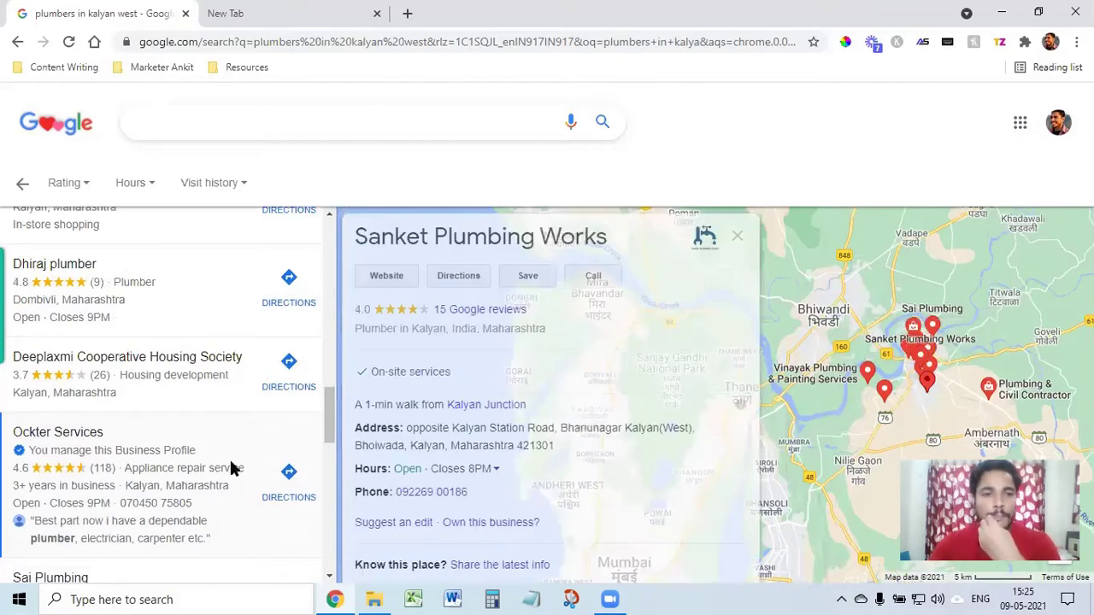
# Step: Open the Ockter Services place card and browse its 4.6 rating and 118-review summary
pyautogui.click(229, 468)
pyautogui.scroll(-5, 525, 474)
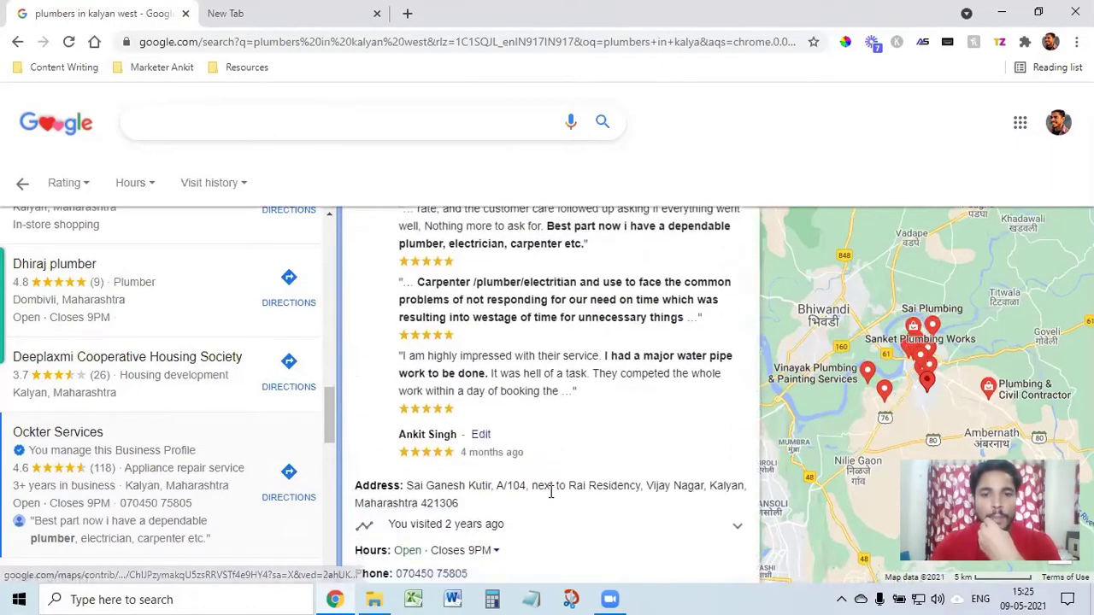
pyautogui.scroll(-3, 552, 493)
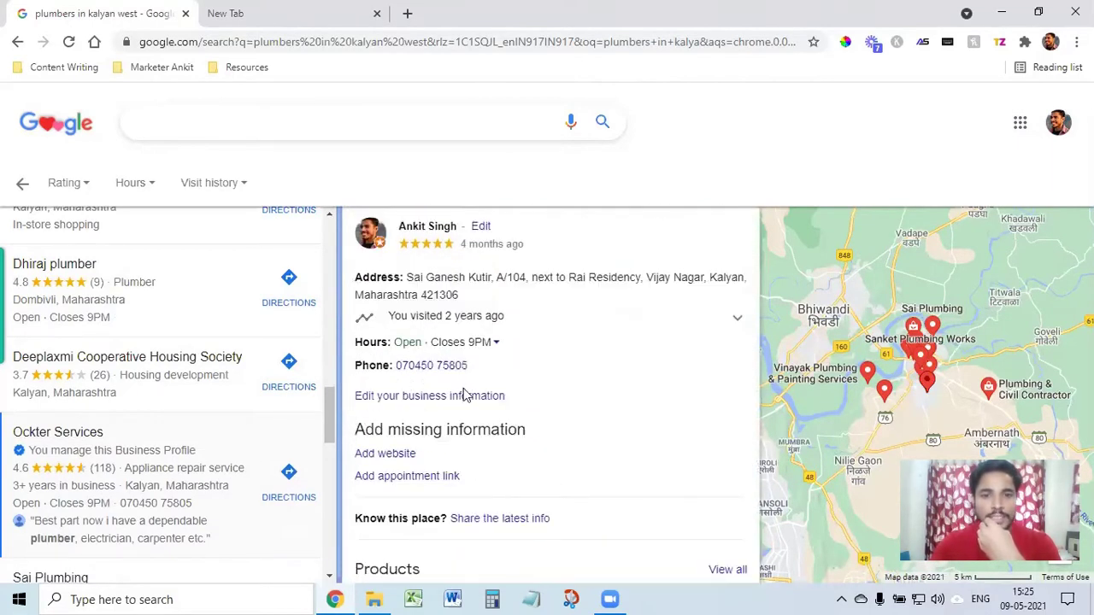
pyautogui.scroll(-6, 538, 438)
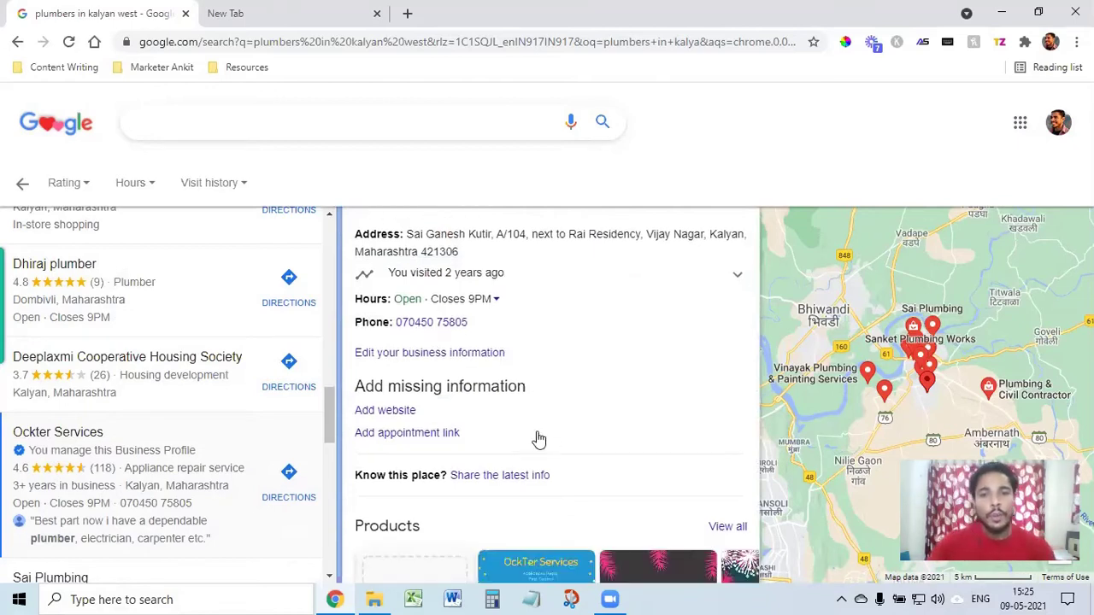
pyautogui.scroll(14, 547, 437)
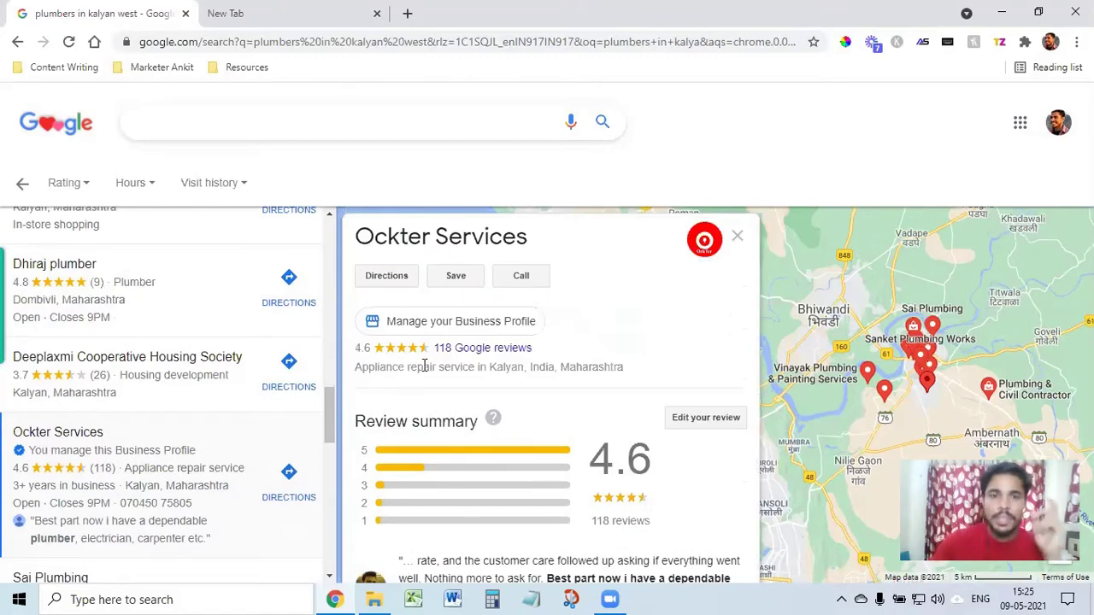
pyautogui.scroll(4, 162, 406)
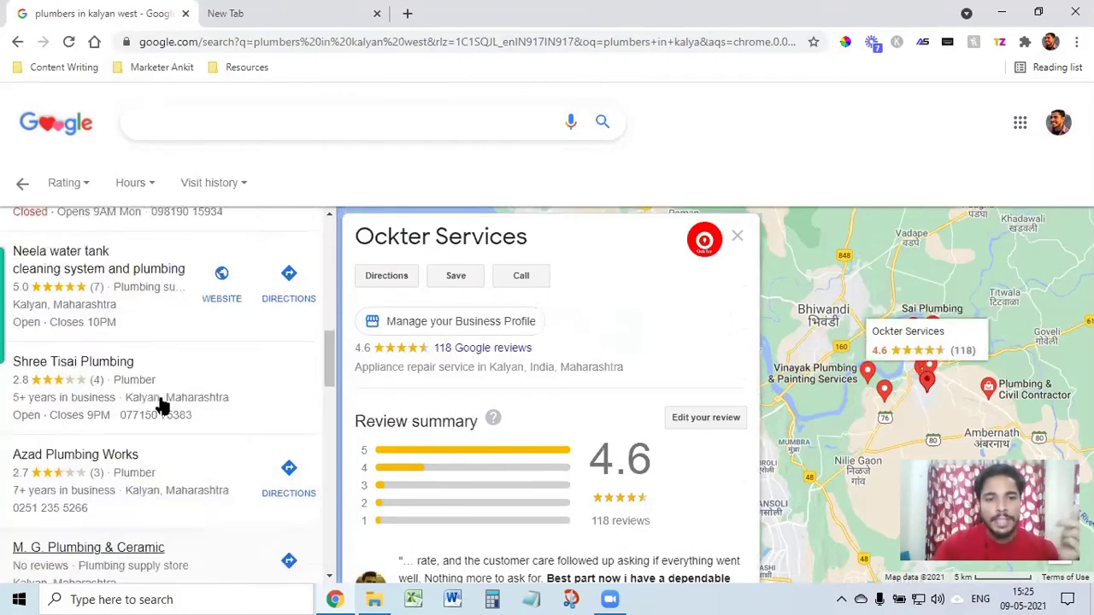
pyautogui.scroll(8, 162, 407)
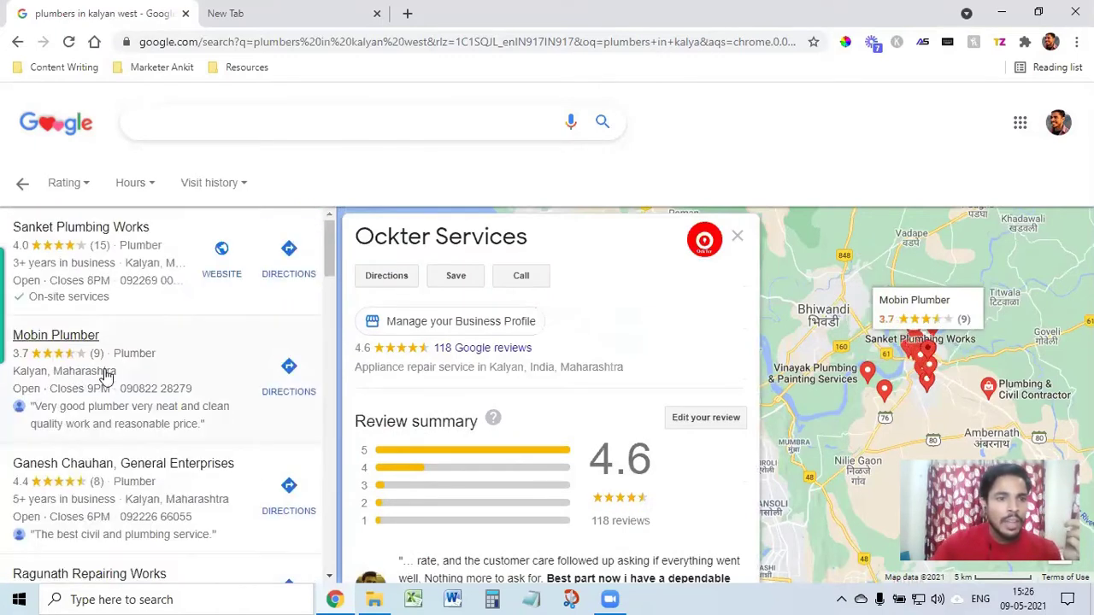
pyautogui.scroll(-3, 130, 446)
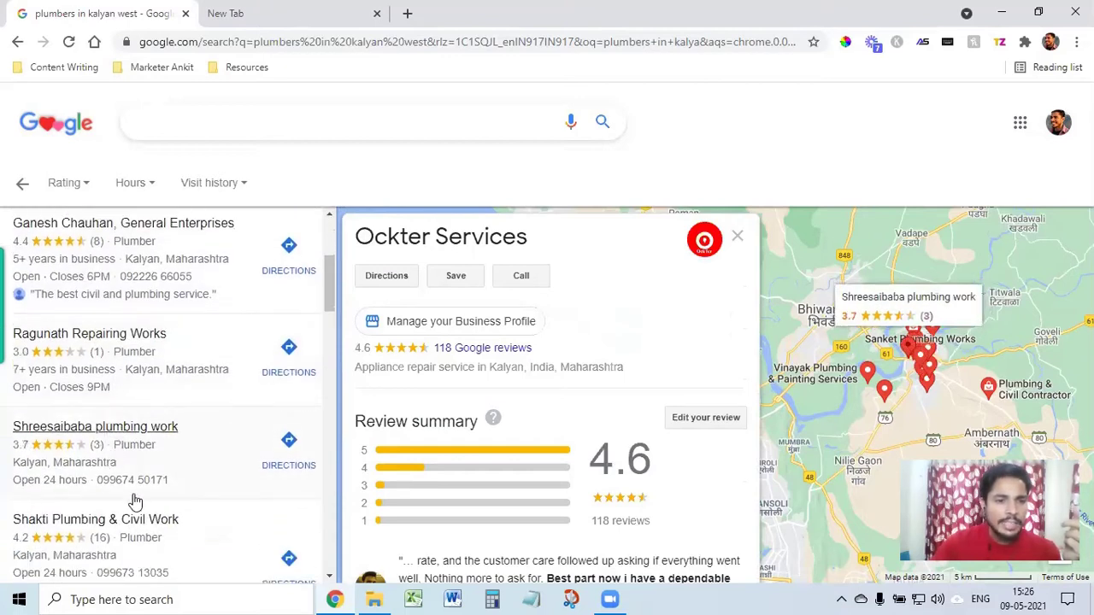
pyautogui.scroll(-1, 134, 500)
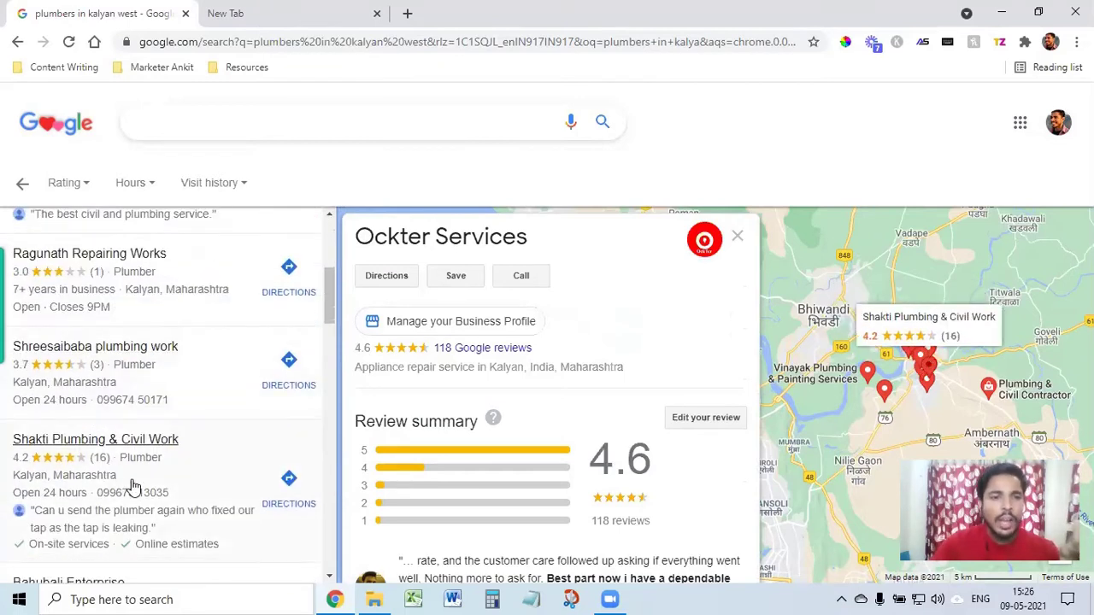
pyautogui.scroll(-2, 132, 485)
pyautogui.scroll(-2, 133, 462)
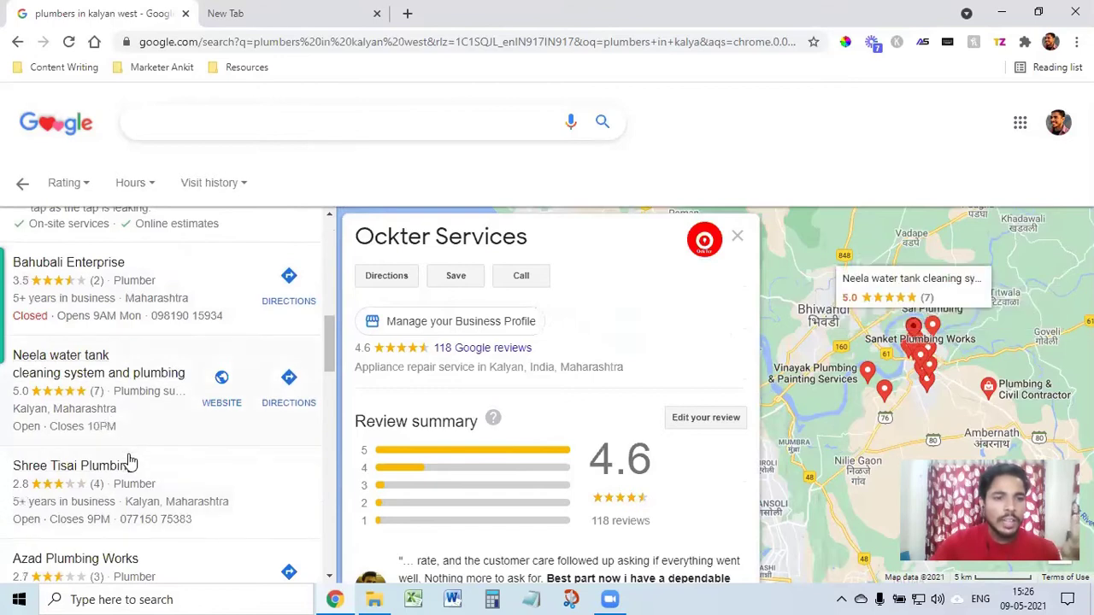
pyautogui.scroll(-6, 130, 462)
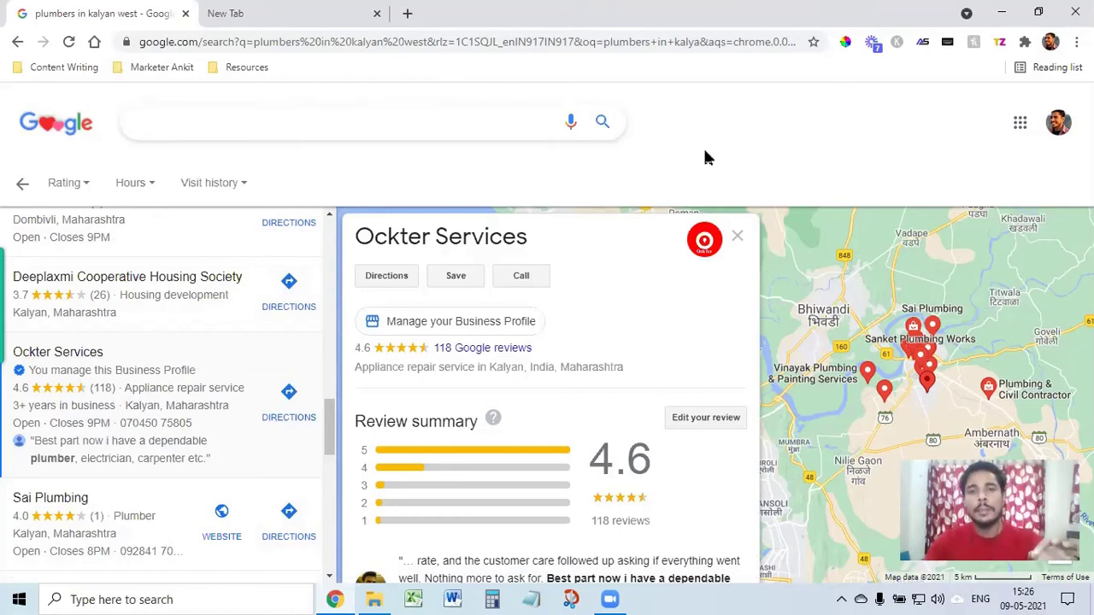
# Step: Search for '2 bhk property in mumbai' in the new tab
pyautogui.click(258, 13)
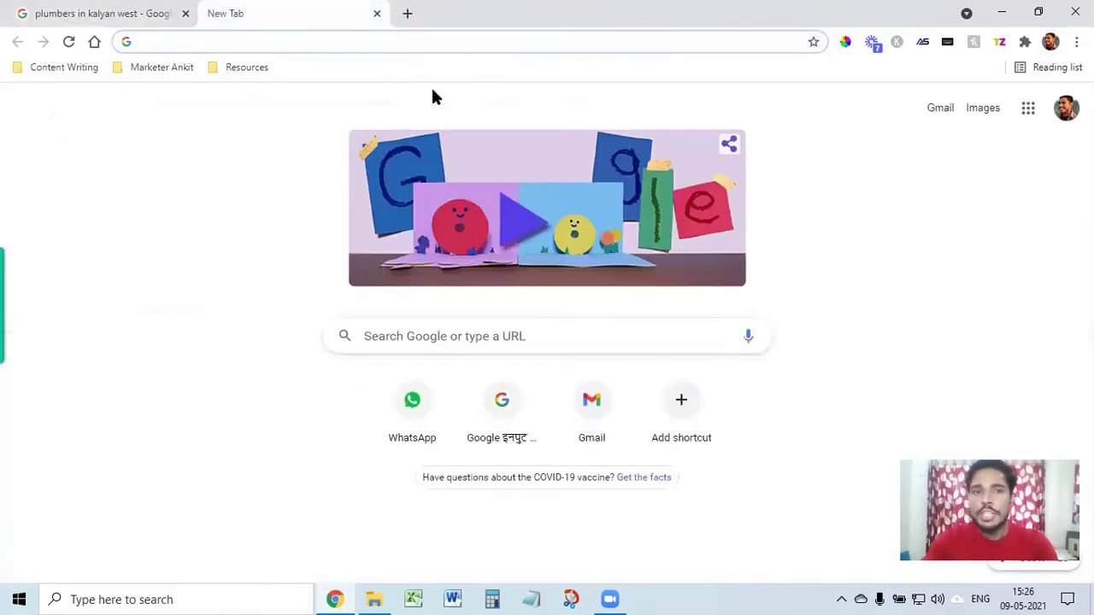
pyautogui.click(436, 45)
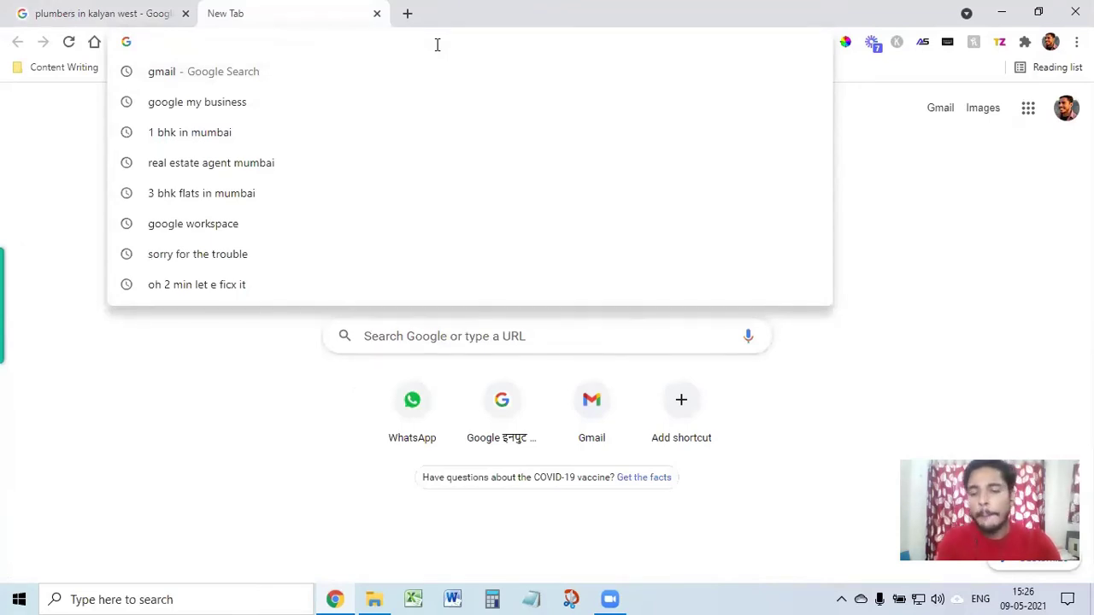
pyautogui.write('2 bhk pr')
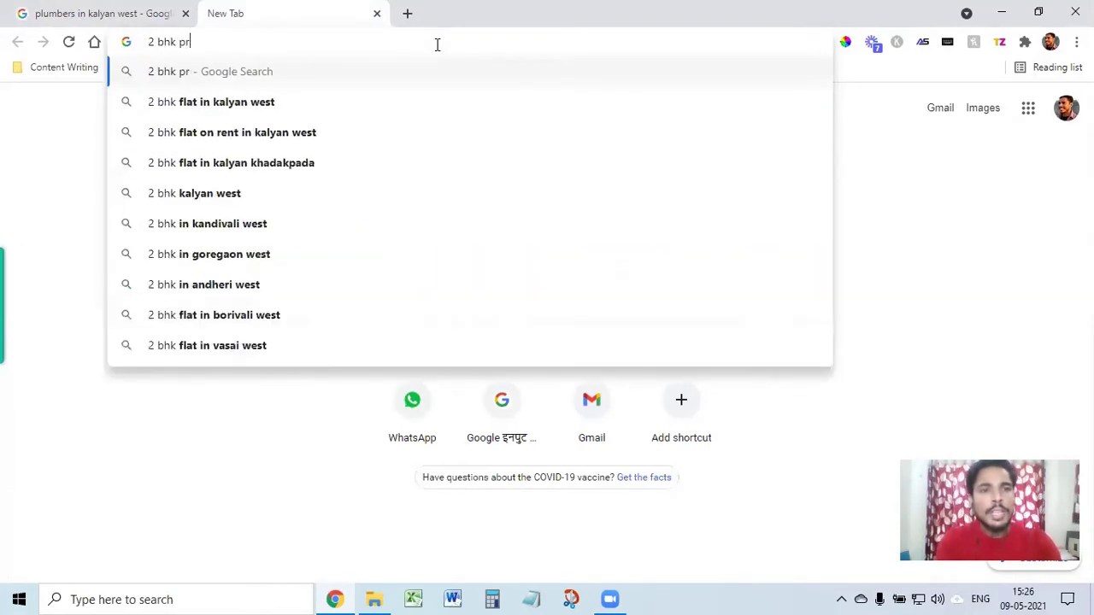
pyautogui.write('operty')
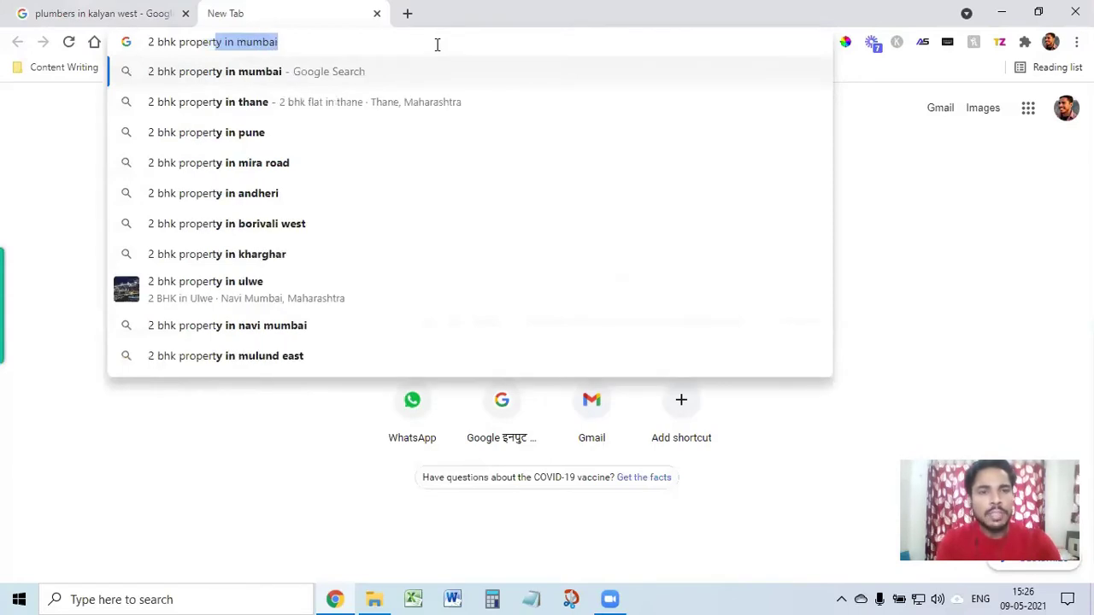
pyautogui.press('Return')
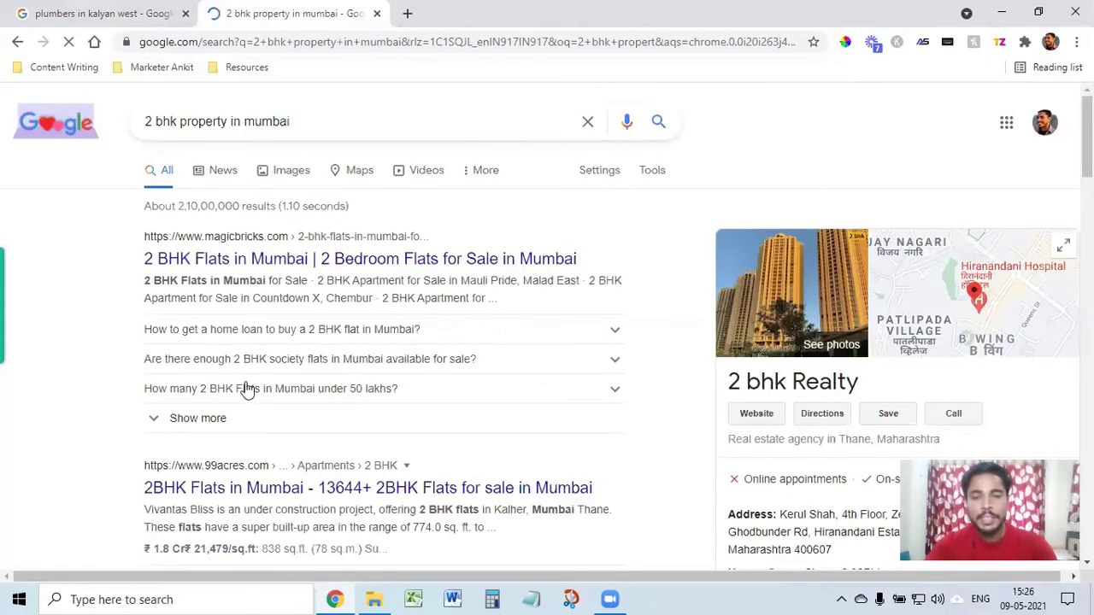
pyautogui.scroll(-5, 298, 457)
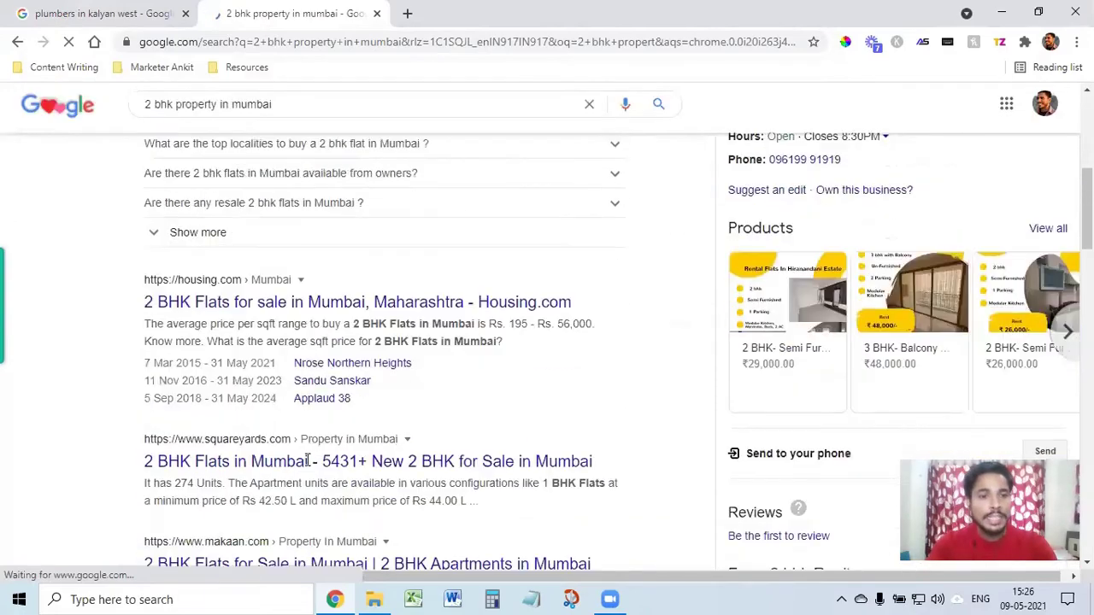
pyautogui.scroll(-11, 308, 460)
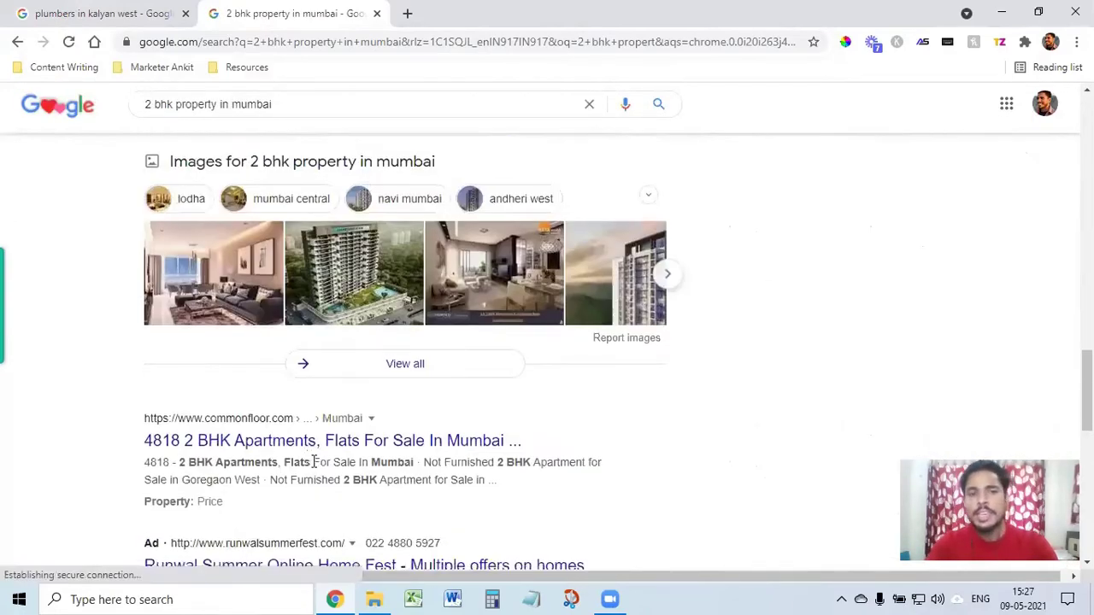
pyautogui.scroll(-9, 316, 464)
pyautogui.scroll(5, 367, 478)
pyautogui.scroll(15, 382, 442)
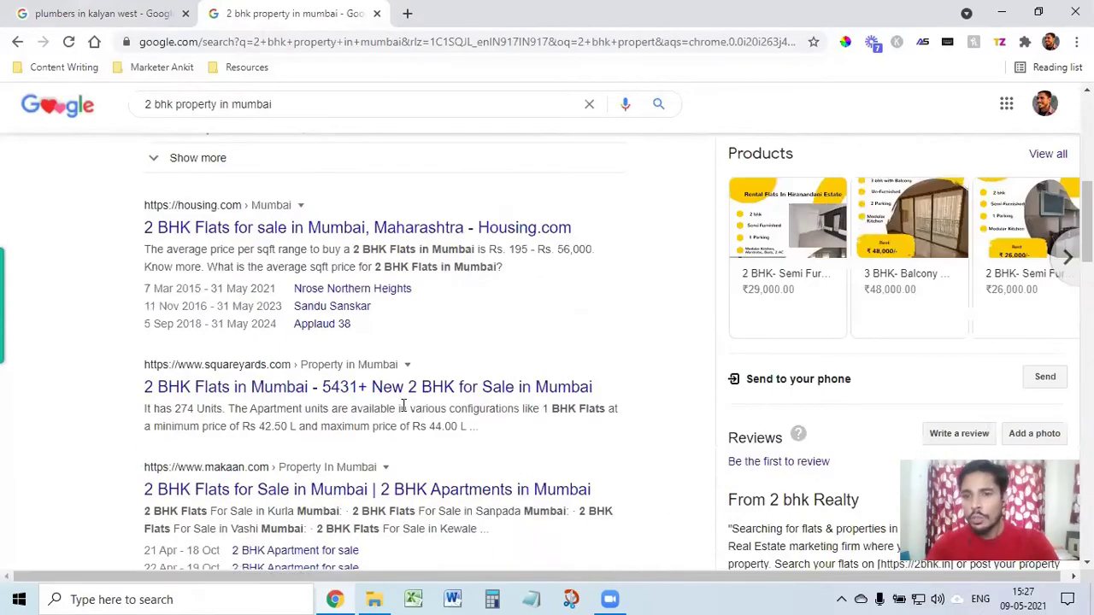
pyautogui.scroll(7, 398, 415)
pyautogui.scroll(-3, 393, 419)
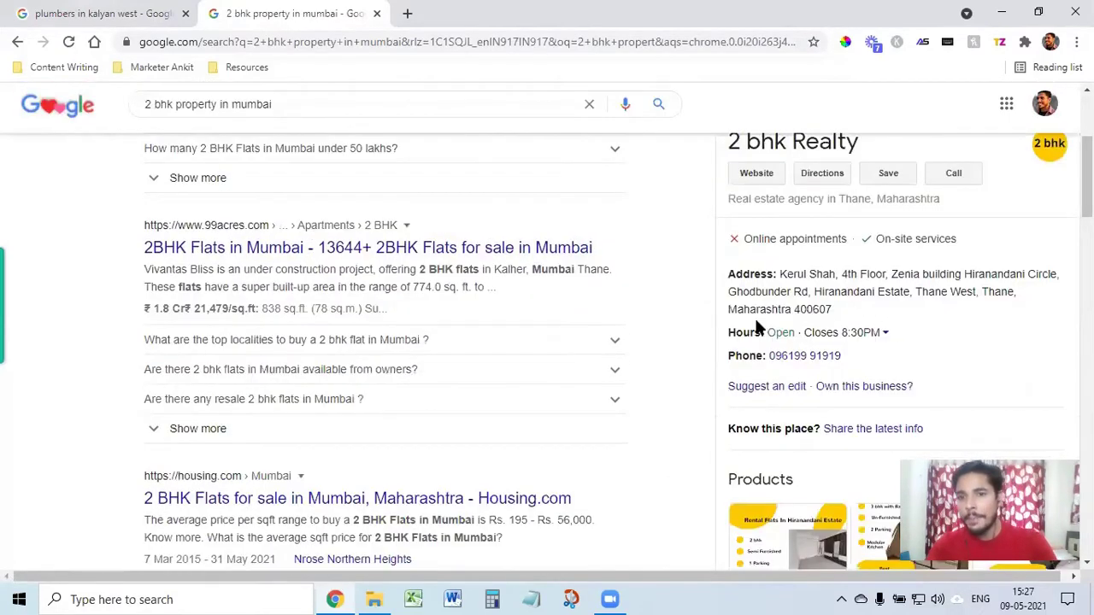
pyautogui.scroll(3, 761, 342)
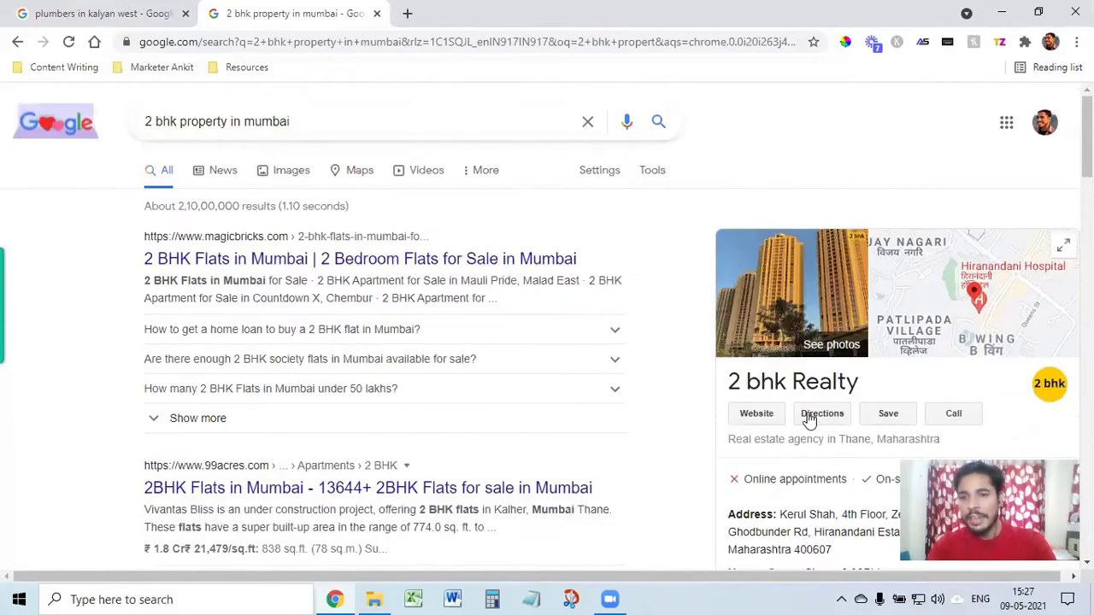
pyautogui.scroll(-10, 817, 419)
pyautogui.scroll(-1, 819, 417)
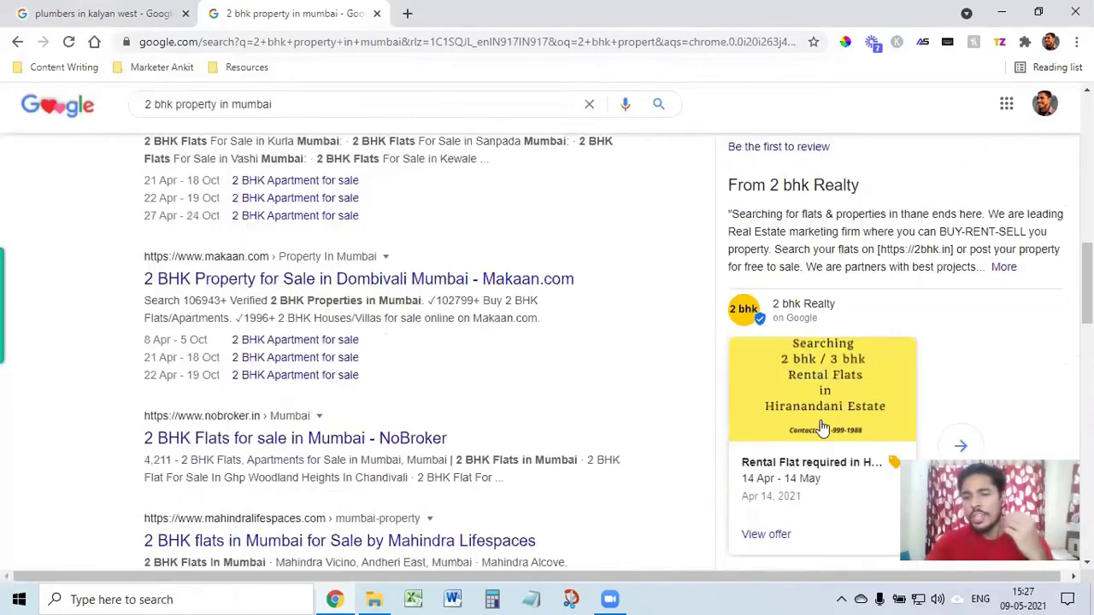
pyautogui.scroll(6, 871, 342)
pyautogui.scroll(4, 866, 326)
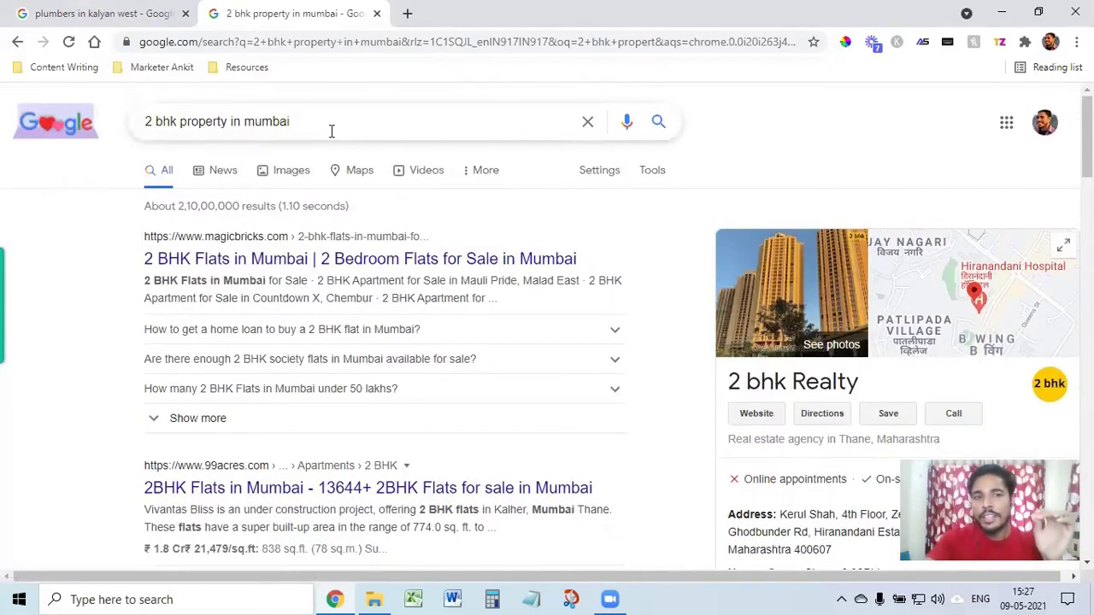
pyautogui.scroll(-1, 876, 377)
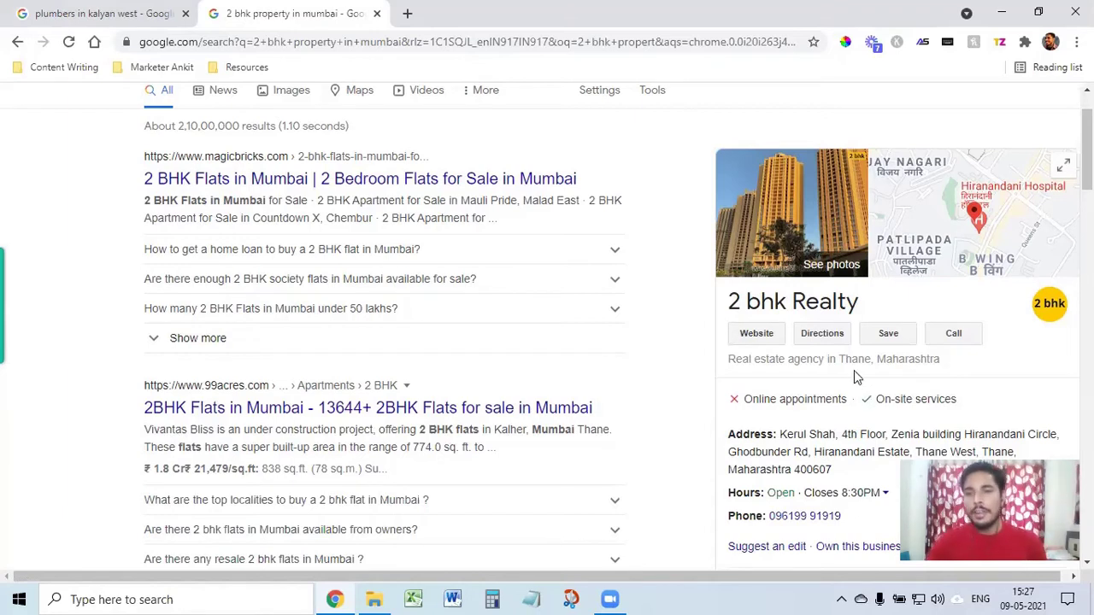
pyautogui.scroll(1, 866, 357)
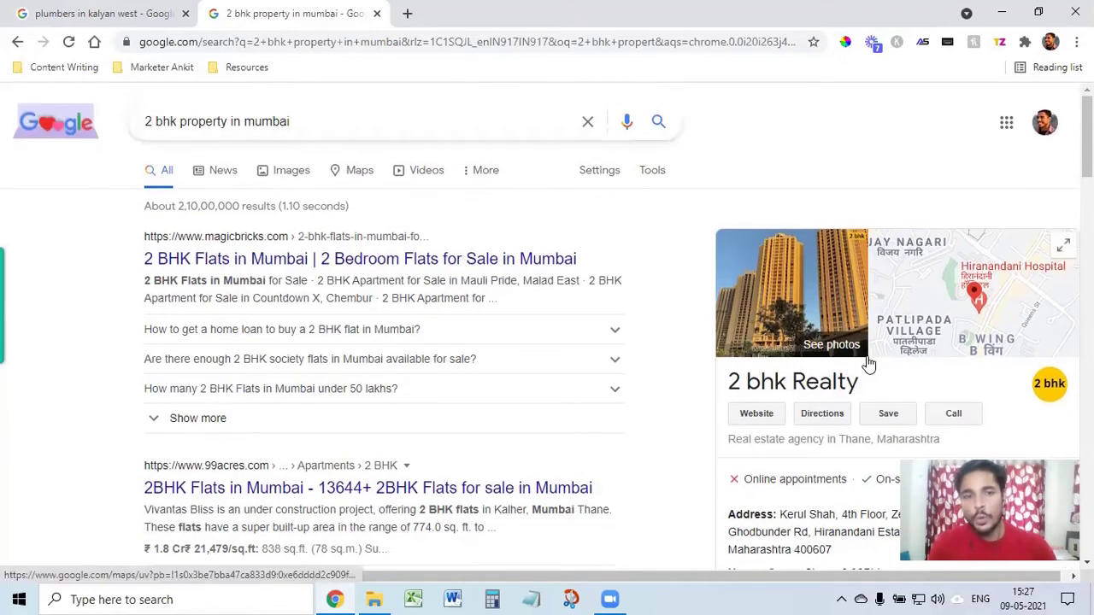
pyautogui.scroll(-6, 552, 389)
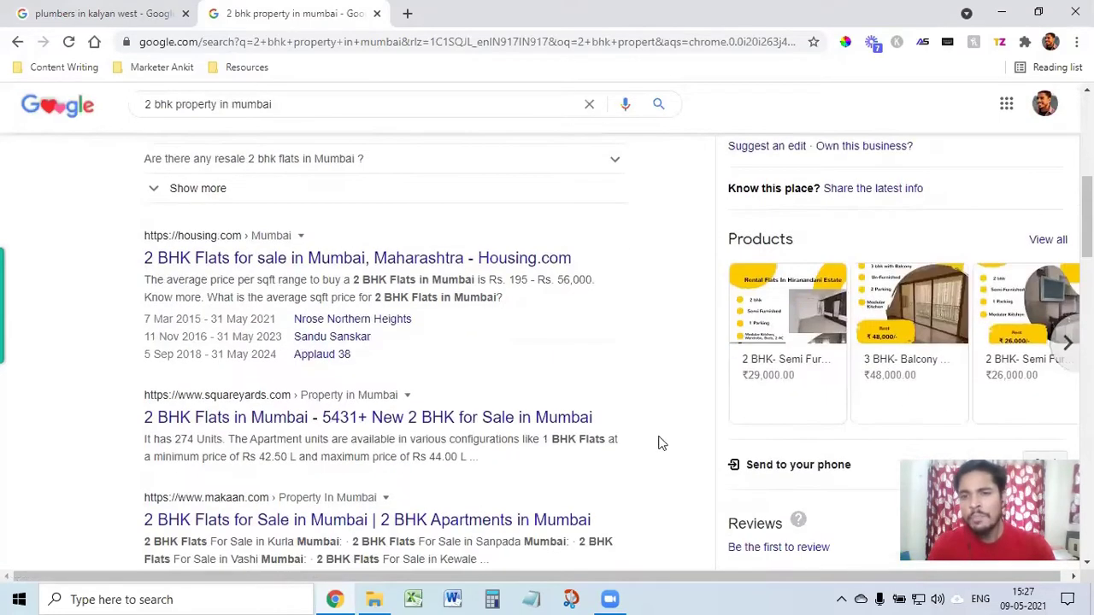
pyautogui.scroll(5, 892, 273)
pyautogui.scroll(-2, 854, 361)
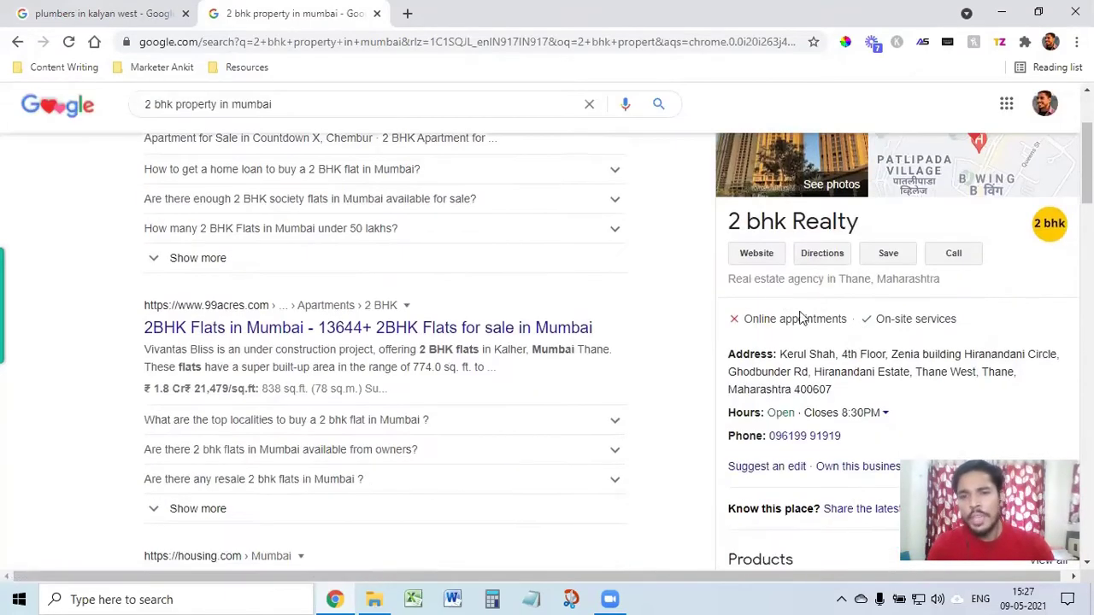
pyautogui.scroll(-1, 855, 364)
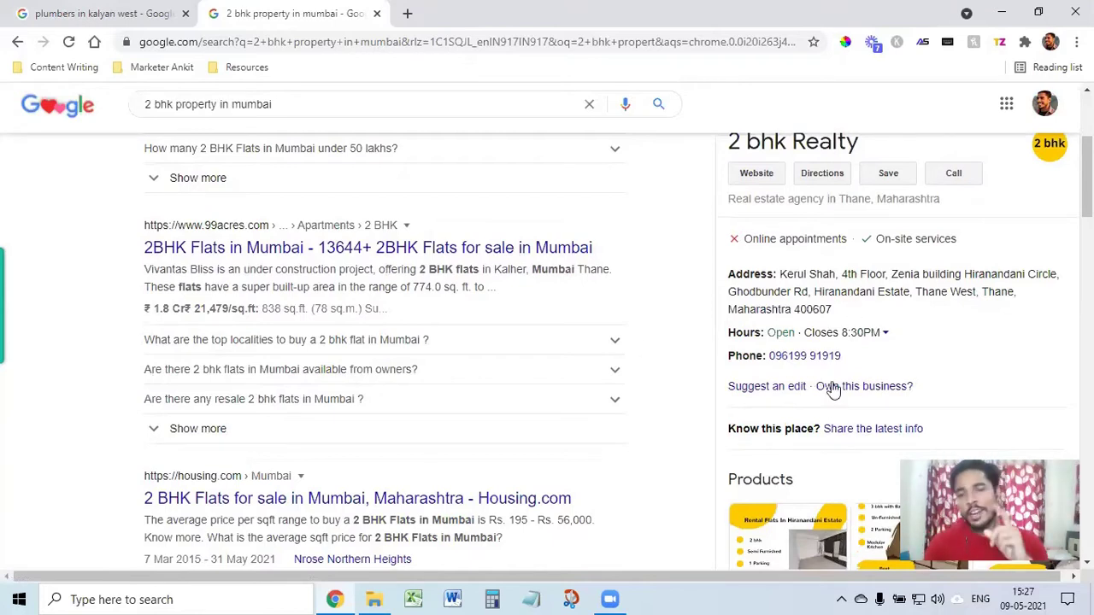
pyautogui.scroll(-6, 833, 387)
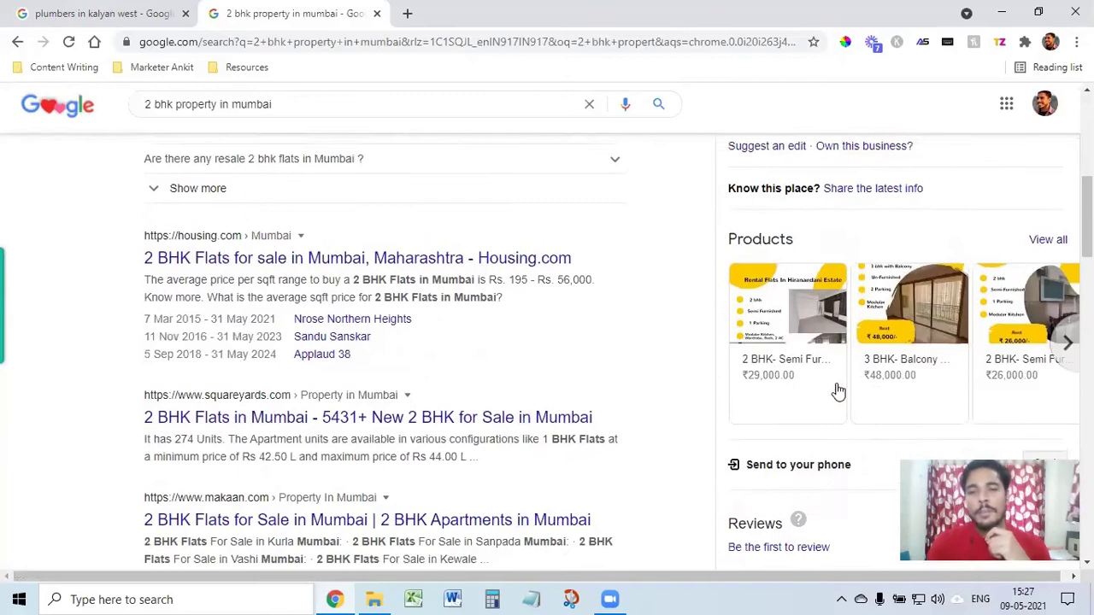
pyautogui.scroll(10, 579, 419)
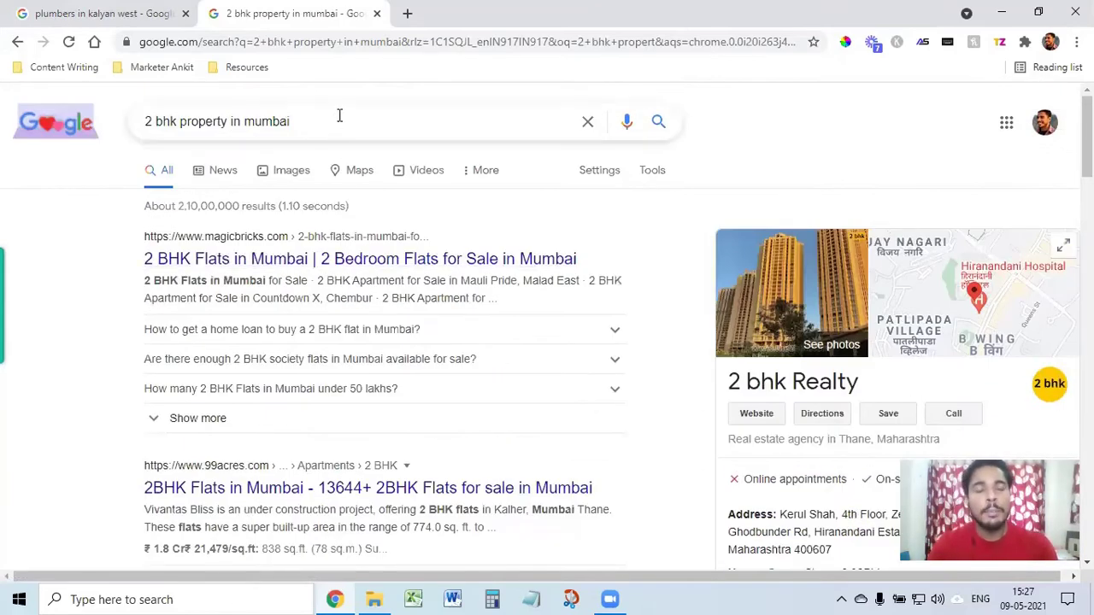
# Step: Replace the query with a search for 'real estate agent mumbai'
pyautogui.tripleClick(341, 117)
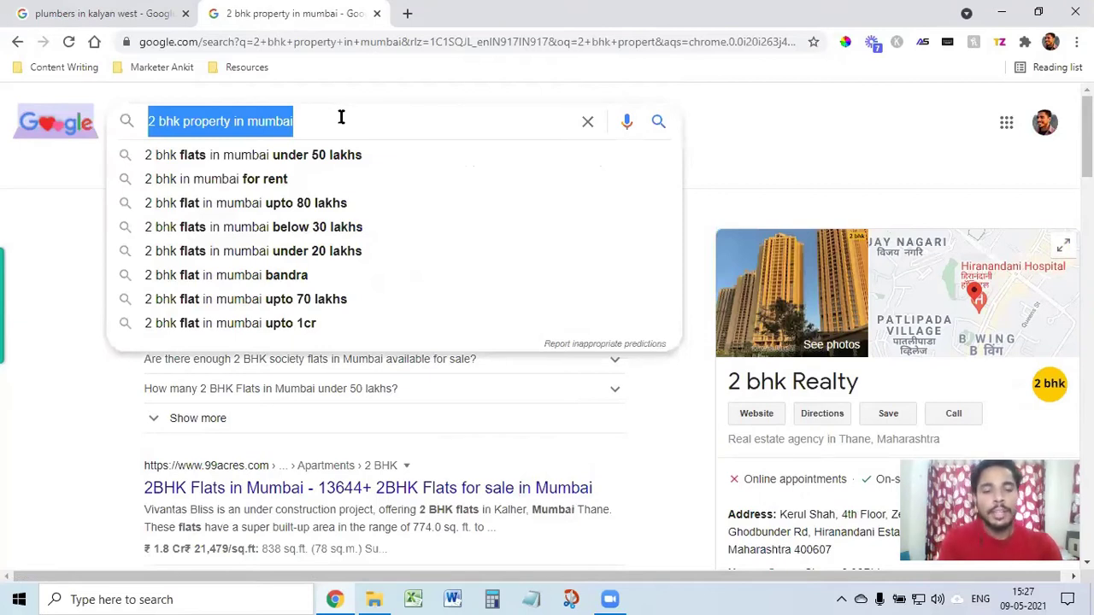
pyautogui.write('real e')
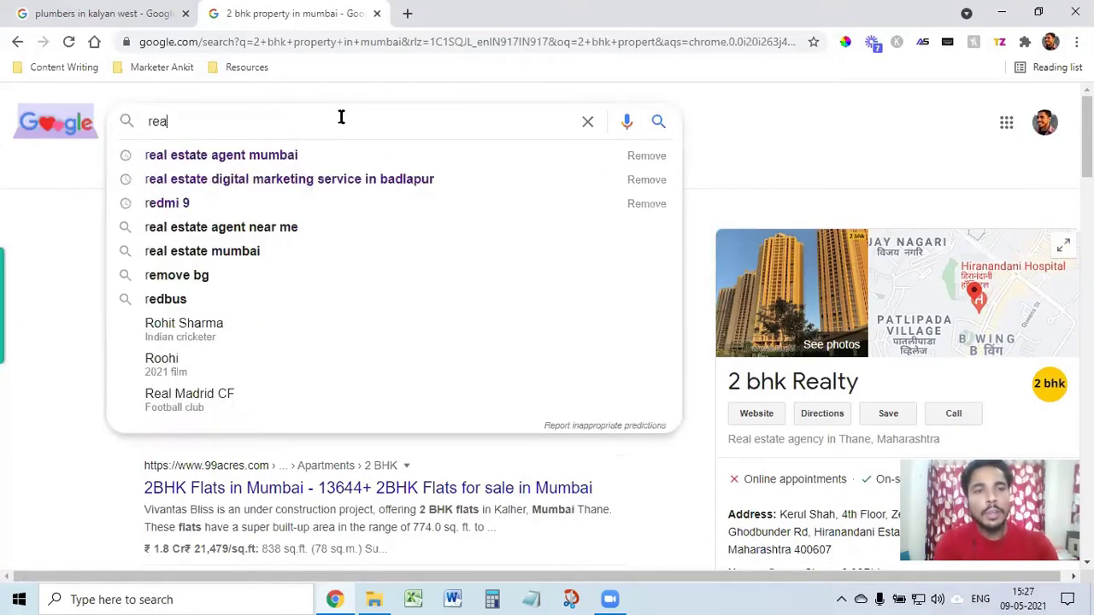
pyautogui.click(270, 156)
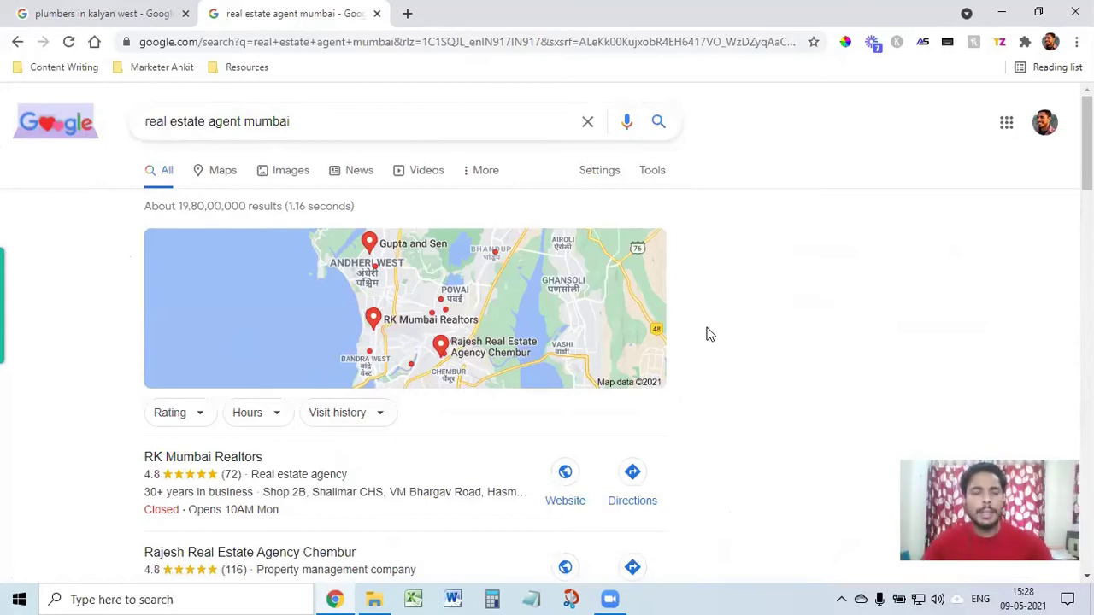
# Step: Open the full local listing of Mumbai real estate agents, led by RK Mumbai Realtors
pyautogui.scroll(-1, 442, 481)
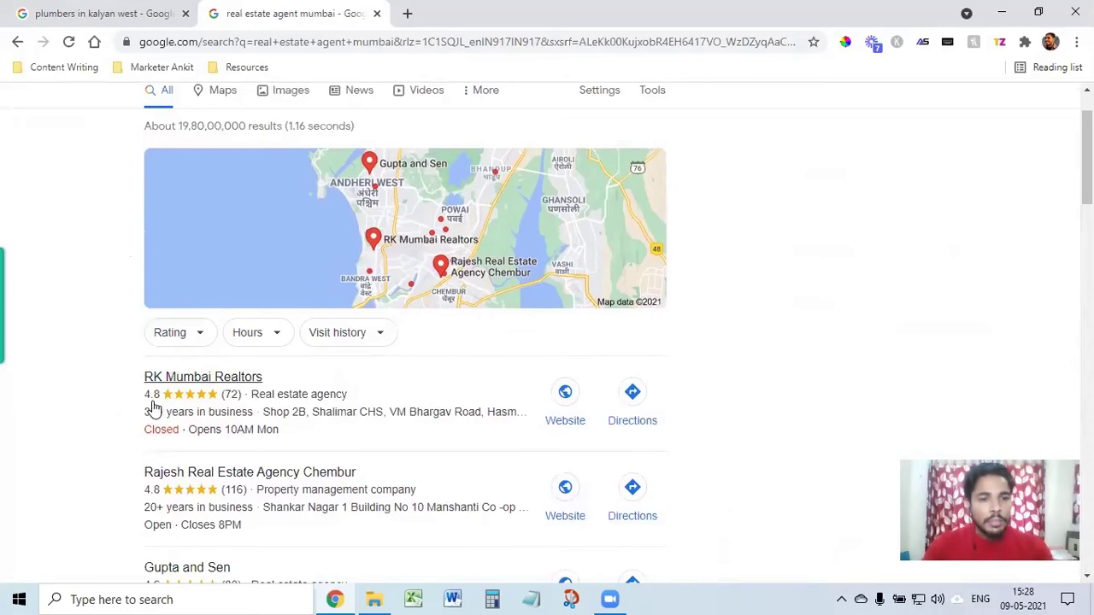
pyautogui.scroll(-2, 281, 451)
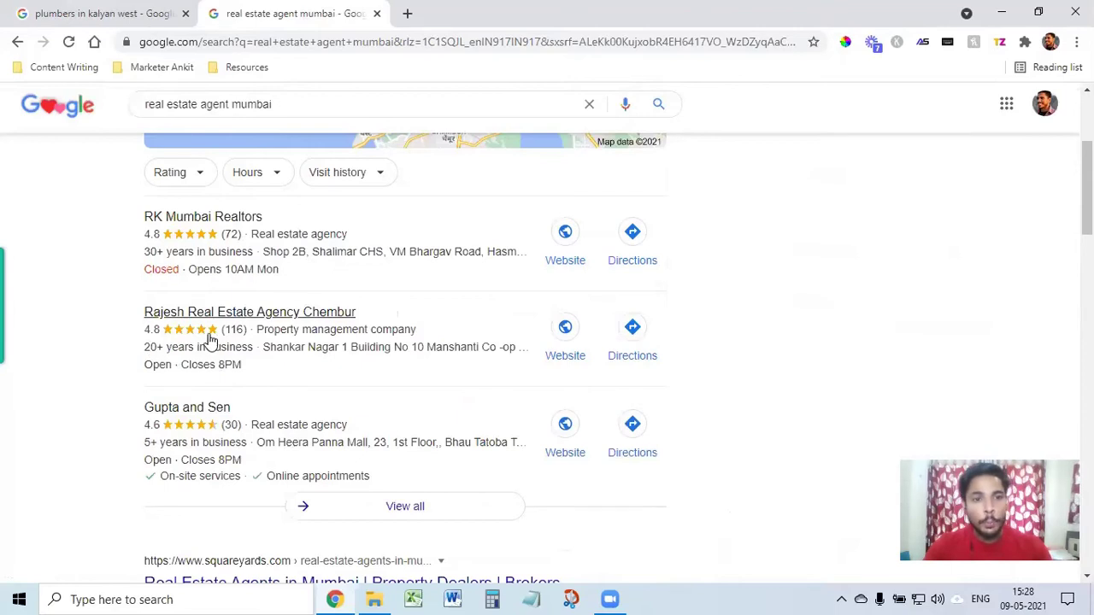
pyautogui.scroll(-2, 276, 405)
pyautogui.click(399, 351)
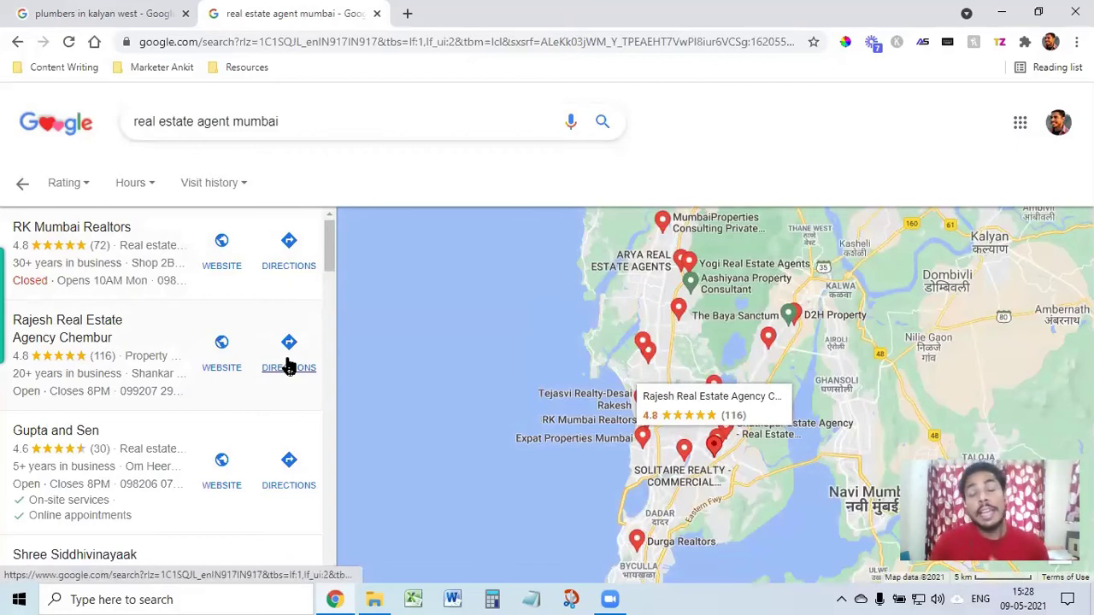
# Step: Search '2 bhk property in kalyan west' in a new tab and browse the MagicBricks and 99acres results
pyautogui.click(409, 14)
pyautogui.write('2')
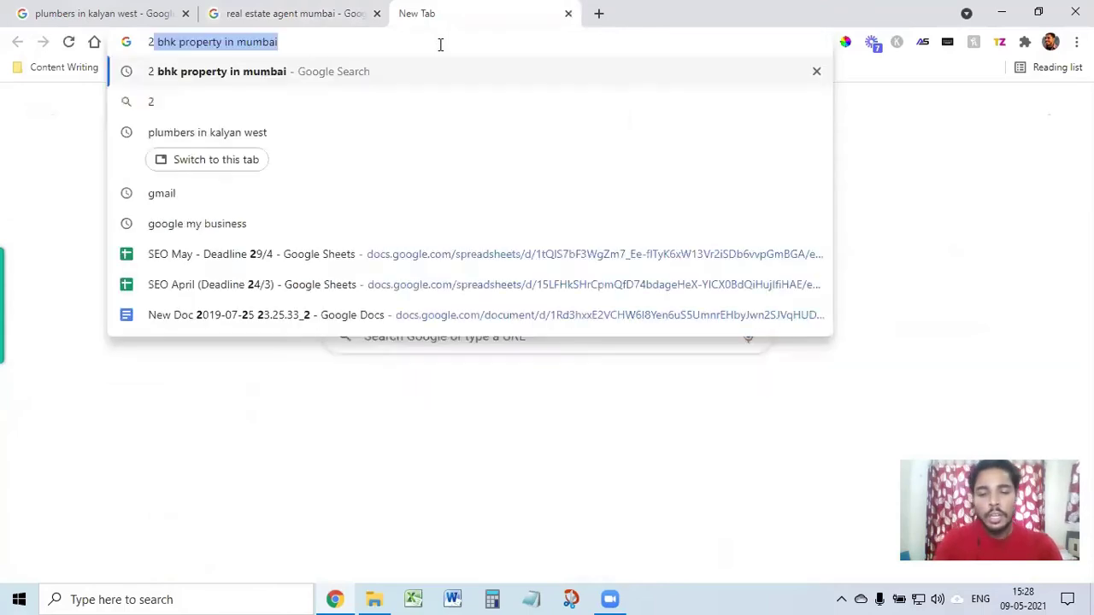
pyautogui.write(' bhk proper')
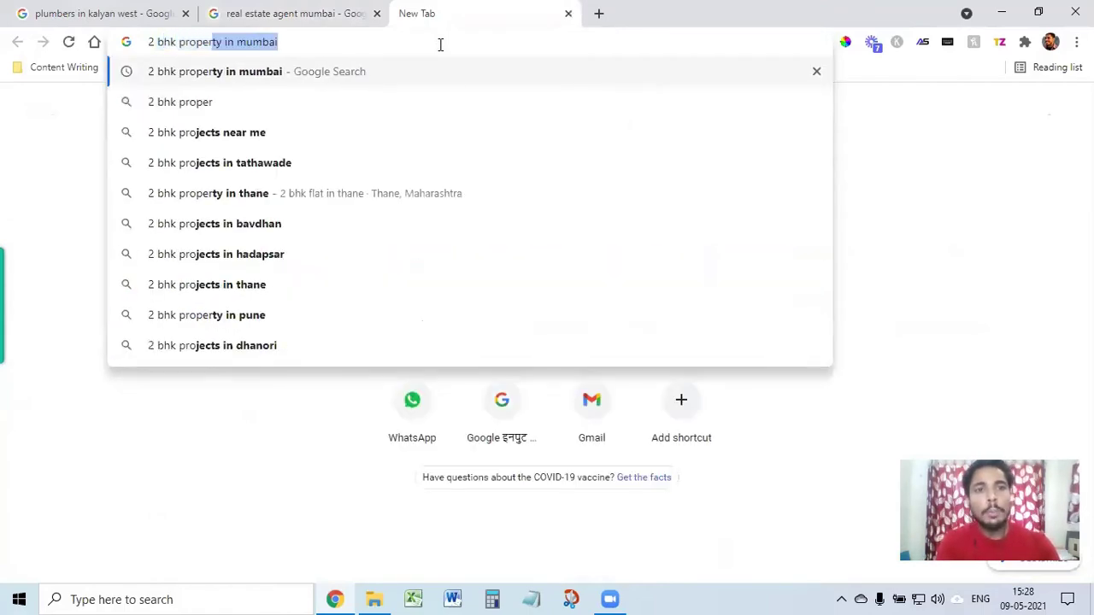
pyautogui.write('ty in kalay')
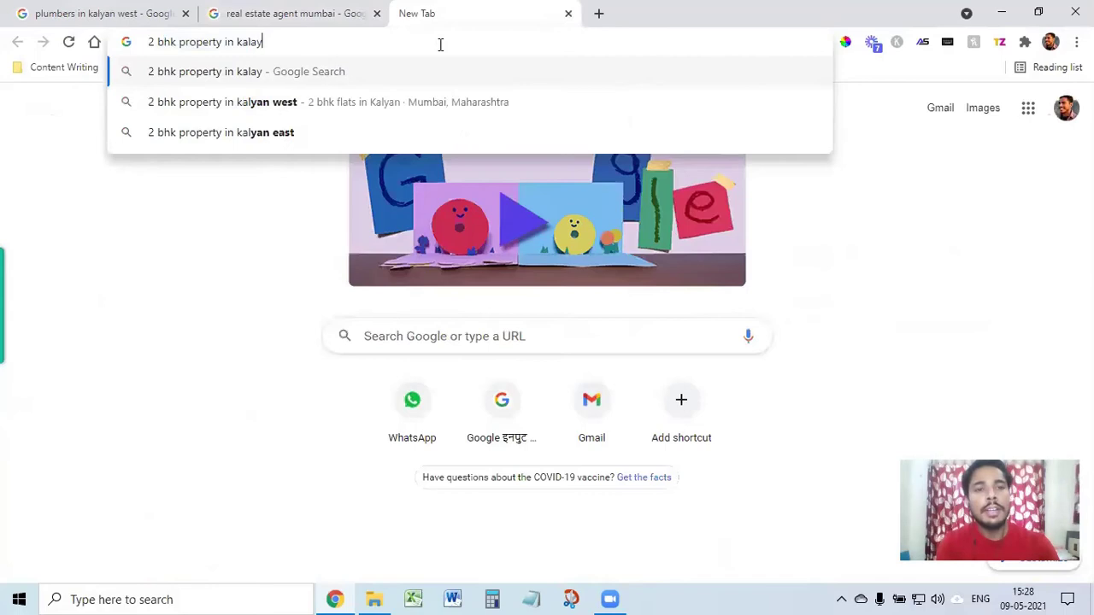
pyautogui.press('BackSpace')
pyautogui.press('BackSpace')
pyautogui.write('yan')
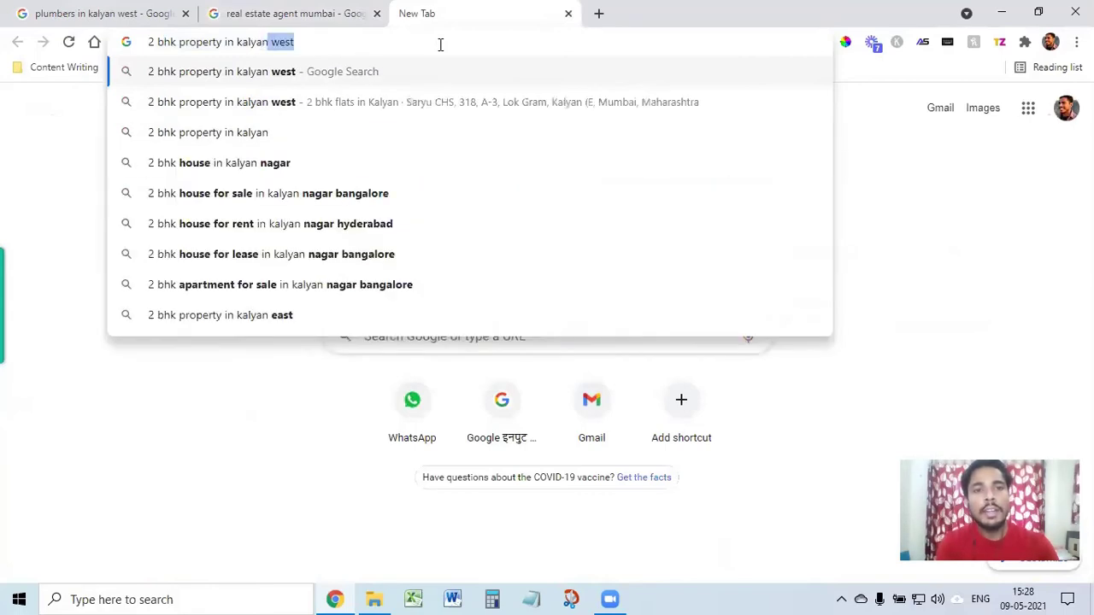
pyautogui.press('Return')
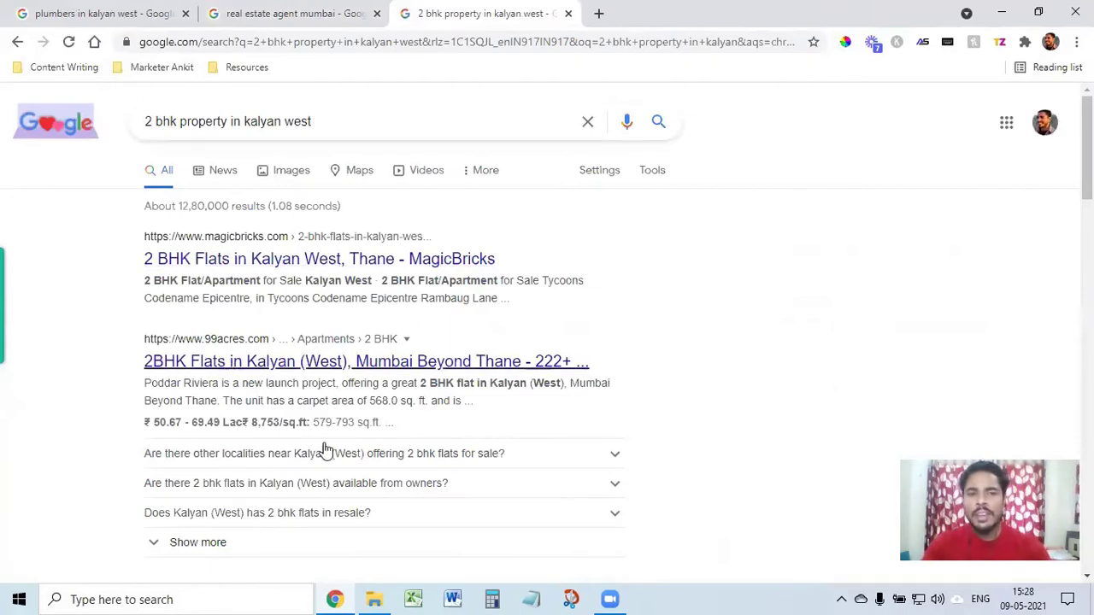
pyautogui.scroll(-10, 325, 450)
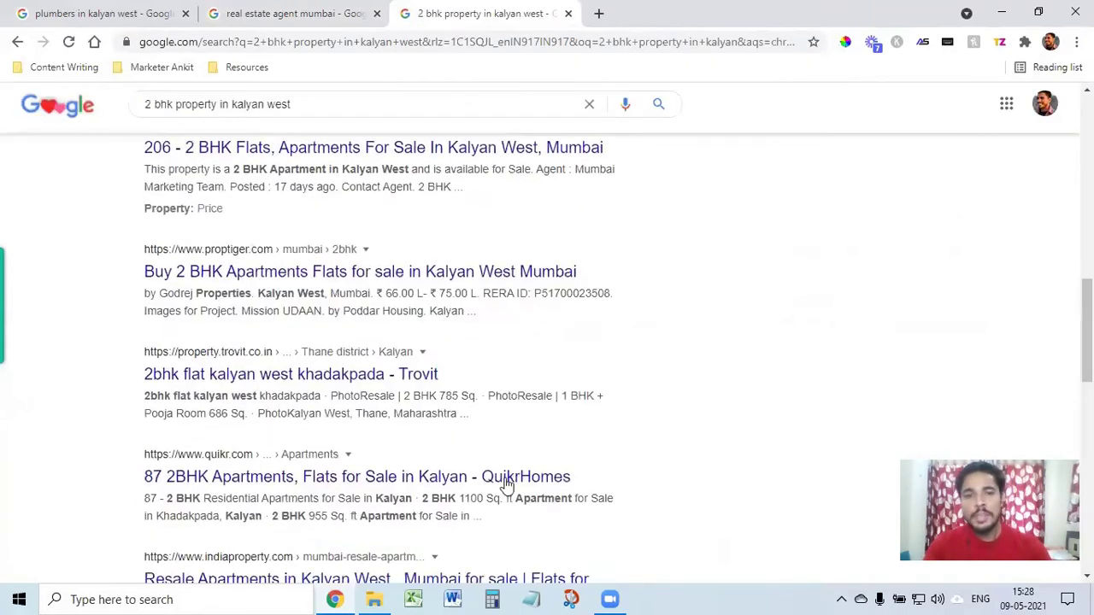
pyautogui.scroll(-10, 506, 484)
pyautogui.scroll(8, 601, 460)
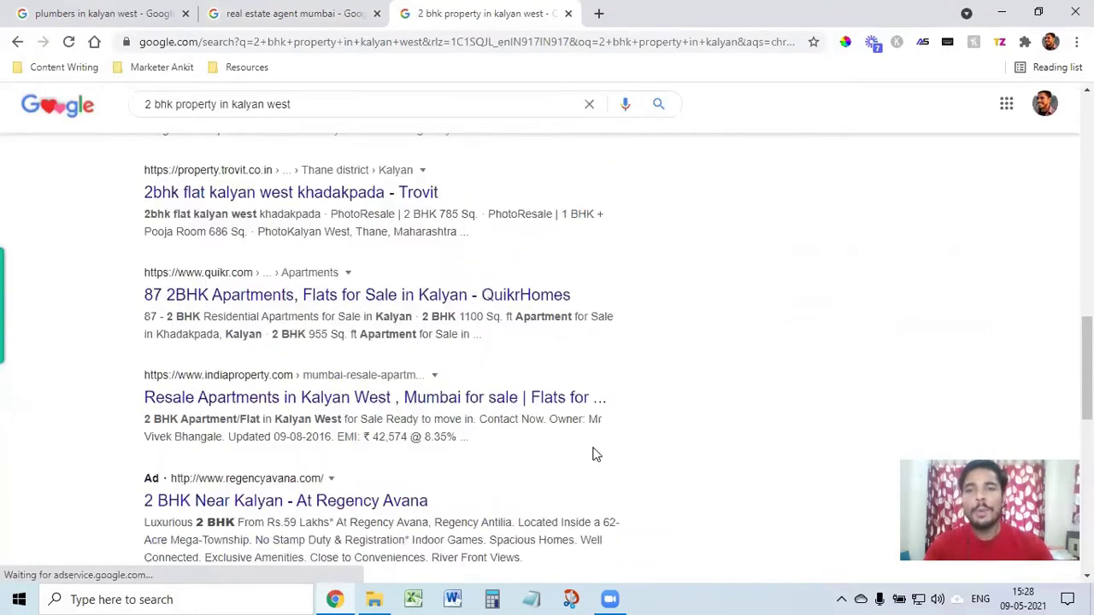
pyautogui.scroll(7, 597, 454)
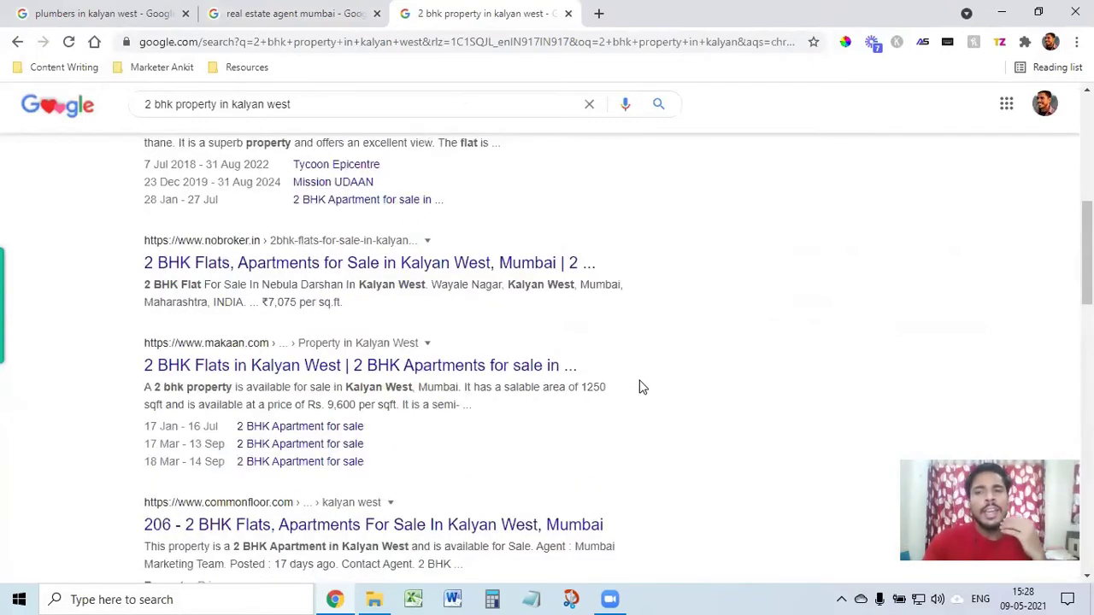
pyautogui.scroll(3, 643, 392)
pyautogui.scroll(3, 637, 400)
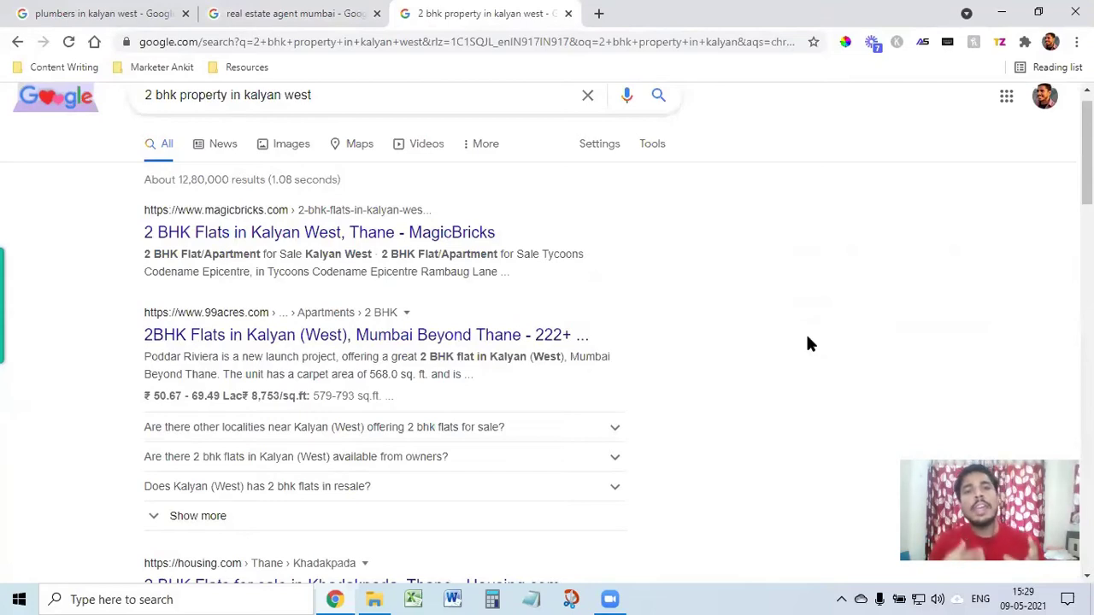
pyautogui.scroll(1, 811, 344)
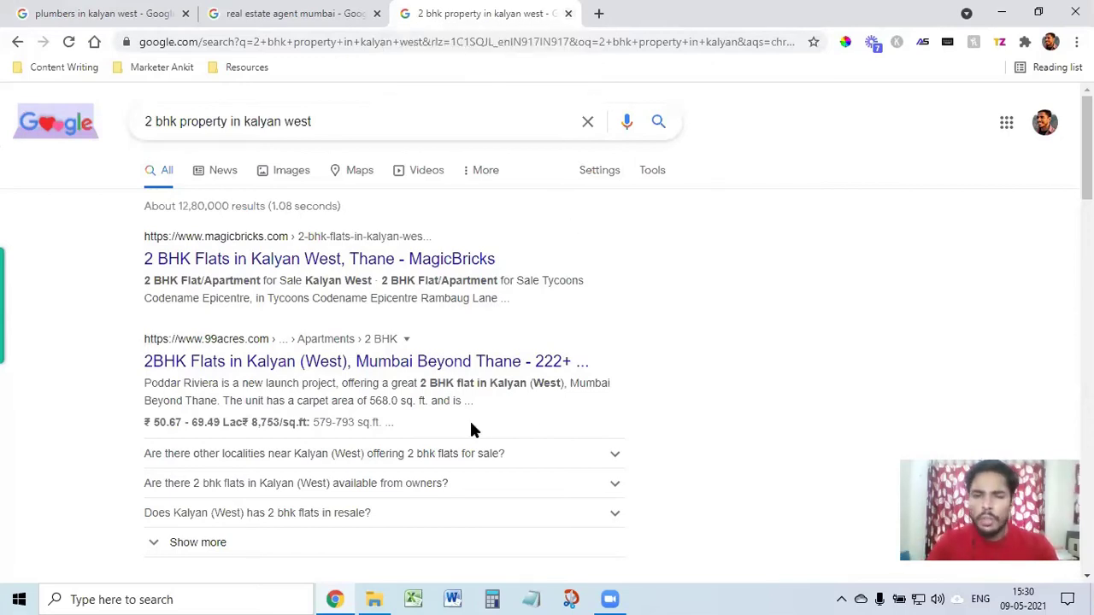
pyautogui.scroll(-10, 475, 436)
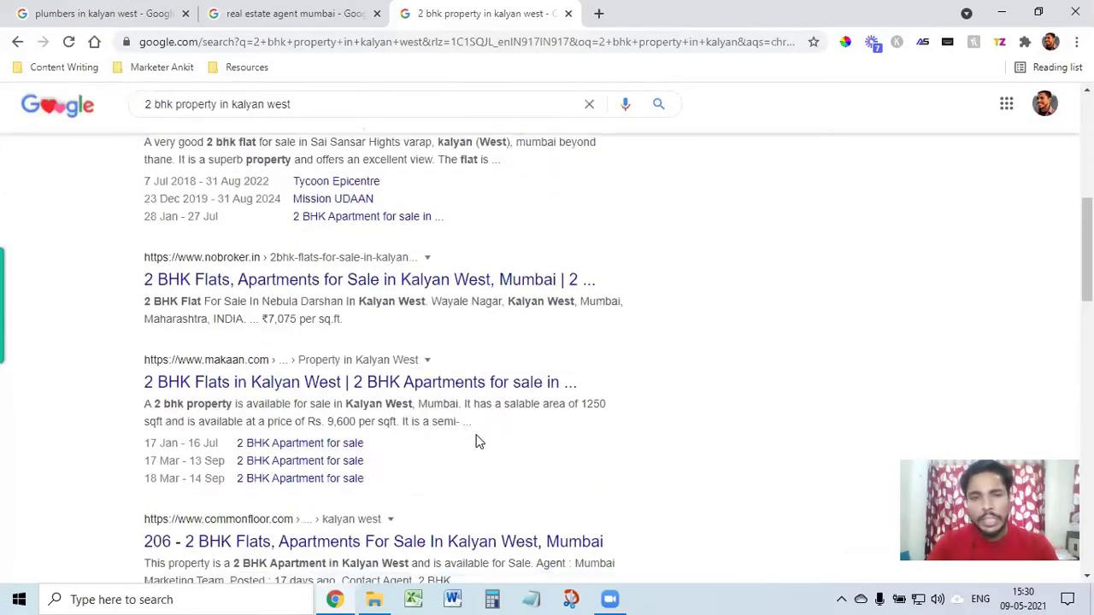
pyautogui.scroll(3, 490, 407)
pyautogui.scroll(8, 487, 402)
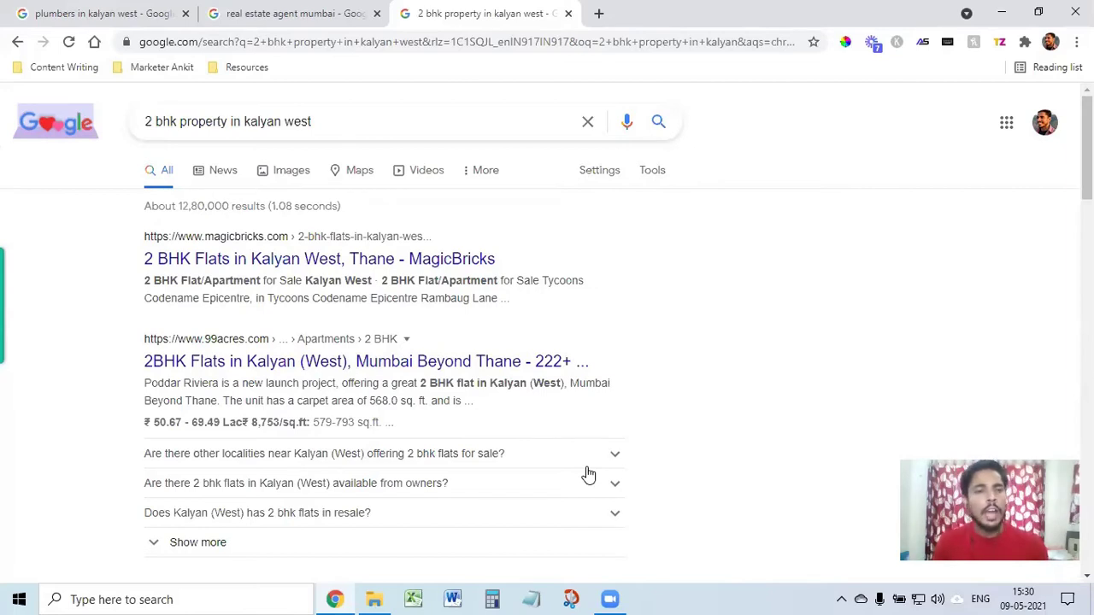
pyautogui.scroll(-3, 731, 440)
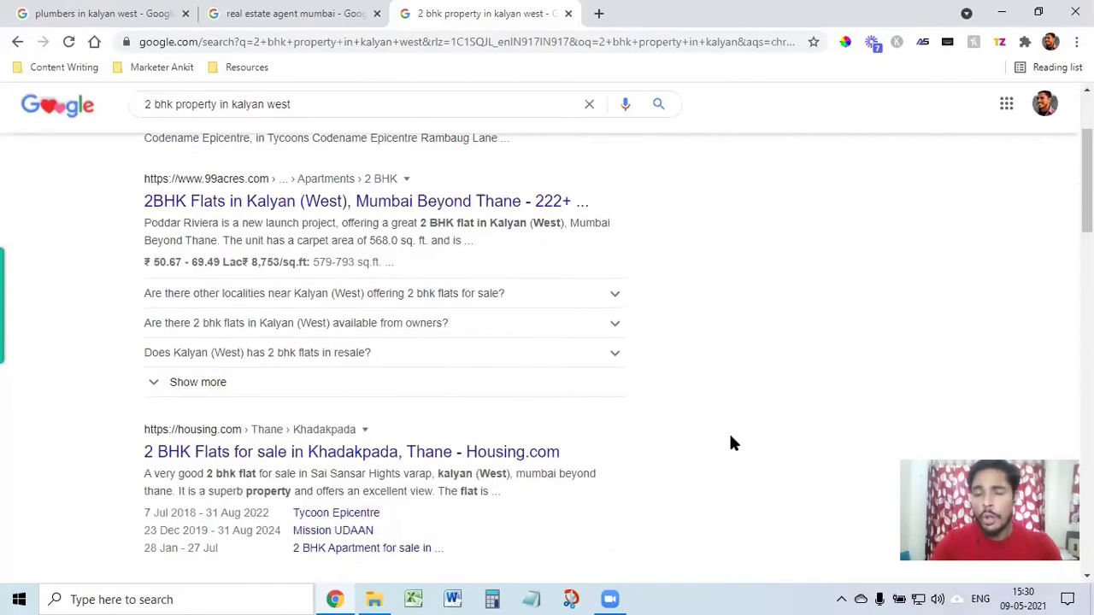
pyautogui.scroll(-2, 768, 445)
pyautogui.scroll(5, 778, 450)
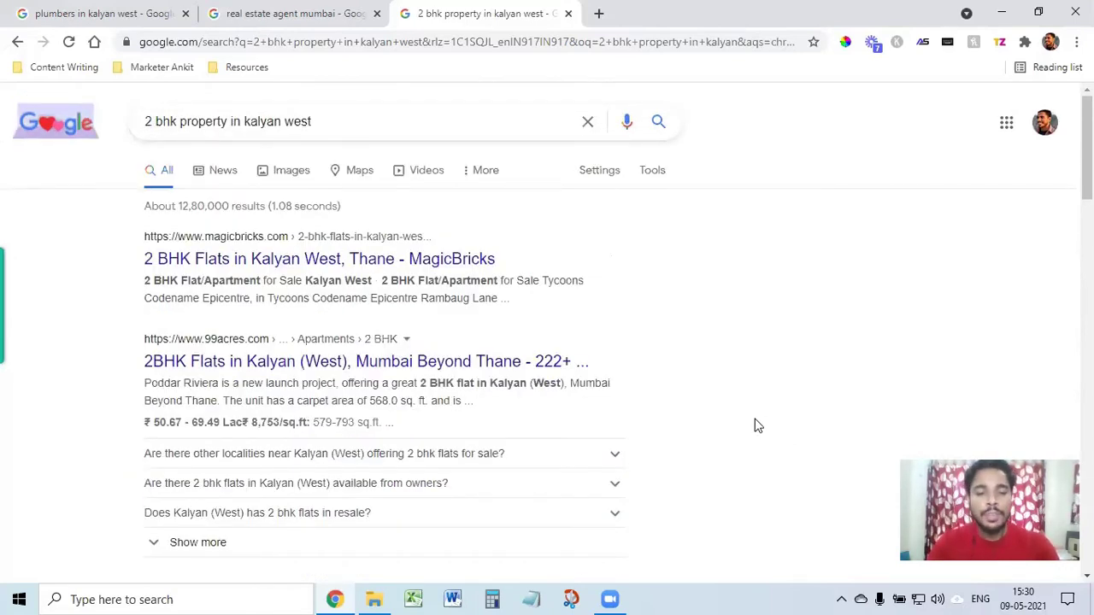
# Step: Open a fresh tab and close the three old search tabs
pyautogui.click(600, 15)
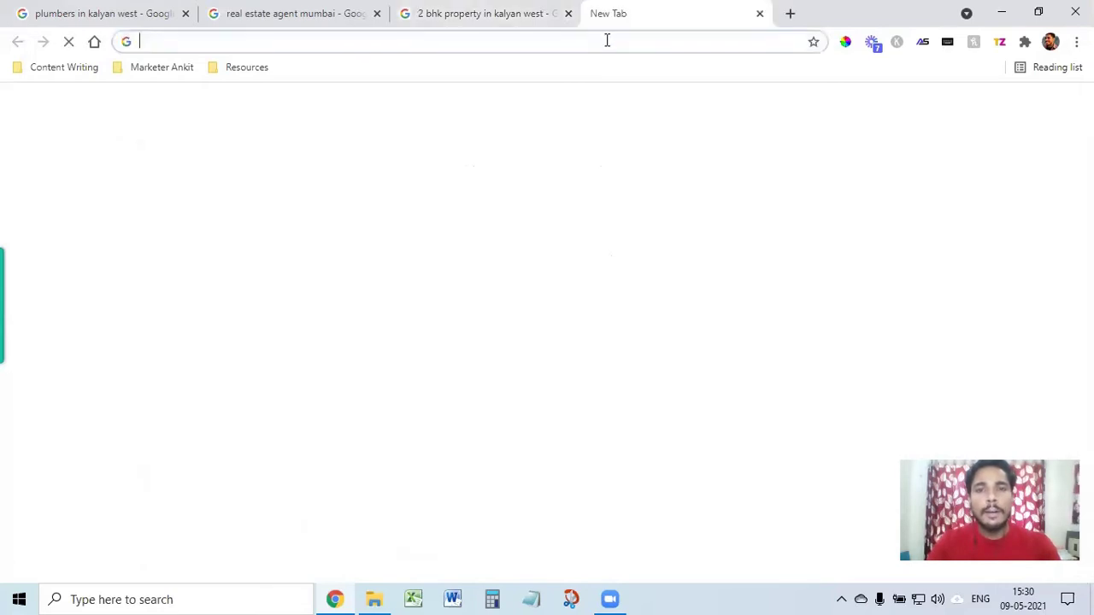
pyautogui.click(377, 14)
pyautogui.click(376, 14)
pyautogui.click(186, 14)
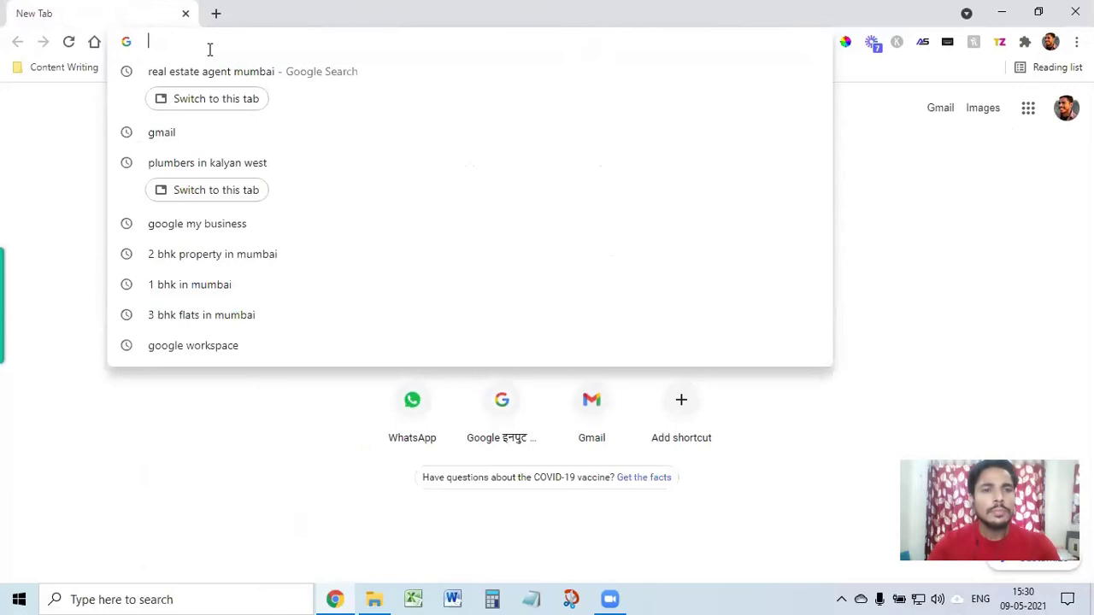
# Step: Search 'google my business' and open the official Google My Business page
pyautogui.click(51, 163)
pyautogui.click(229, 49)
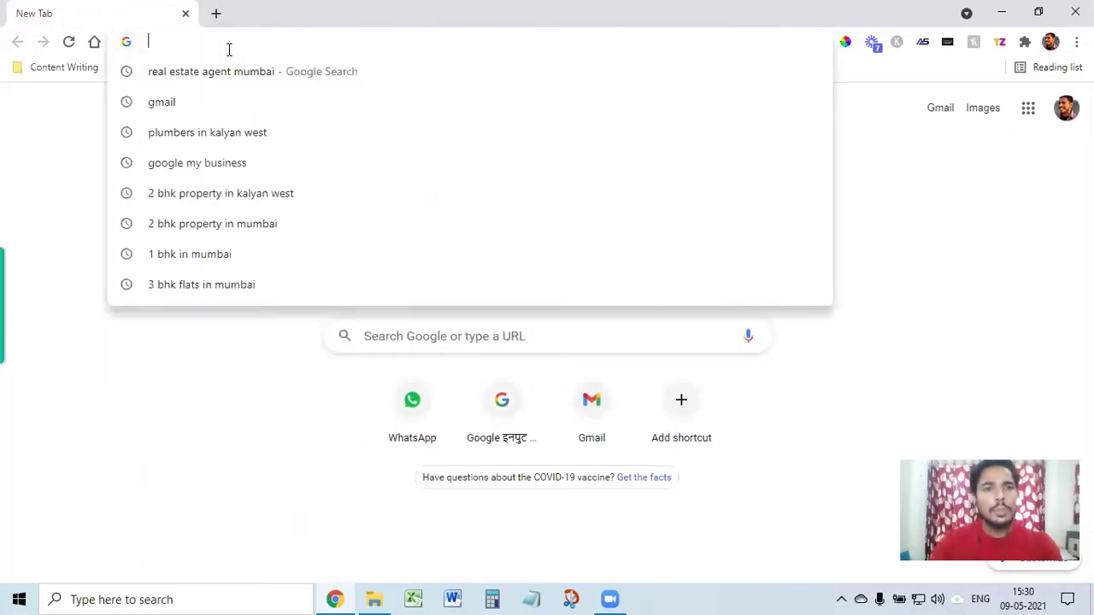
pyautogui.write('google my')
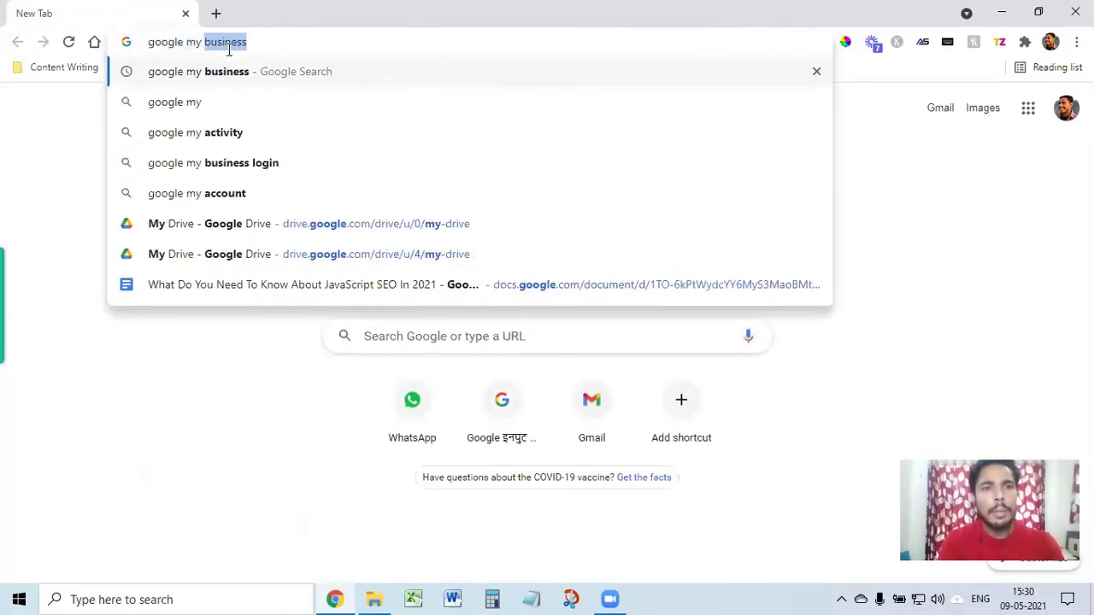
pyautogui.press('Return')
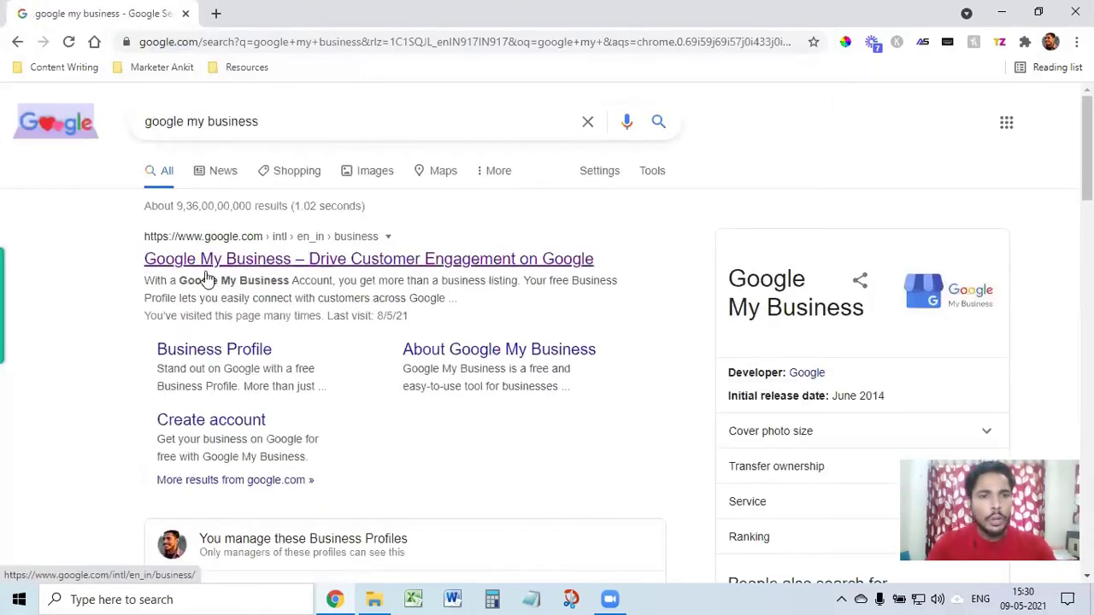
pyautogui.click(264, 259)
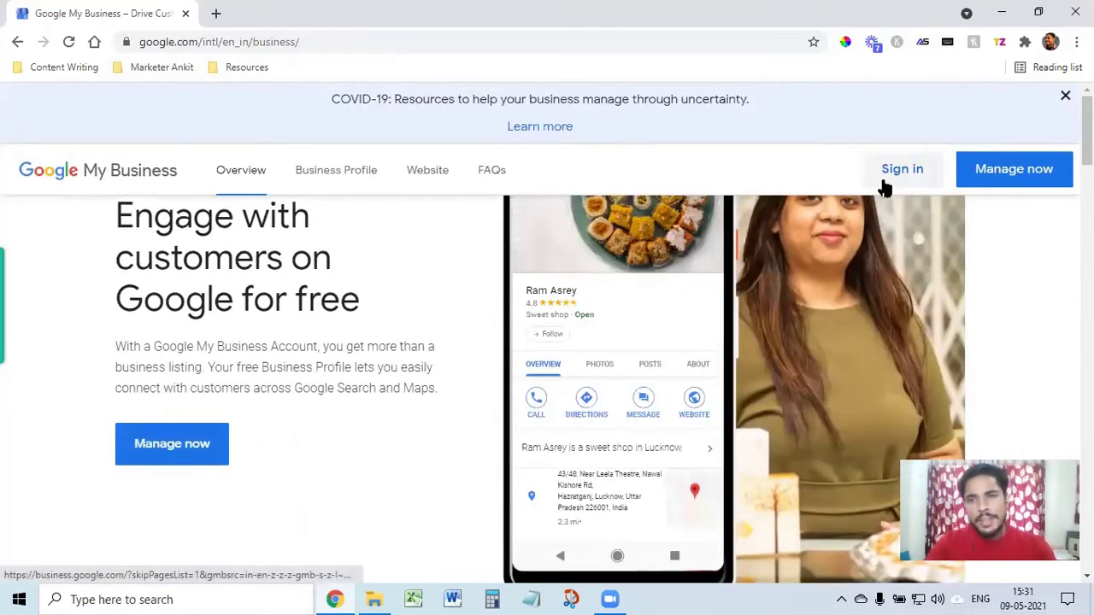
# Step: Sign in to view the Businesses list, then switch to a different Google account
pyautogui.click(902, 174)
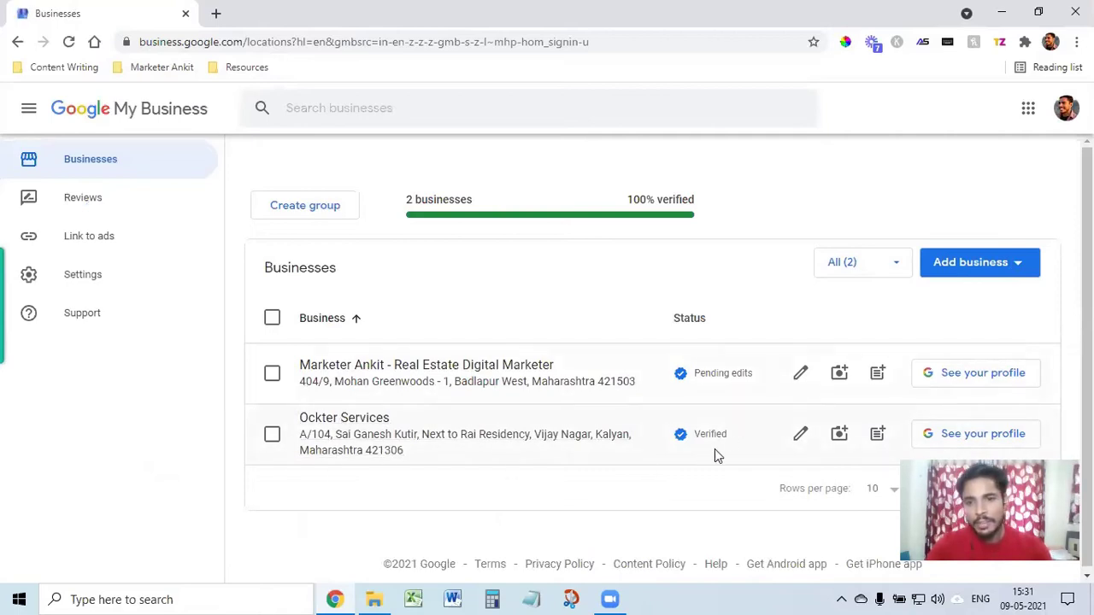
pyautogui.click(362, 359)
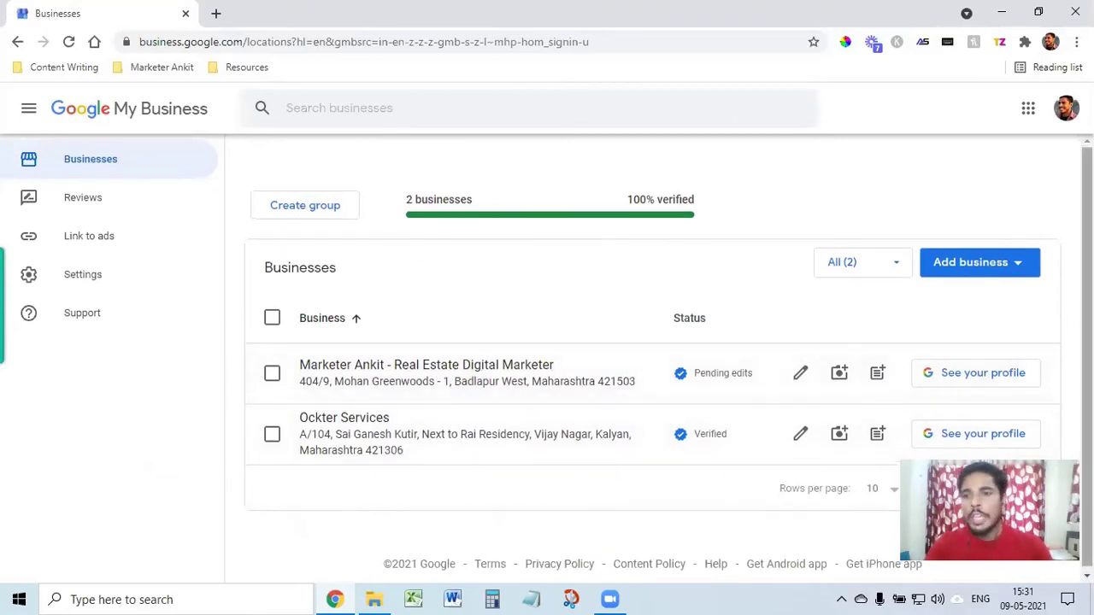
pyautogui.click(1069, 114)
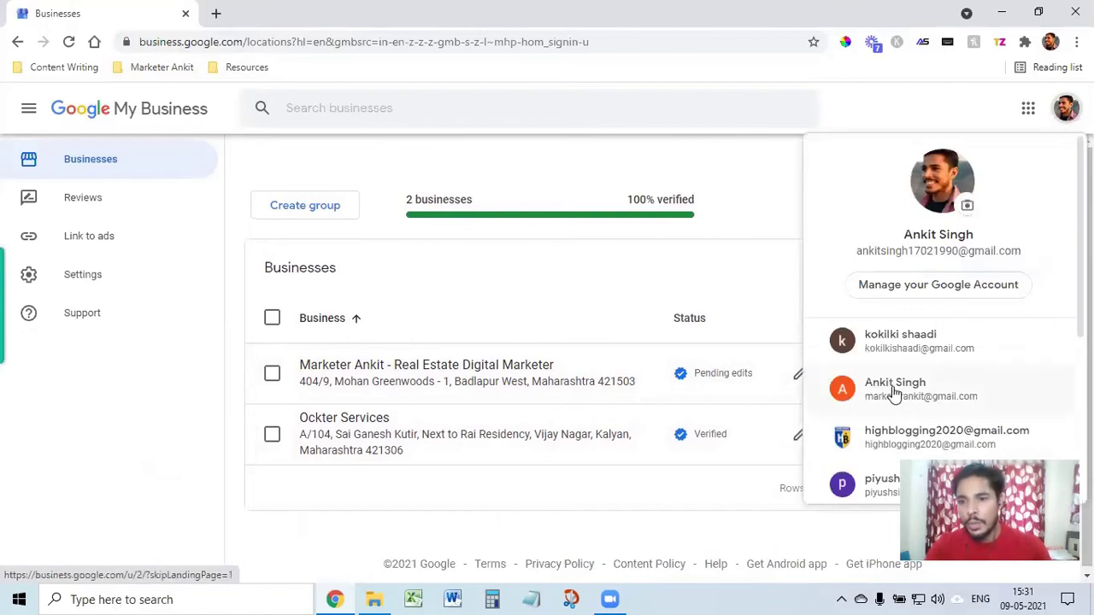
pyautogui.click(893, 390)
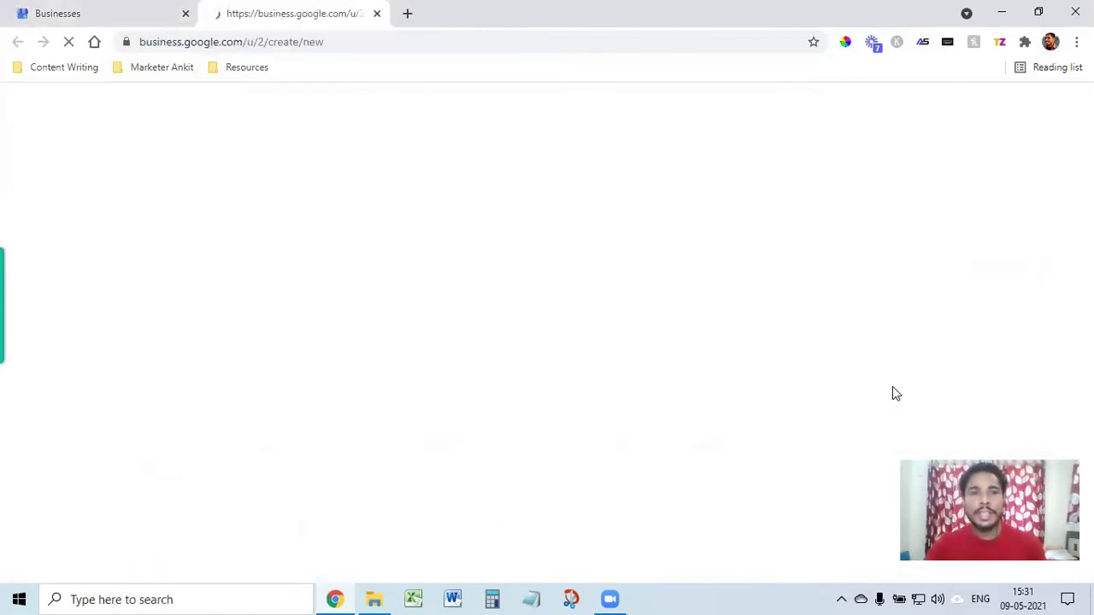
# Step: Close the Businesses tab and begin adding a new business, starting with the Business name field
pyautogui.click(135, 15)
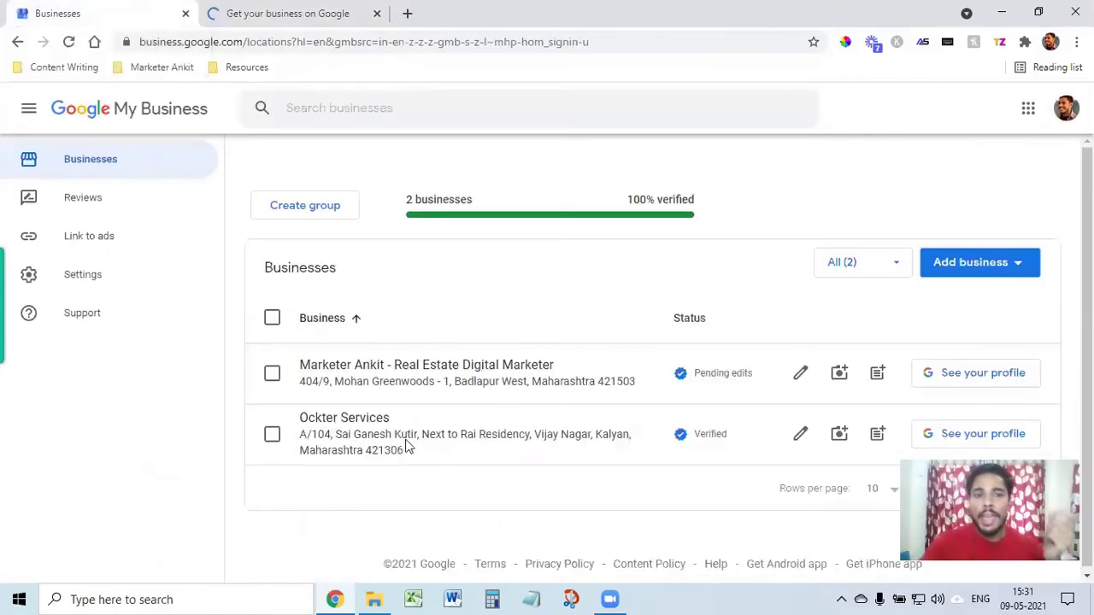
pyautogui.click(184, 15)
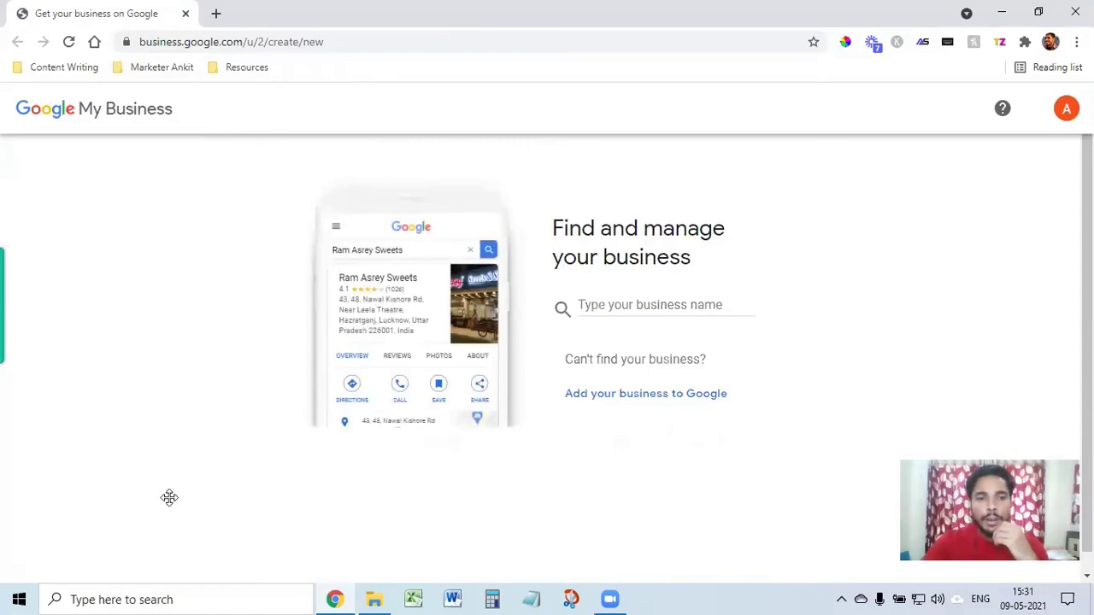
pyautogui.click(634, 395)
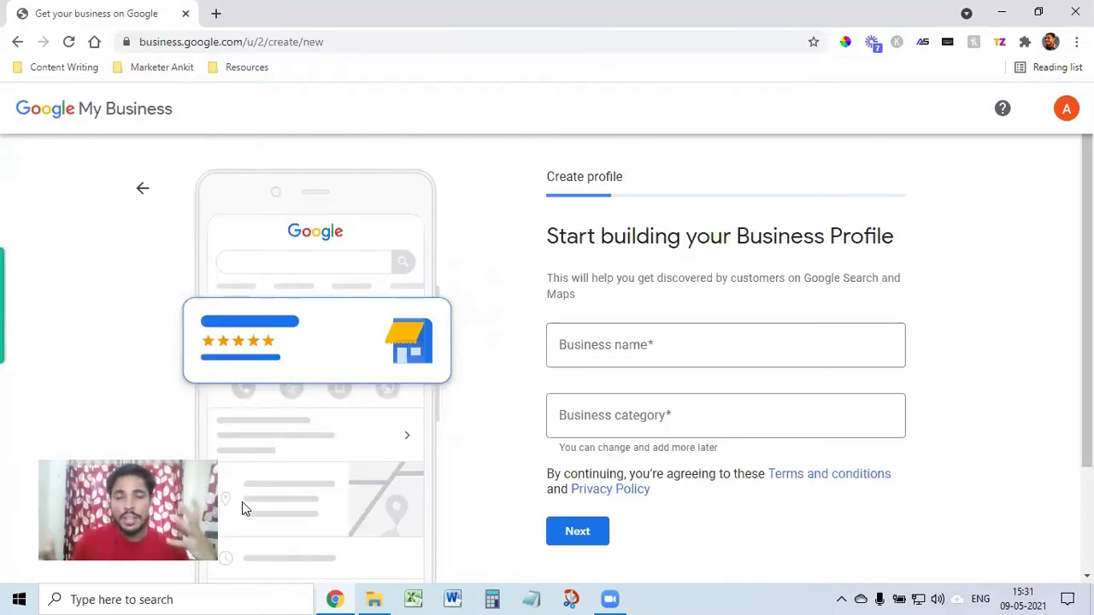
pyautogui.click(689, 356)
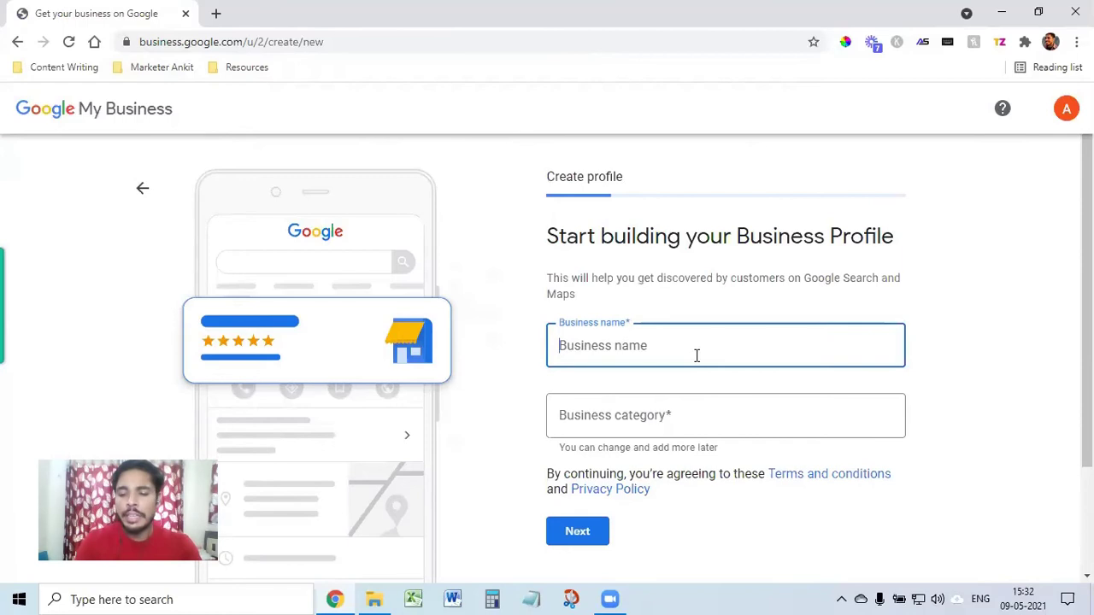
# Step: Enter the owner's name followed by 'Real Estate Agent' as the business name, correcting typos
pyautogui.write('2')
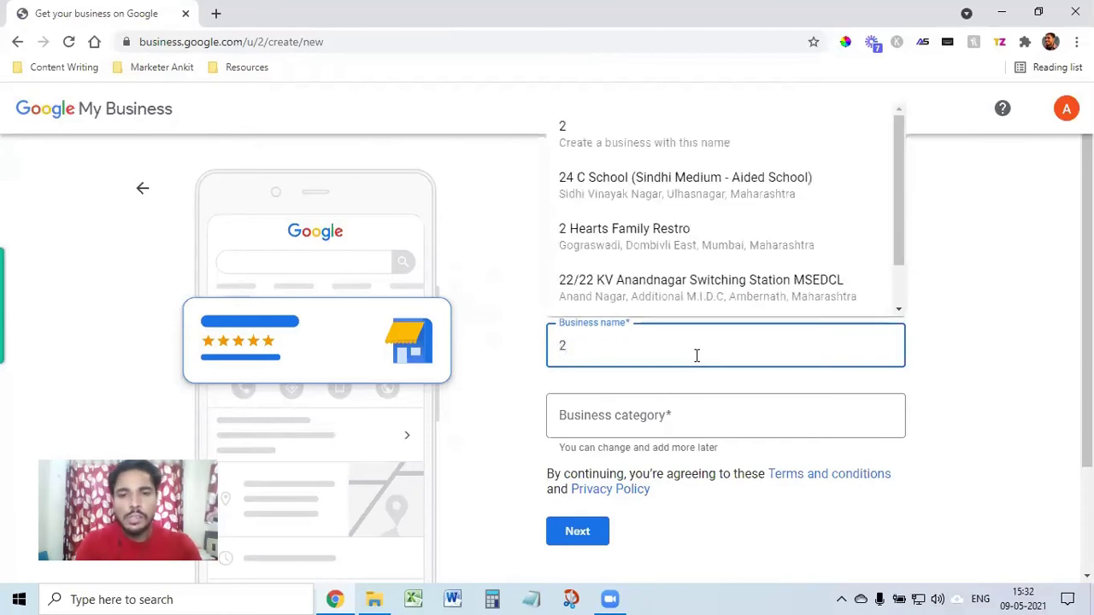
pyautogui.press('BackSpace')
pyautogui.write('Real')
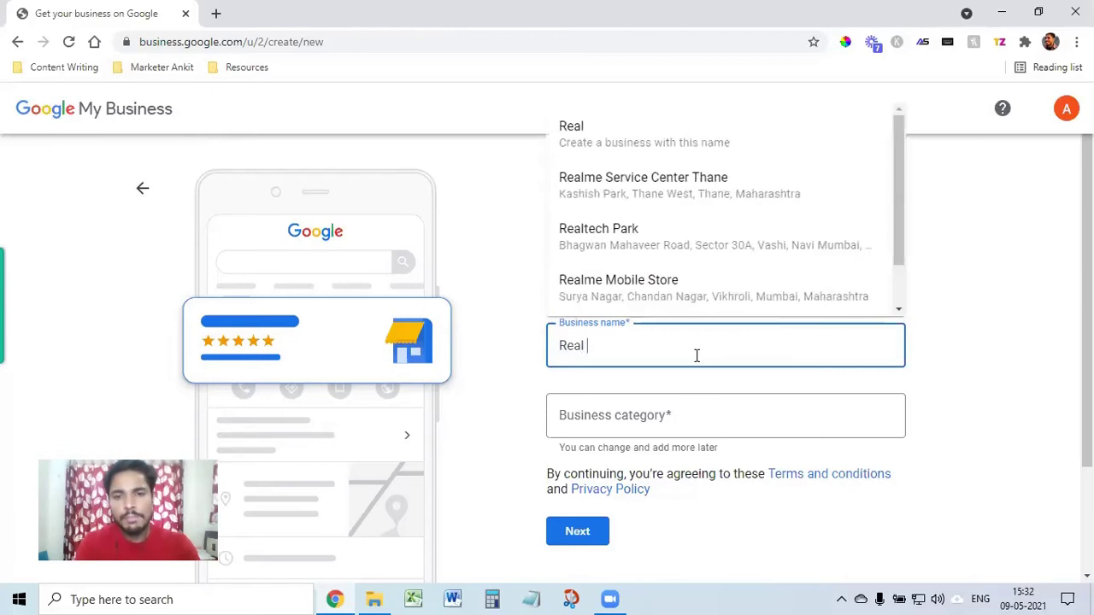
pyautogui.write(' Esta')
pyautogui.press('BackSpace')
pyautogui.press('BackSpace')
pyautogui.press('BackSpace')
pyautogui.press('BackSpace')
pyautogui.press('BackSpace')
pyautogui.press('BackSpace')
pyautogui.press('BackSpace')
pyautogui.press('BackSpace')
pyautogui.press('BackSpace')
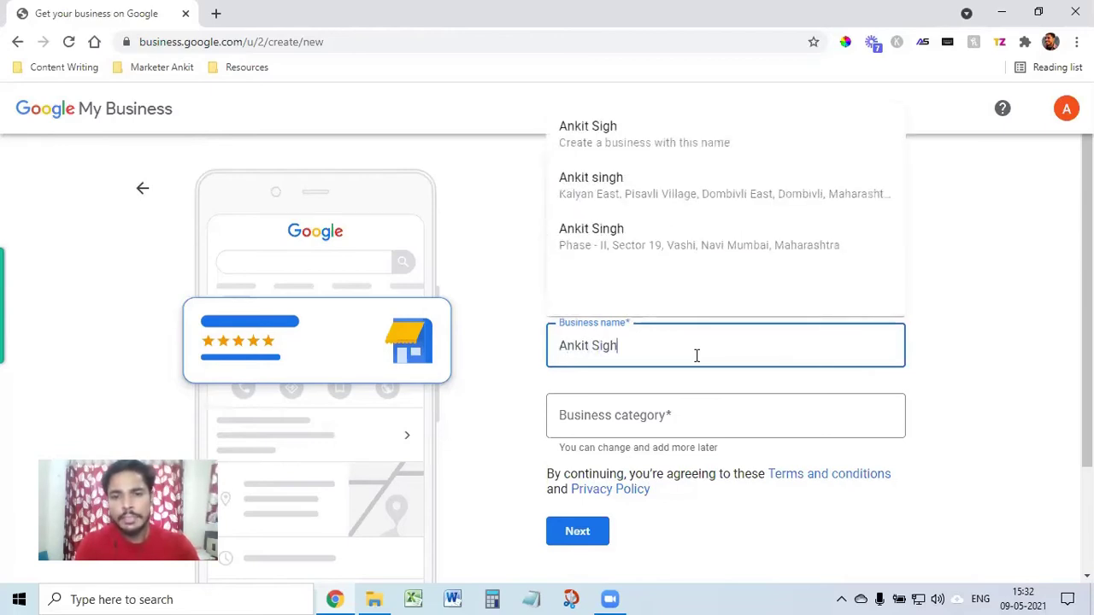
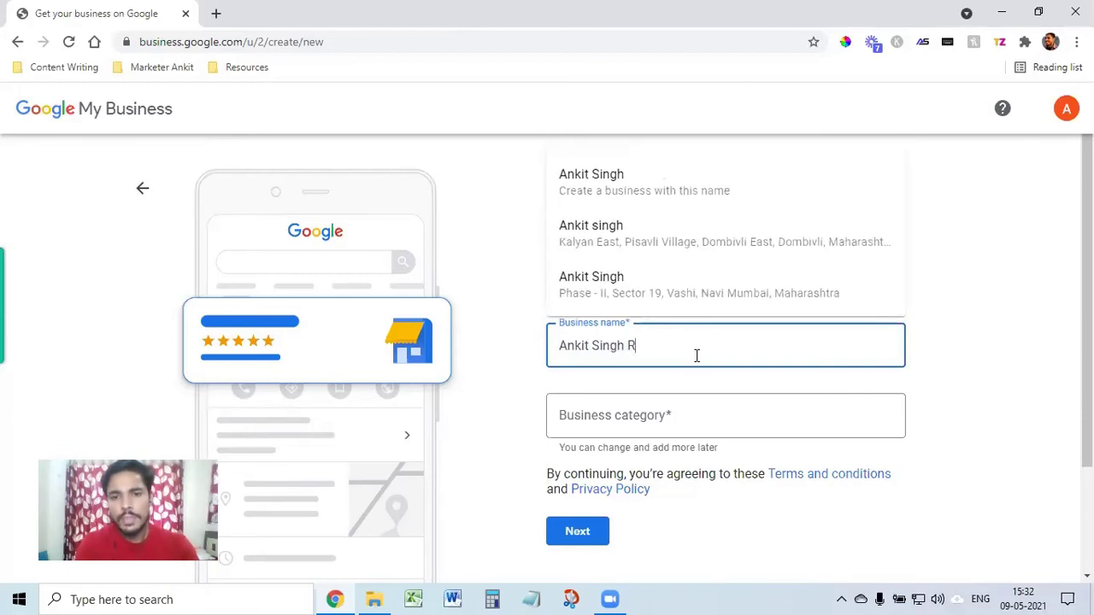
pyautogui.write('eal estate AGe')
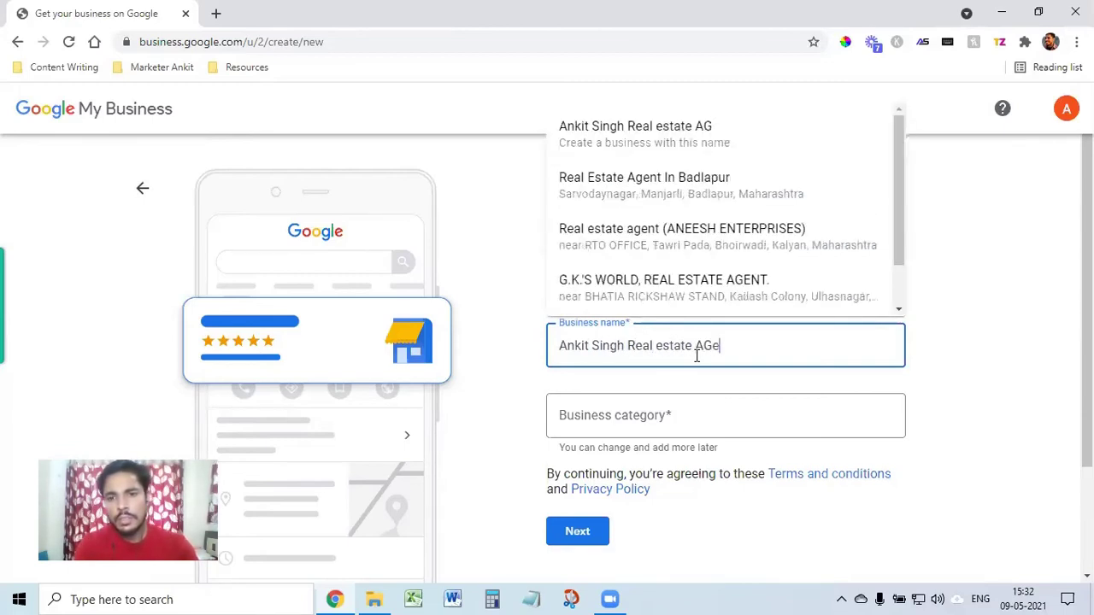
pyautogui.press('BackSpace')
pyautogui.press('BackSpace')
pyautogui.press('BackSpace')
pyautogui.press('BackSpace')
pyautogui.press('BackSpace')
pyautogui.press('BackSpace')
pyautogui.press('BackSpace')
pyautogui.press('BackSpace')
pyautogui.press('BackSpace')
pyautogui.press('BackSpace')
pyautogui.press('BackSpace')
pyautogui.press('BackSpace')
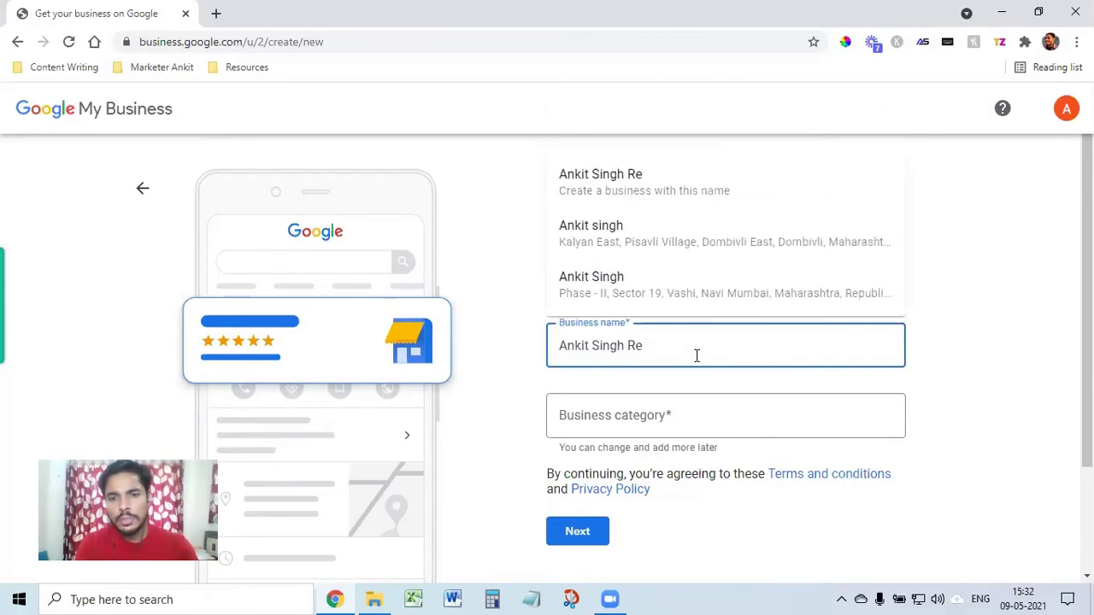
pyautogui.write('al Estate ')
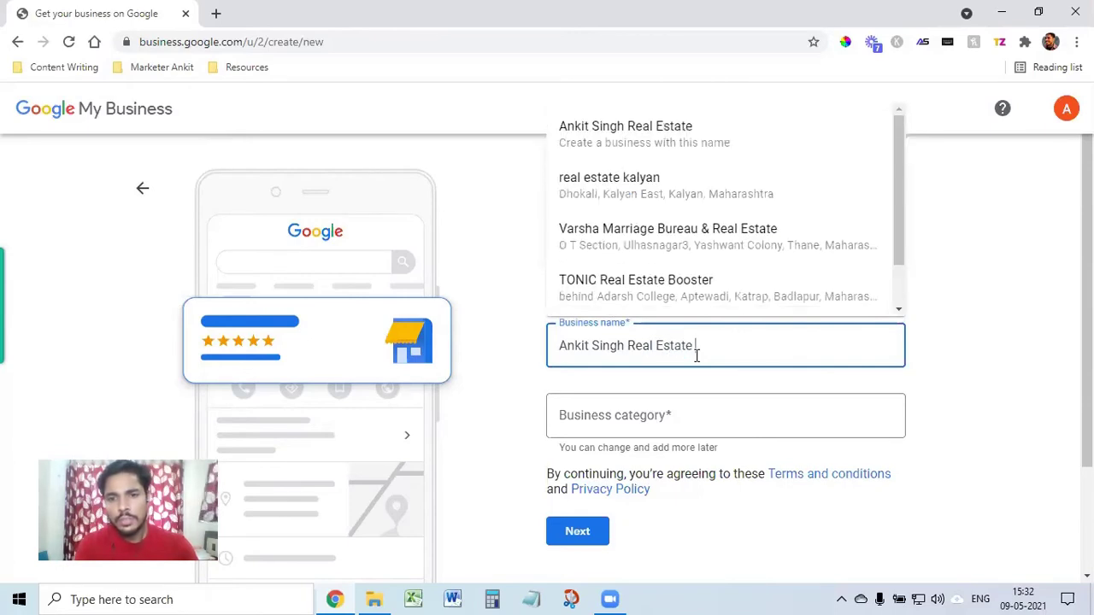
pyautogui.write('AGe')
pyautogui.press('BackSpace')
pyautogui.write('gent')
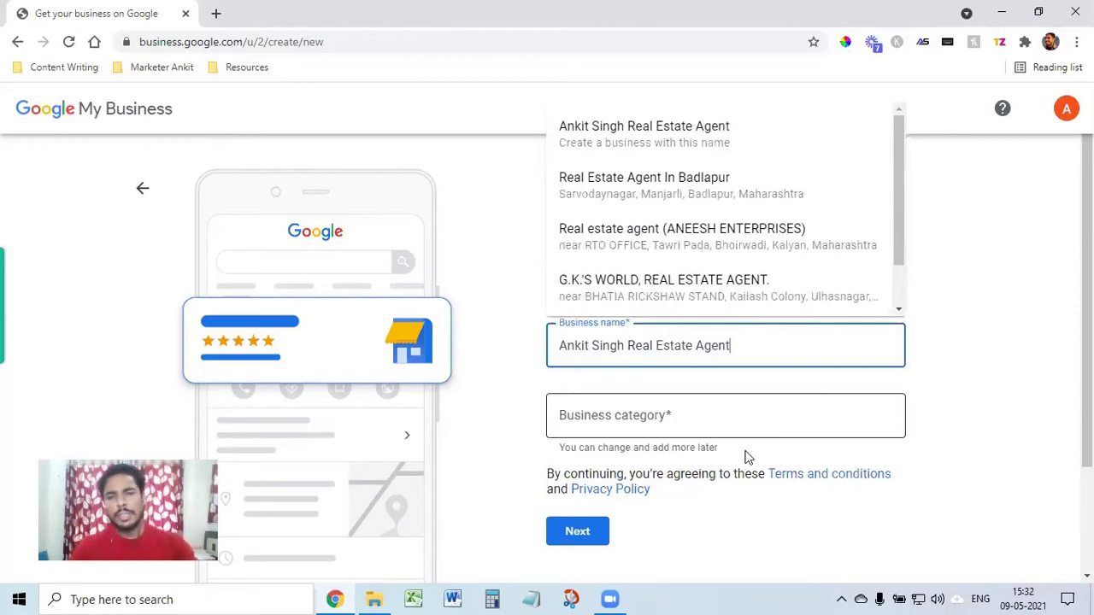
pyautogui.click(702, 420)
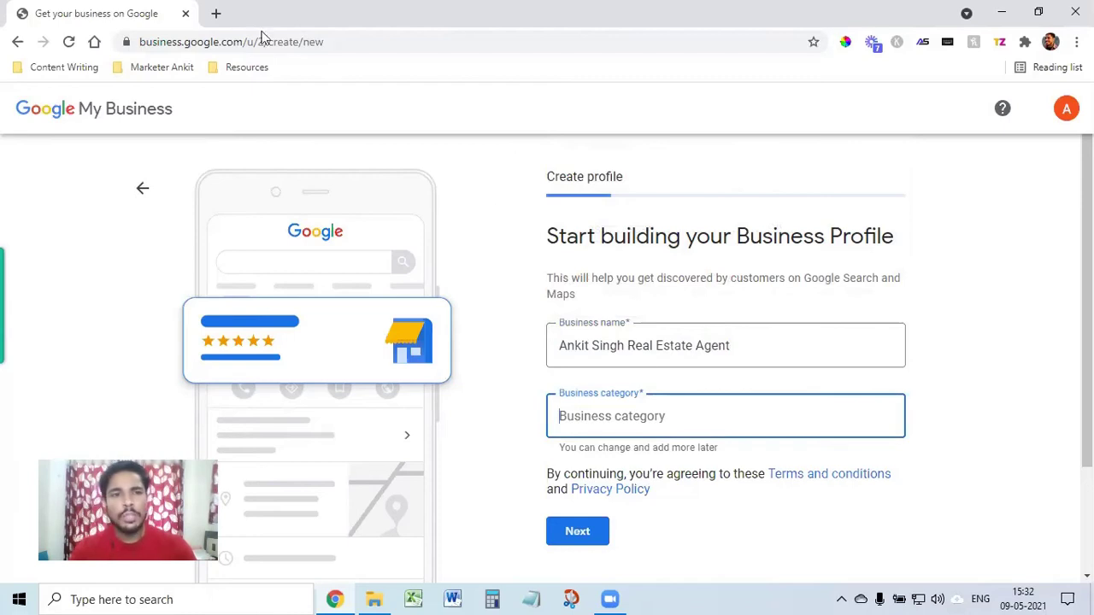
# Step: Search Google for 'real estate agent mumbai' in a new tab and review the local listings
pyautogui.click(215, 13)
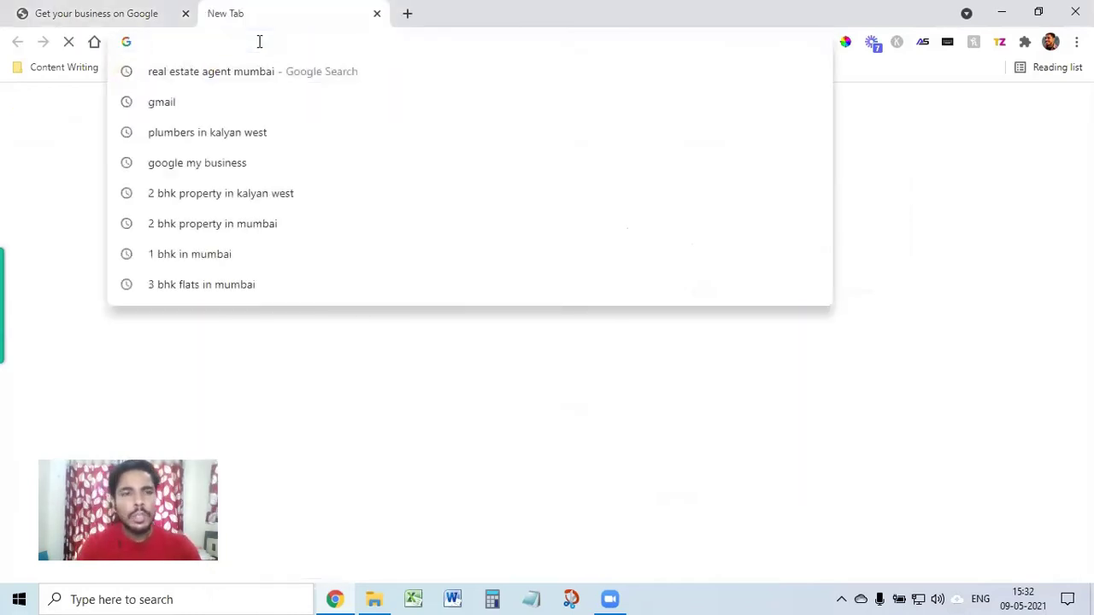
pyautogui.write('real')
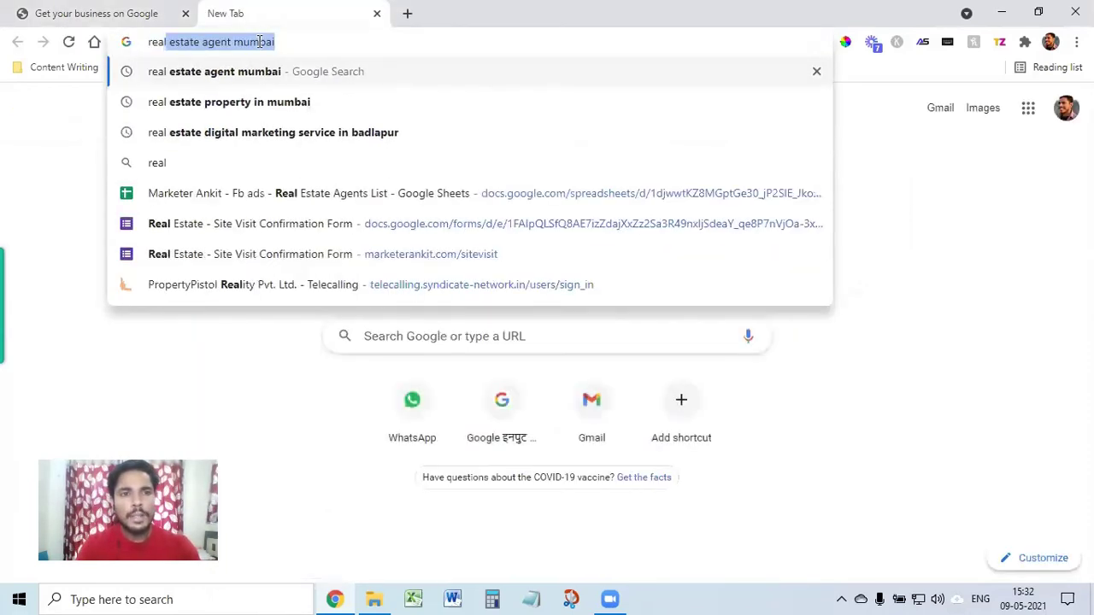
pyautogui.press('Return')
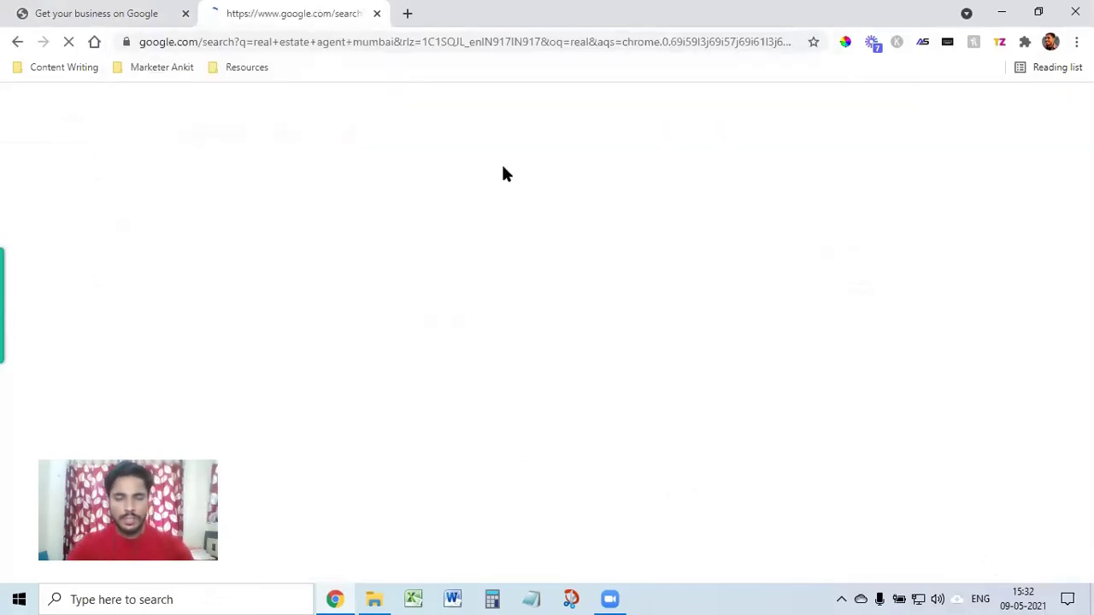
pyautogui.scroll(-1, 423, 410)
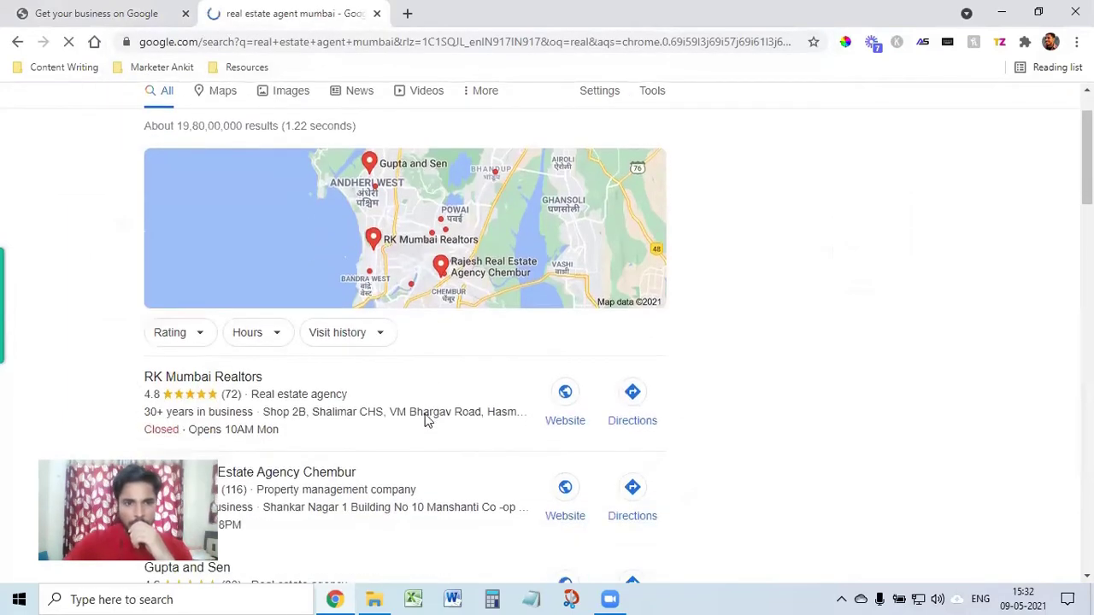
pyautogui.scroll(-3, 423, 424)
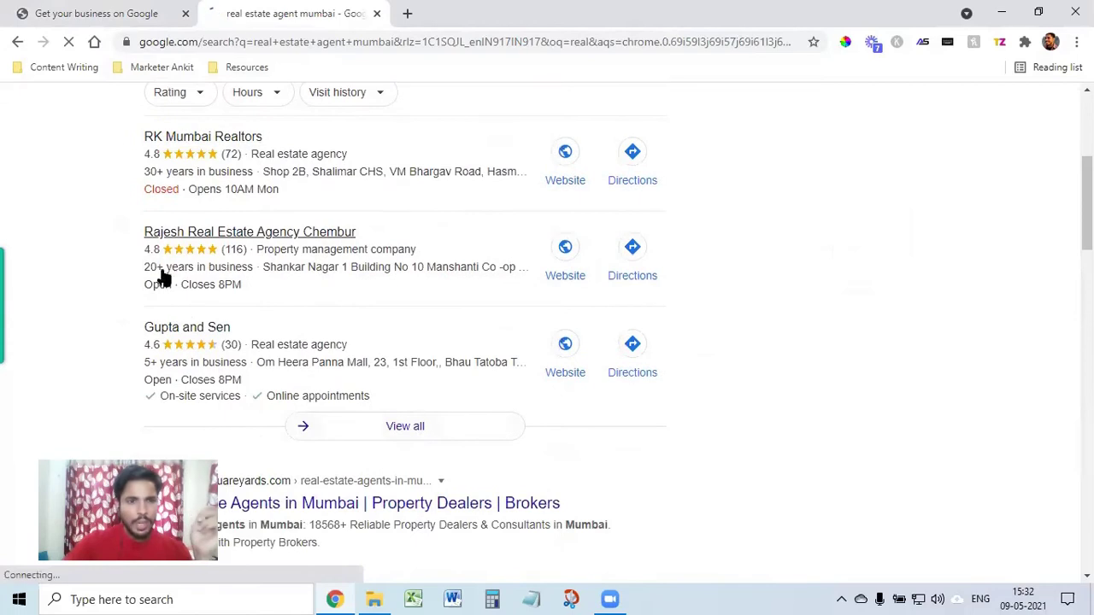
pyautogui.scroll(-1, 234, 319)
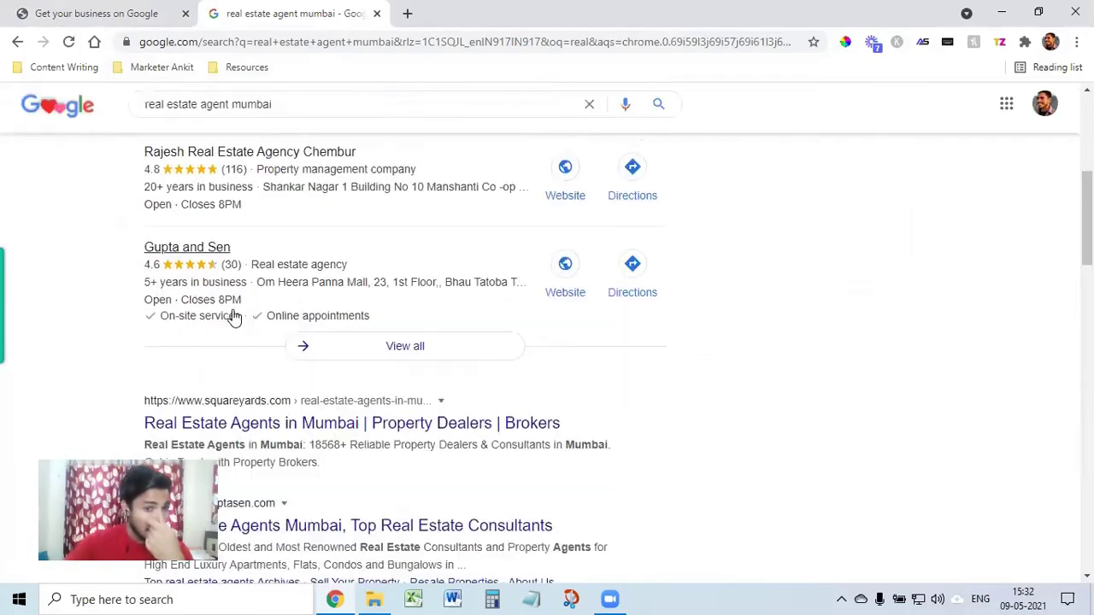
pyautogui.hotkey('ctrl', 'shift', 'Tab')
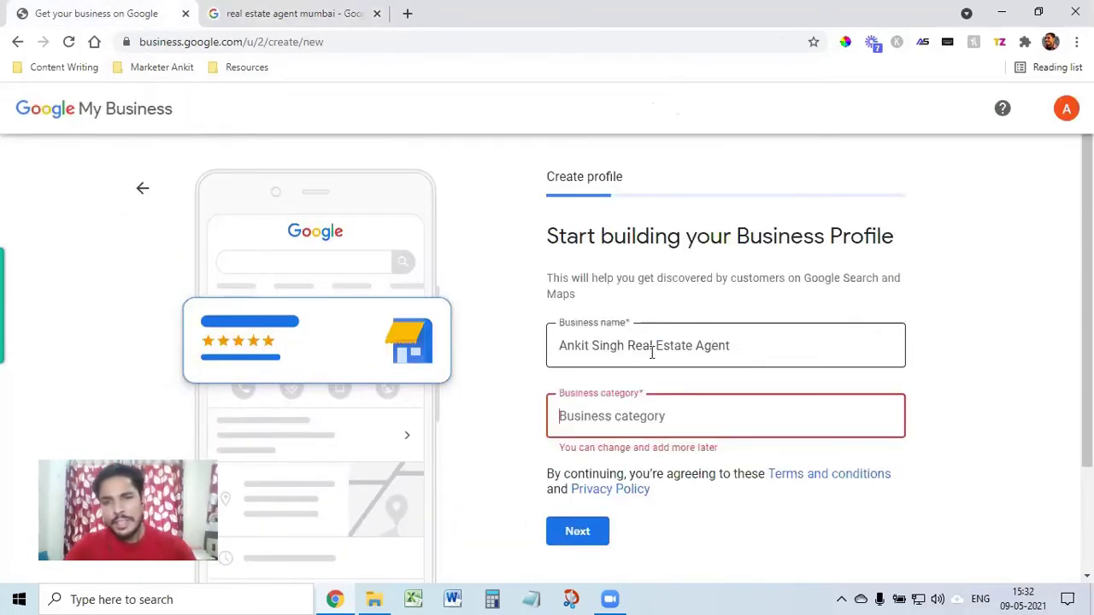
# Step: Remove 'Real Estate Agent' from the business name, leaving only the owner's name
pyautogui.moveTo(630, 345); pyautogui.dragTo(759, 340)
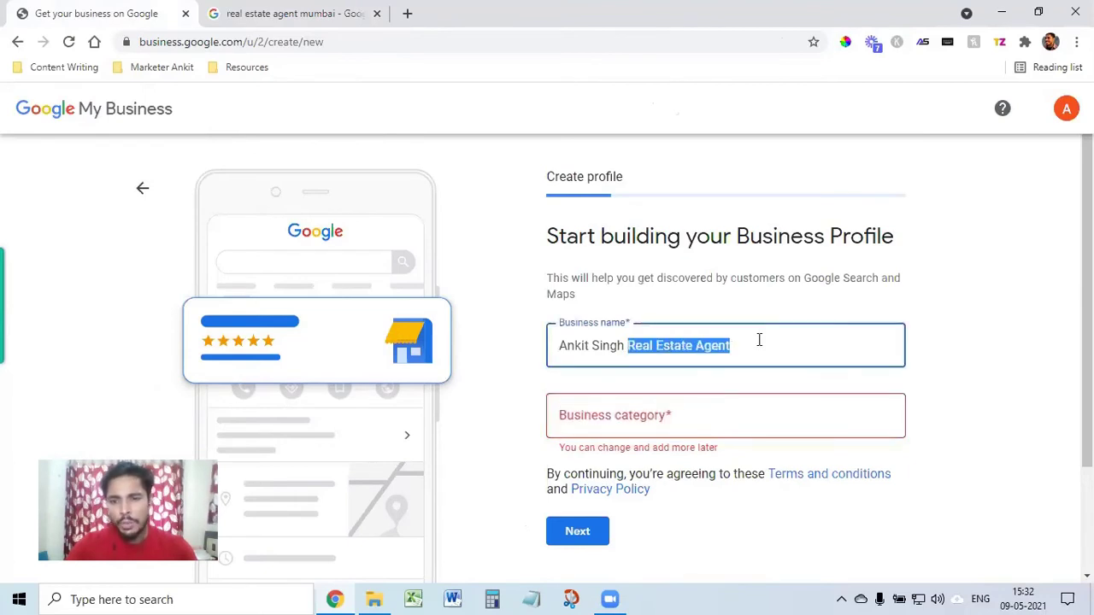
pyautogui.press('BackSpace')
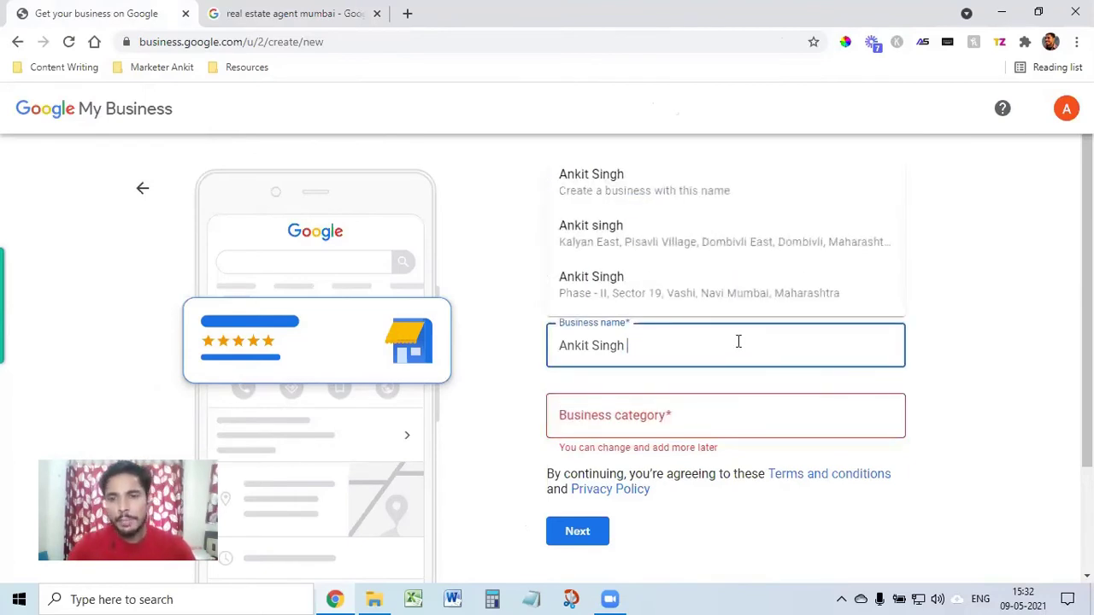
pyautogui.click(693, 420)
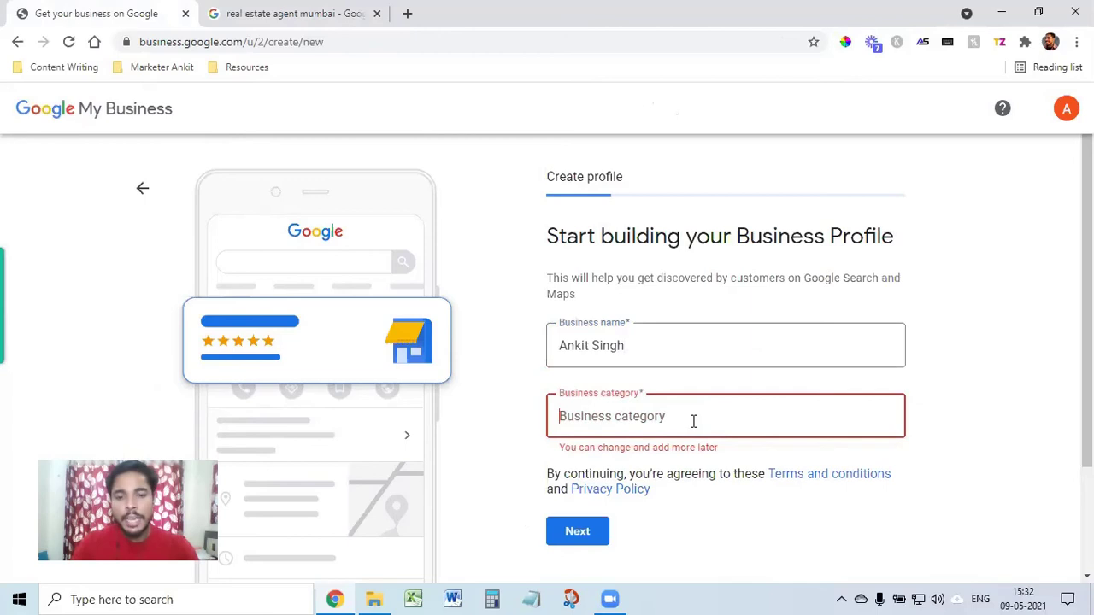
# Step: Set the category to Real Estate Builders & Construction Company and submit the form
pyautogui.write('real estate')
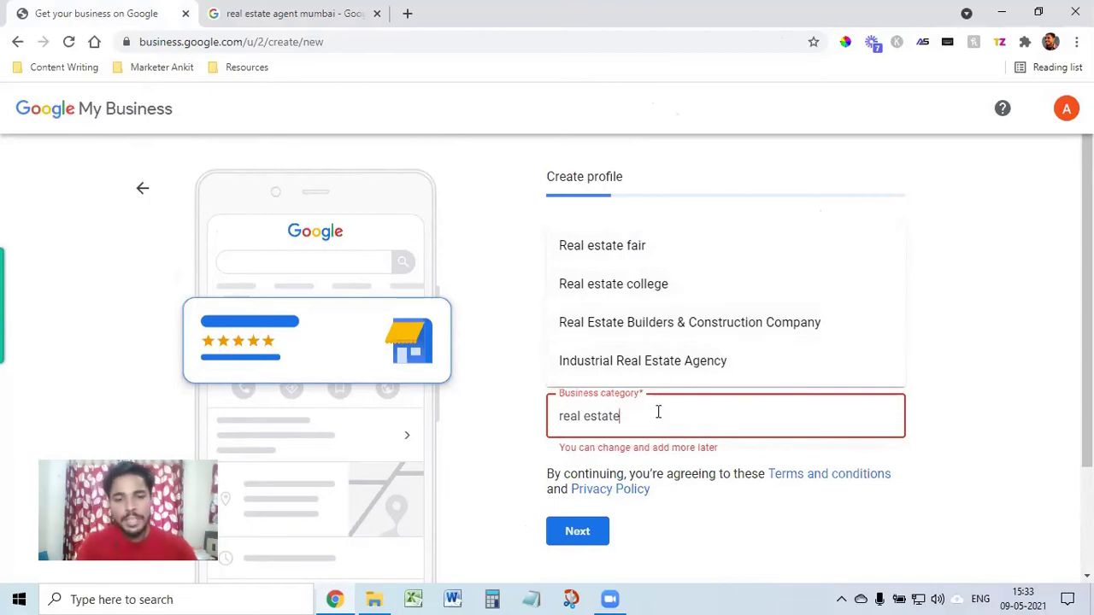
pyautogui.write('ag')
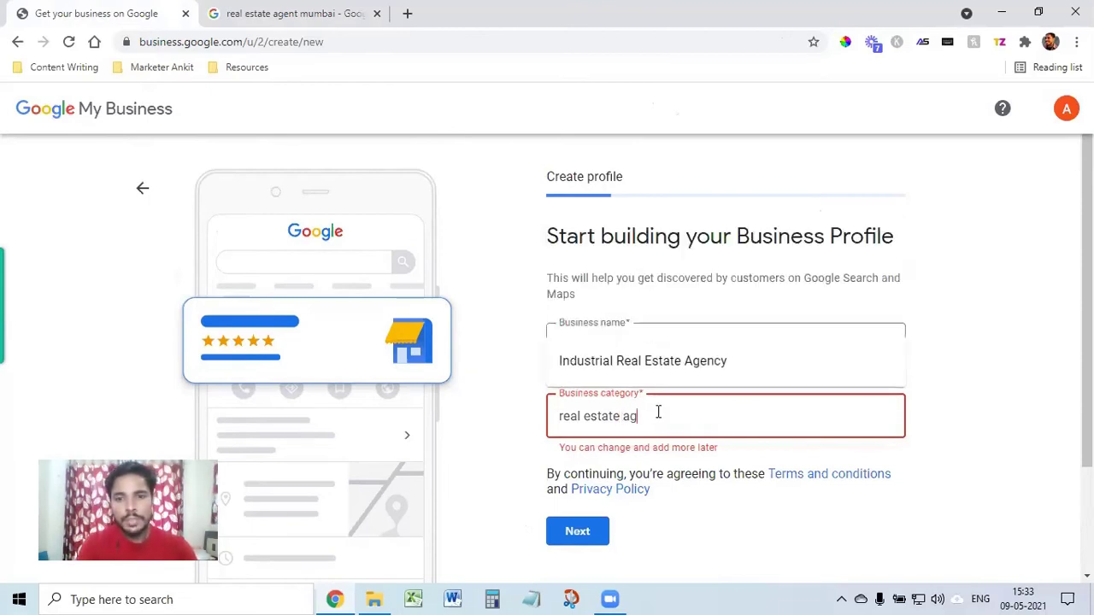
pyautogui.press('BackSpace')
pyautogui.press('BackSpace')
pyautogui.press('BackSpace')
pyautogui.press('BackSpace')
pyautogui.press('BackSpace')
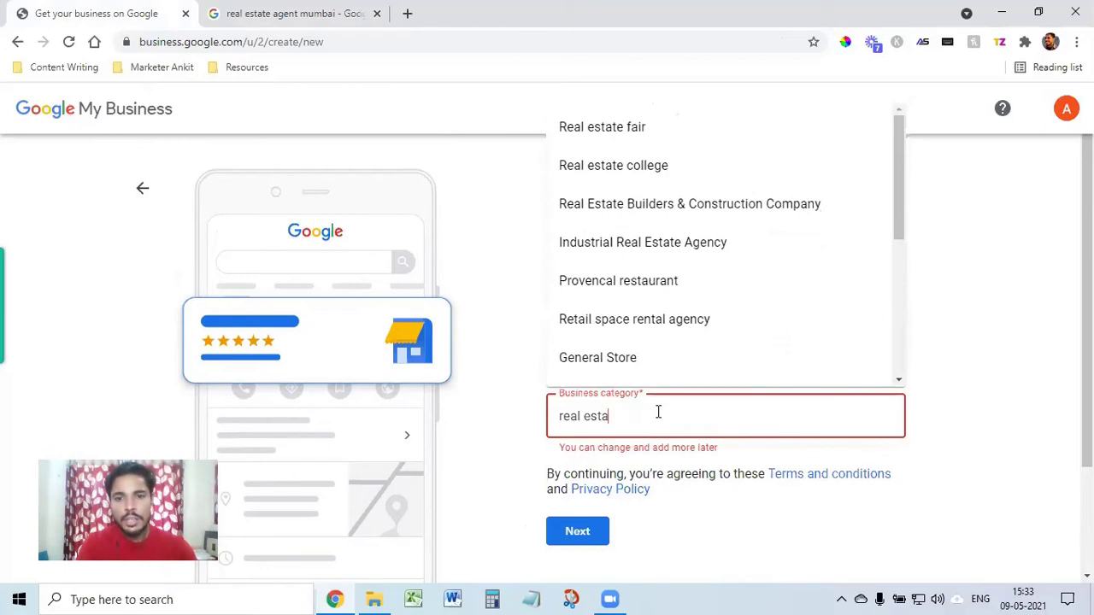
pyautogui.write('te broke')
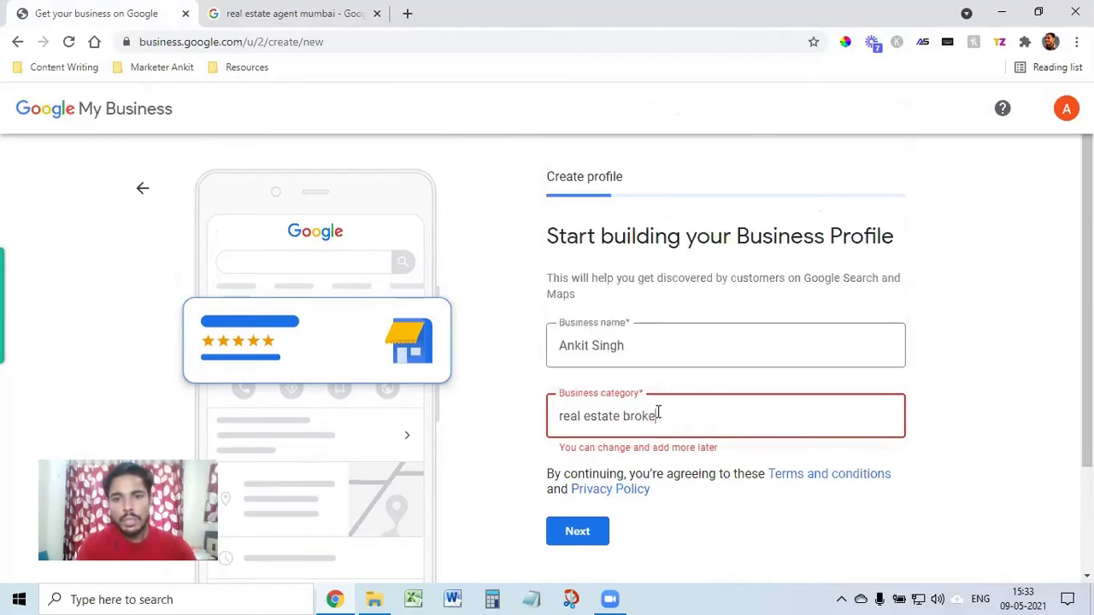
pyautogui.press('BackSpace')
pyautogui.press('BackSpace')
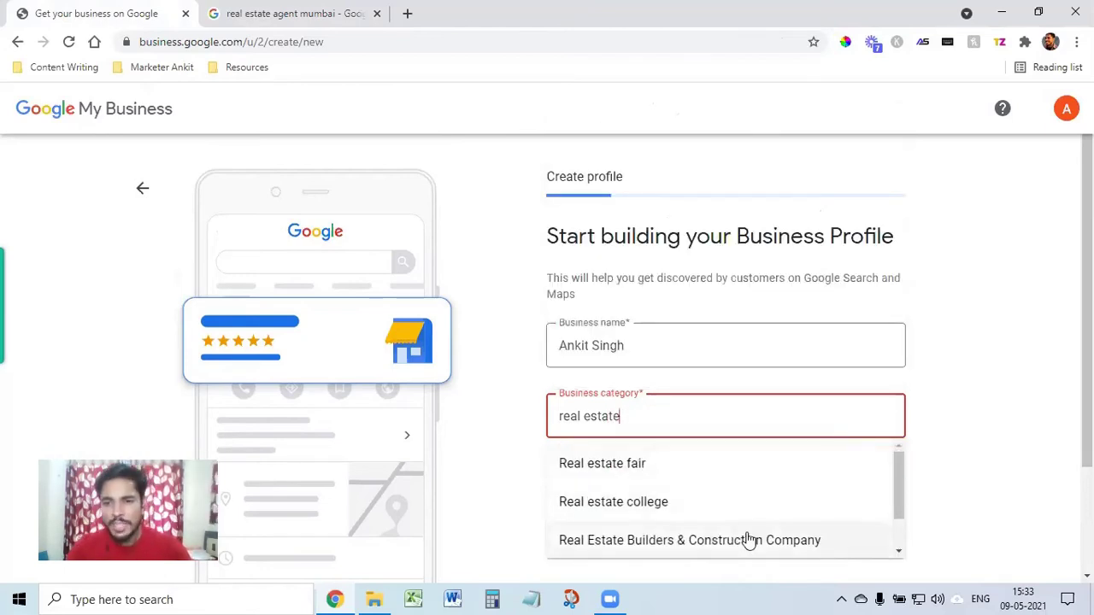
pyautogui.click(748, 536)
pyautogui.click(988, 432)
pyautogui.scroll(-1, 742, 550)
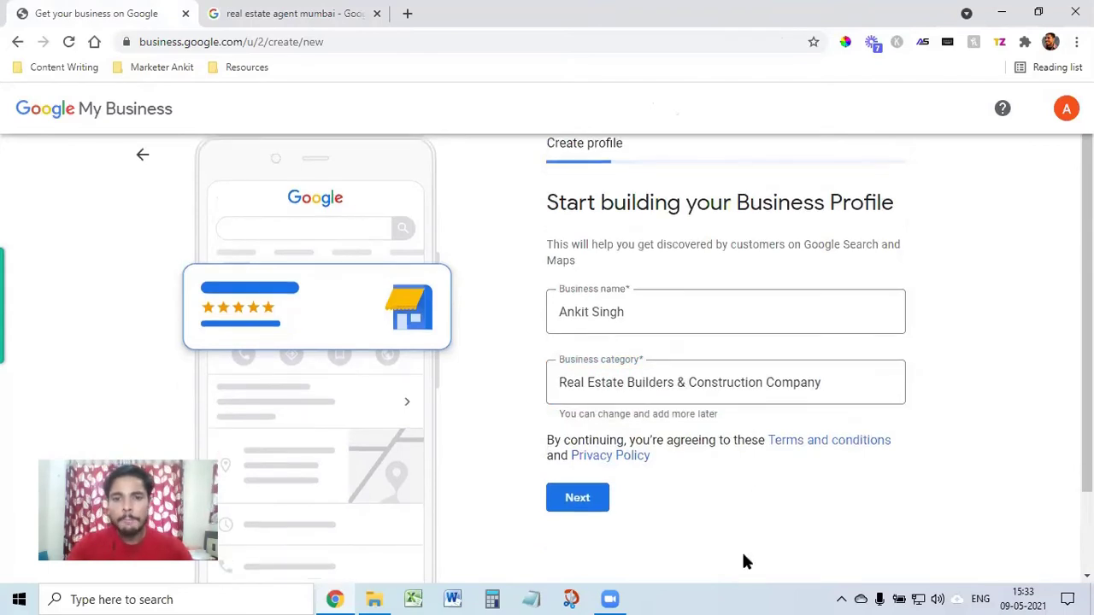
pyautogui.click(574, 452)
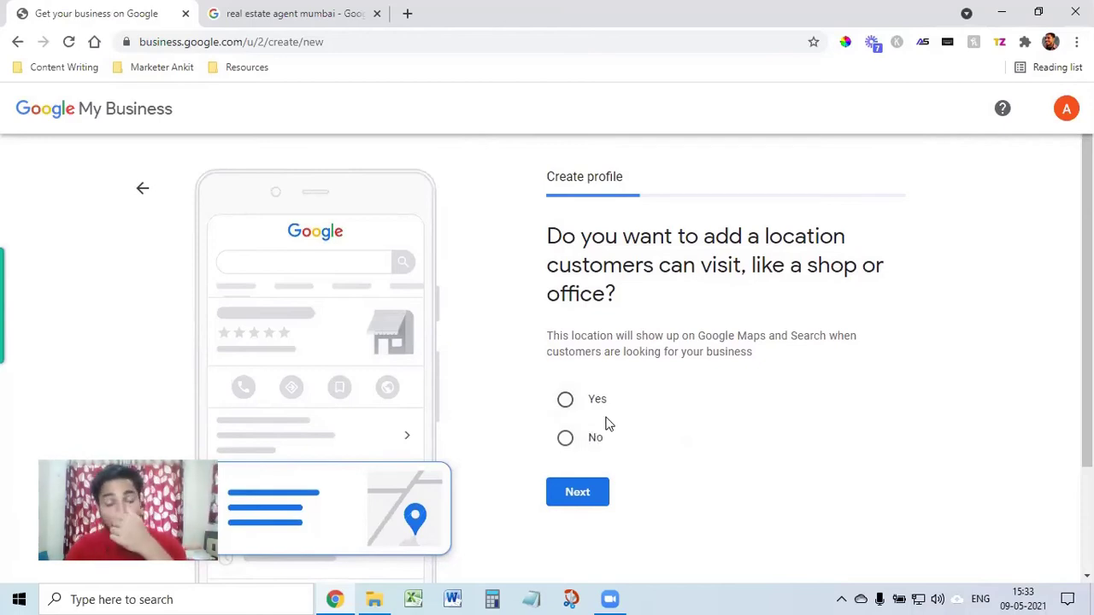
# Step: Add a visitable location using the saved autofill address with state Maharashtra, and submit it
pyautogui.click(566, 403)
pyautogui.click(575, 494)
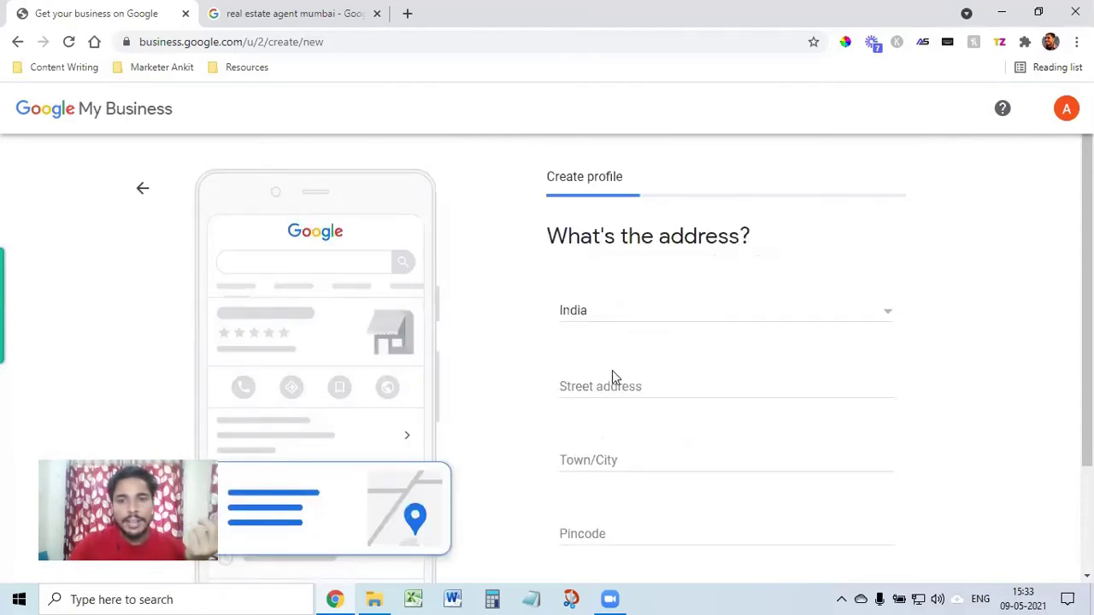
pyautogui.click(612, 389)
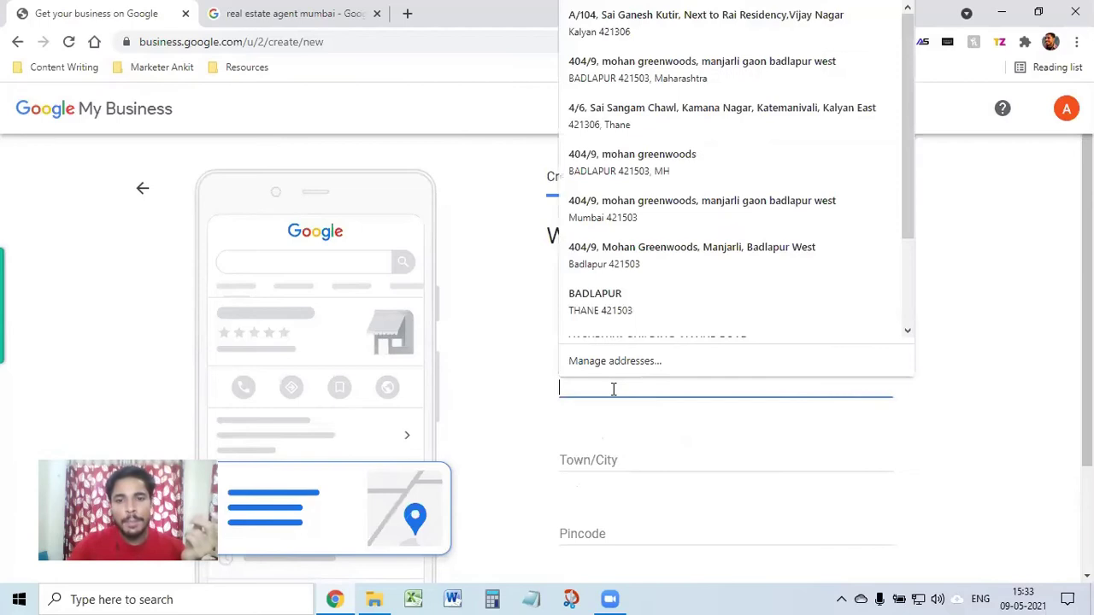
pyautogui.click(637, 71)
pyautogui.scroll(-2, 742, 468)
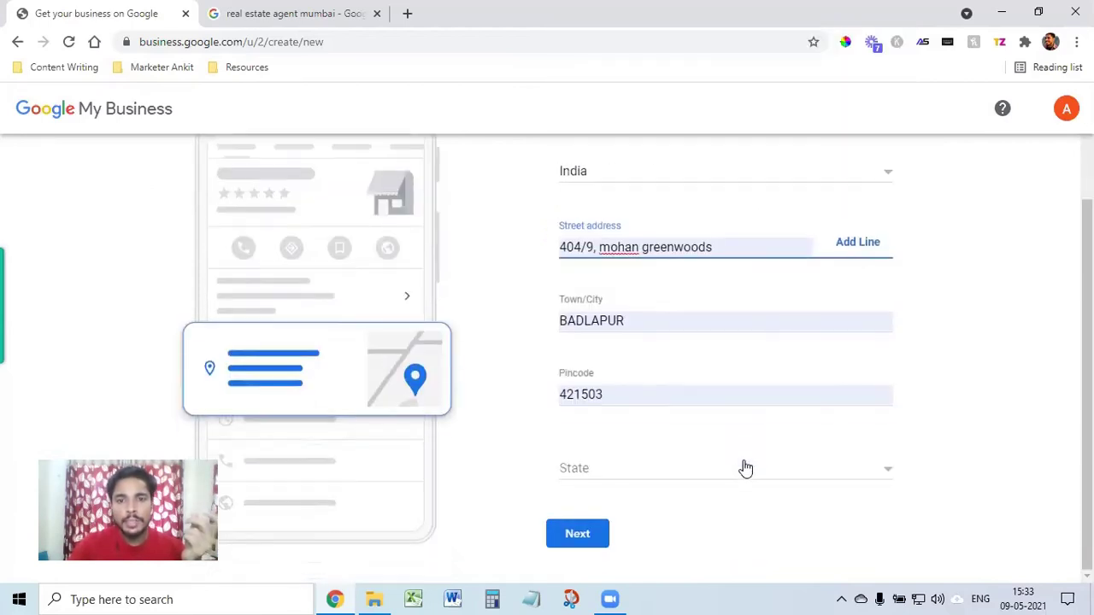
pyautogui.click(621, 480)
pyautogui.scroll(-10, 690, 504)
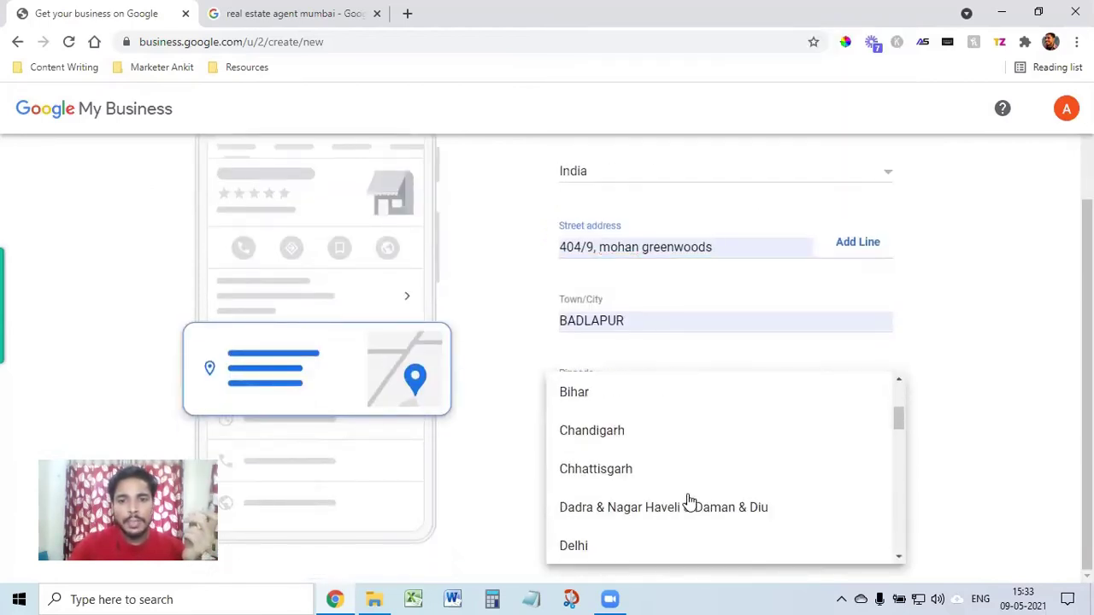
pyautogui.scroll(2, 688, 499)
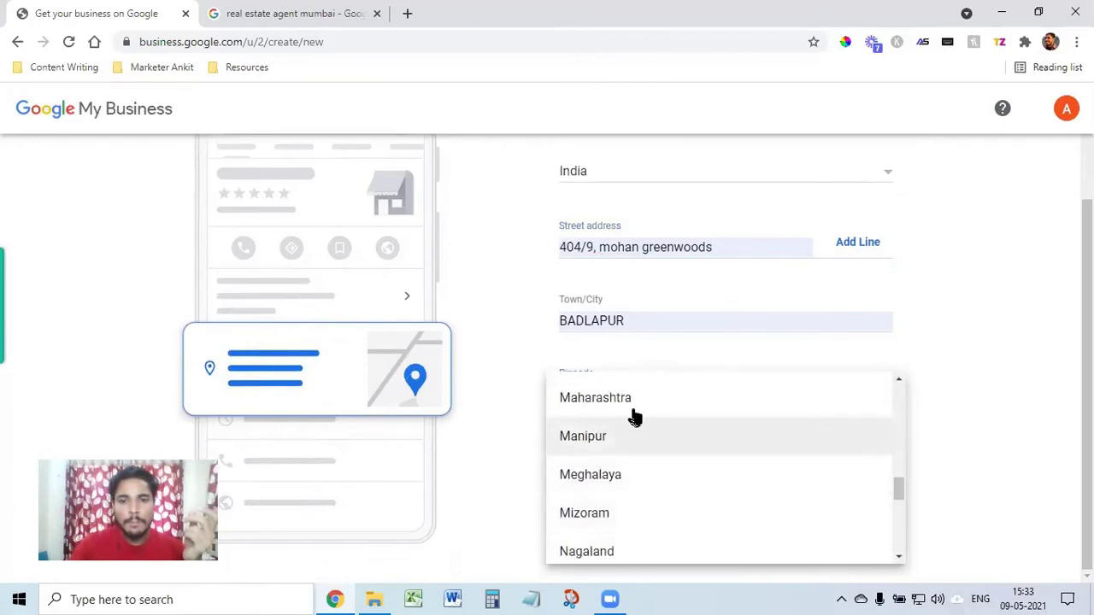
pyautogui.click(636, 409)
pyautogui.click(572, 533)
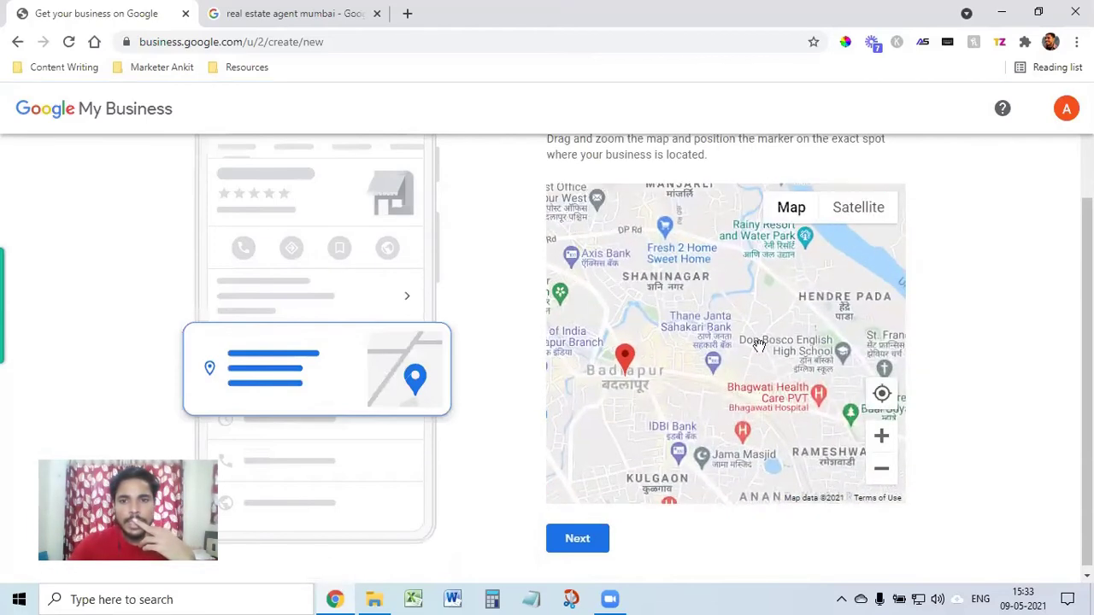
# Step: Nudge the location pin slightly around the initial address on the map
pyautogui.scroll(2, 1048, 320)
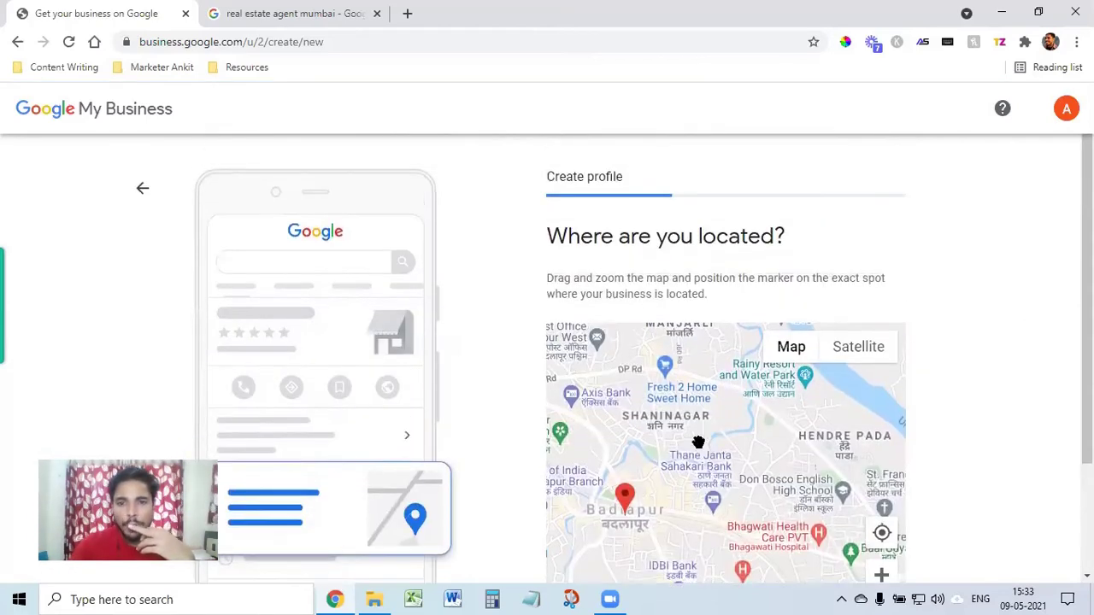
pyautogui.scroll(-1, 698, 471)
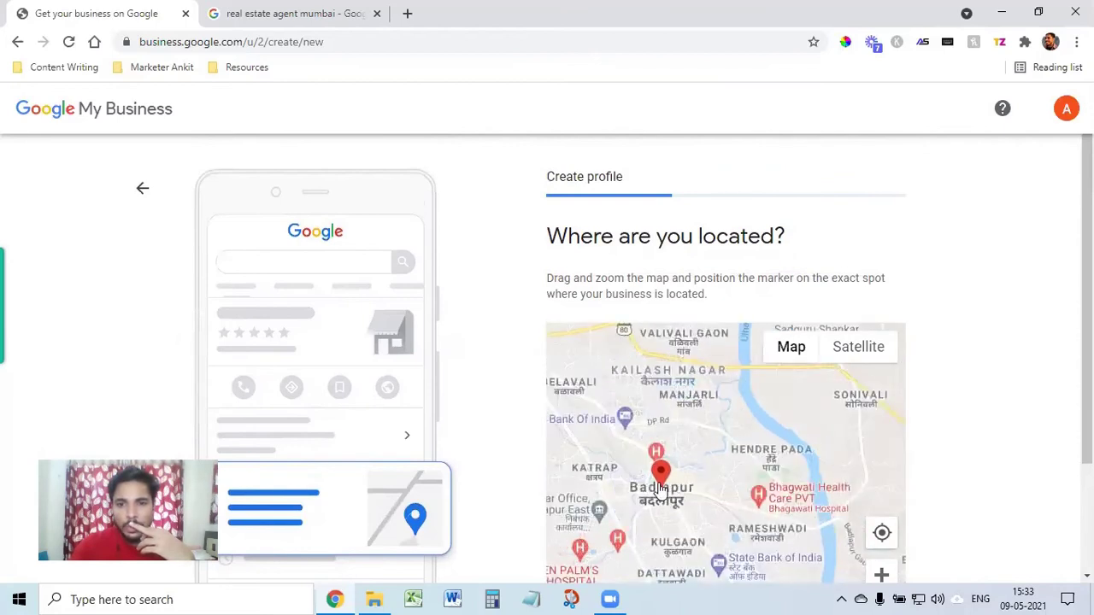
pyautogui.moveTo(659, 485); pyautogui.dragTo(681, 470)
pyautogui.scroll(1, 700, 481)
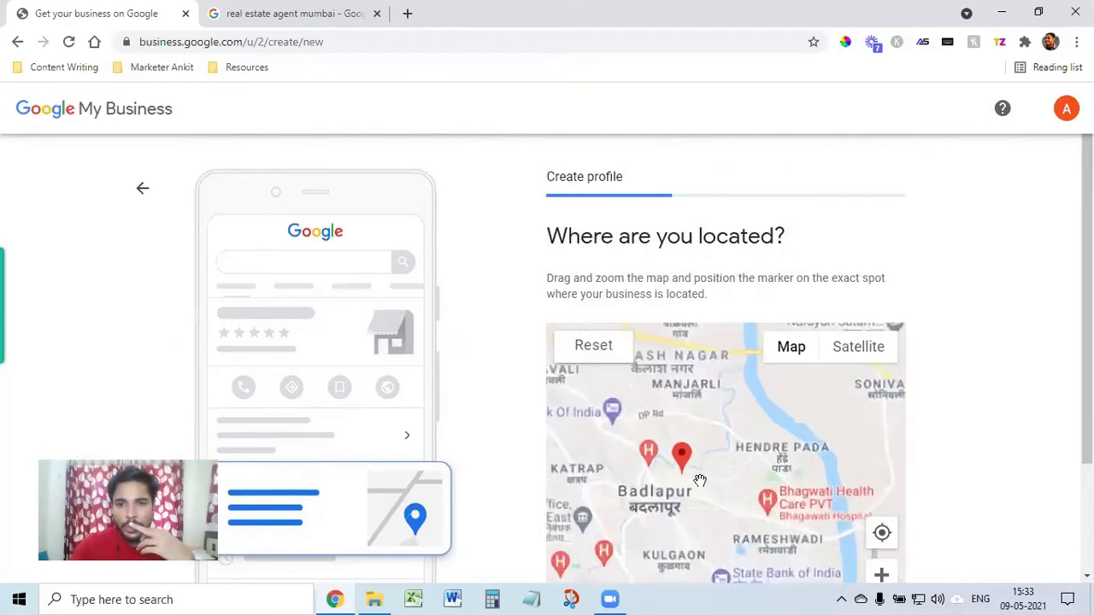
pyautogui.scroll(1, 700, 481)
pyautogui.moveTo(672, 479); pyautogui.dragTo(658, 476)
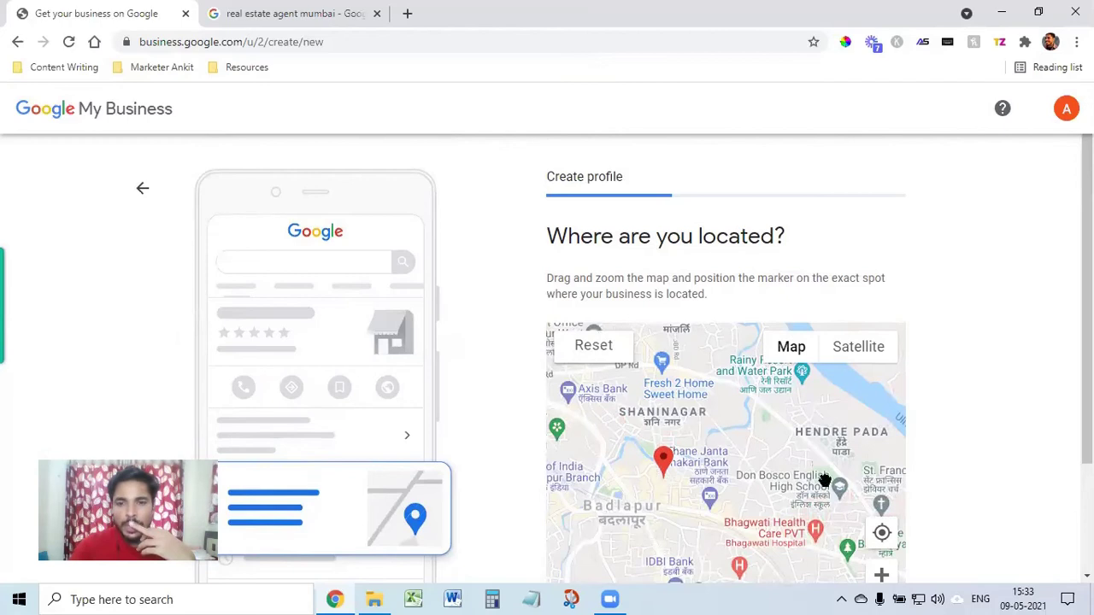
pyautogui.scroll(-2, 965, 456)
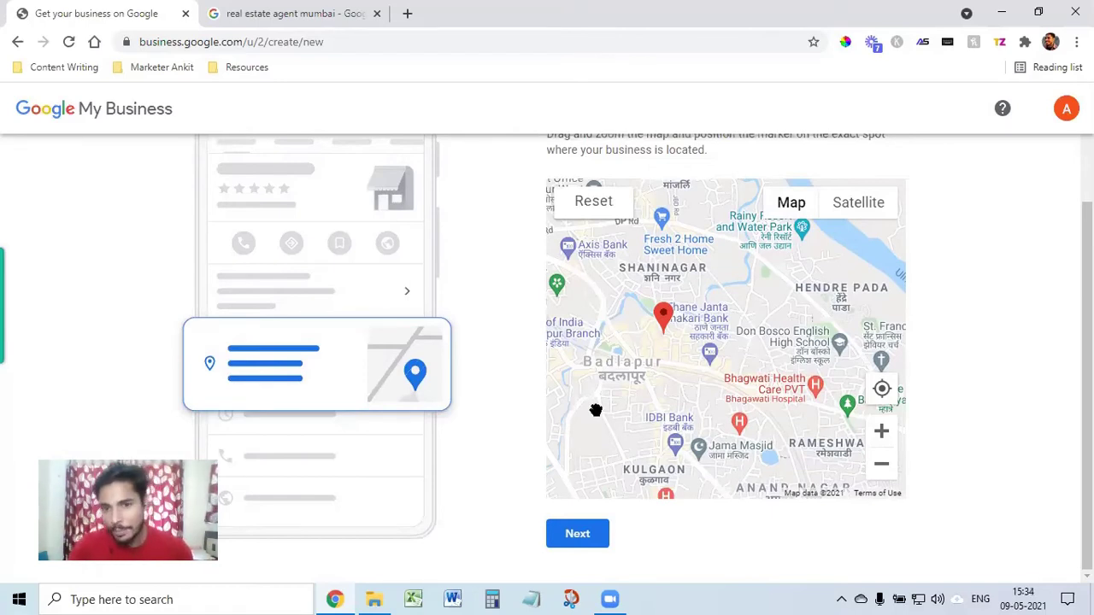
# Step: Zoom into Badlapur, place the pin near Poonam Ayurveda Clinic, and confirm
pyautogui.doubleClick(683, 379)
pyautogui.doubleClick(671, 339)
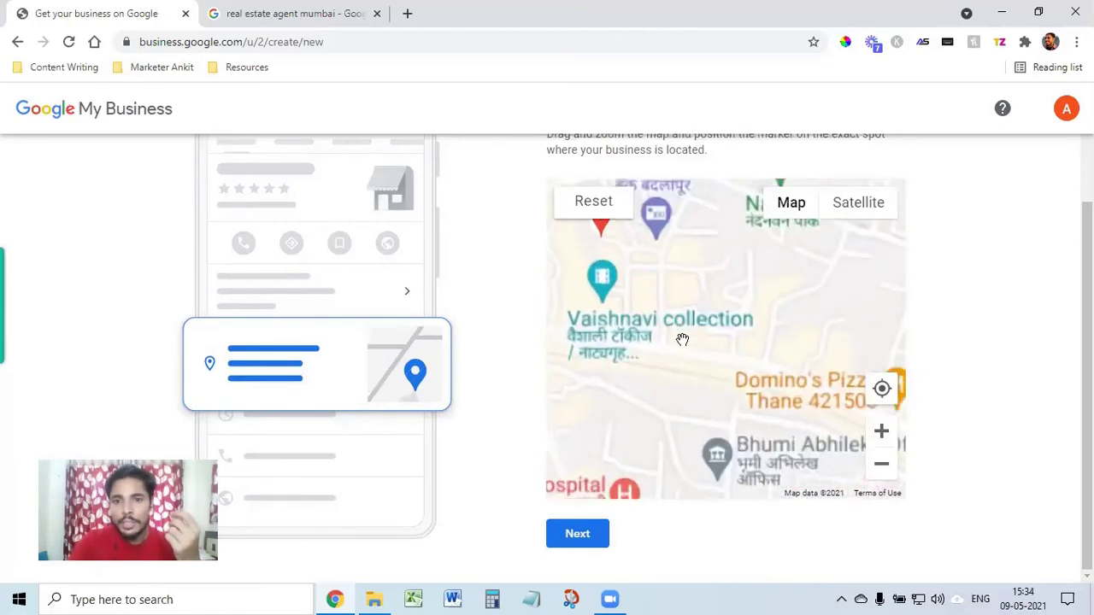
pyautogui.moveTo(653, 318)
pyautogui.mouseDown()
pyautogui.moveTo(635, 293)
pyautogui.moveTo(604, 293)
pyautogui.moveTo(608, 316)
pyautogui.moveTo(687, 401)
pyautogui.mouseUp()
pyautogui.doubleClick(643, 329)
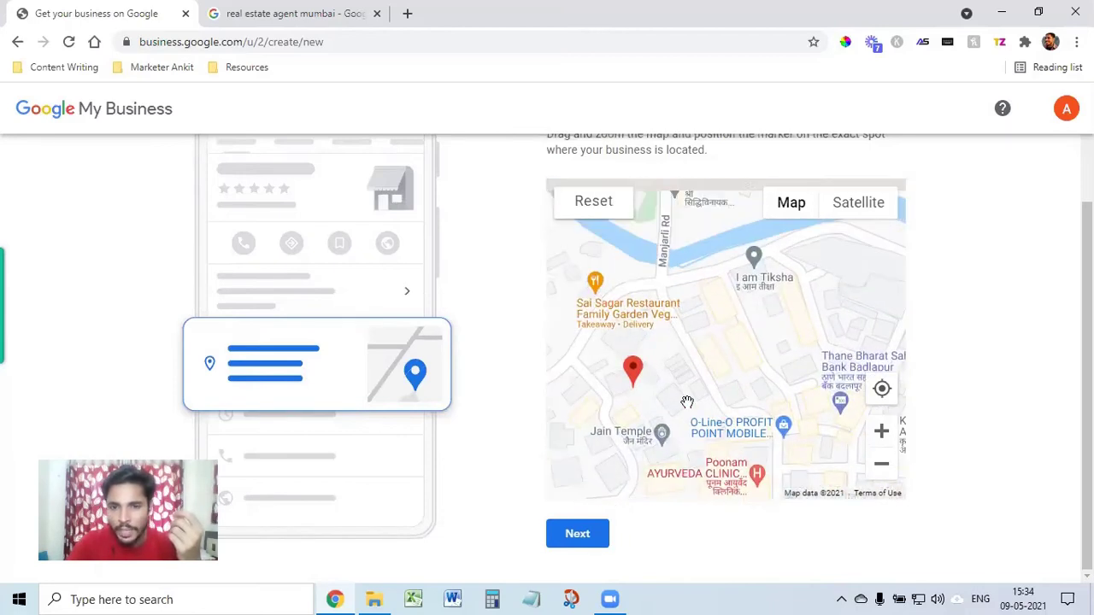
pyautogui.moveTo(721, 367); pyautogui.dragTo(723, 292)
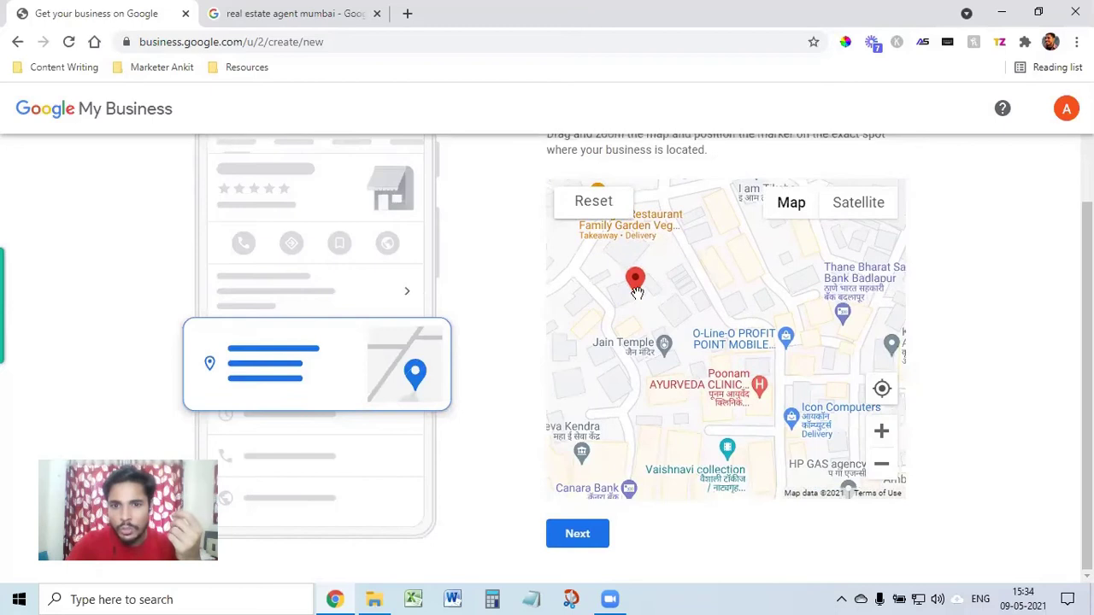
pyautogui.moveTo(639, 286)
pyautogui.mouseDown()
pyautogui.moveTo(712, 363)
pyautogui.moveTo(741, 367)
pyautogui.moveTo(716, 376)
pyautogui.moveTo(669, 312)
pyautogui.moveTo(693, 362)
pyautogui.mouseUp()
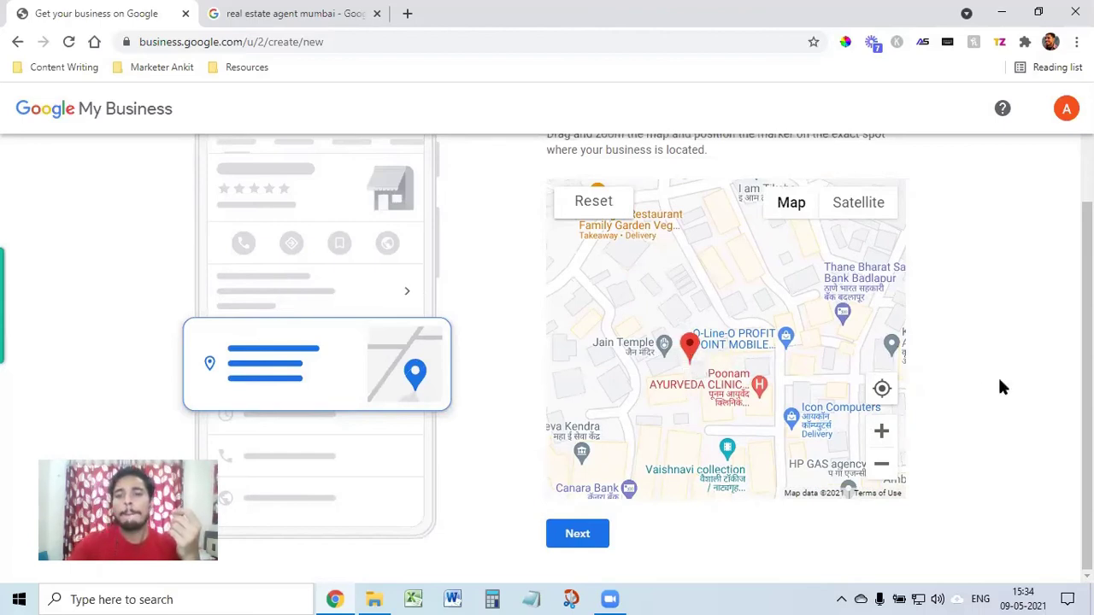
pyautogui.click(576, 533)
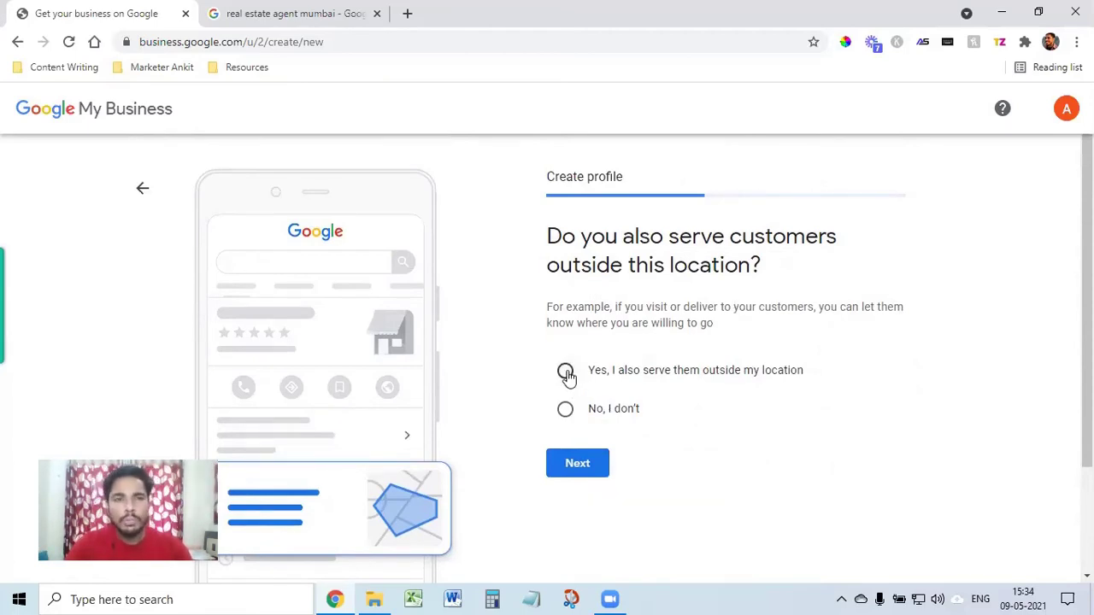
# Step: Confirm serving customers elsewhere and add Mumbai, Maharashtra, India as a service area
pyautogui.click(566, 374)
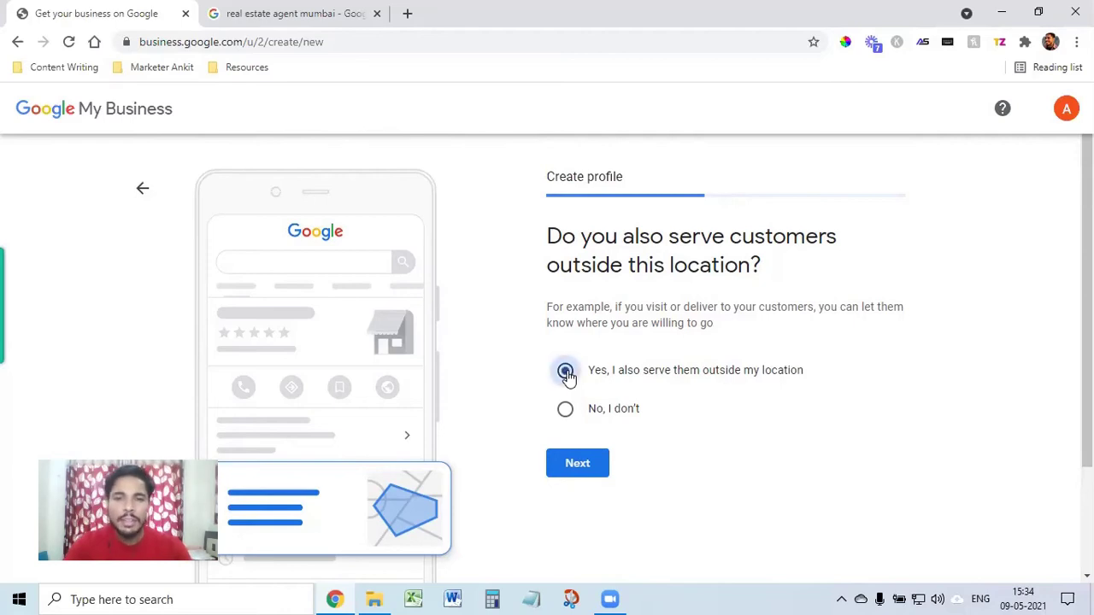
pyautogui.click(576, 473)
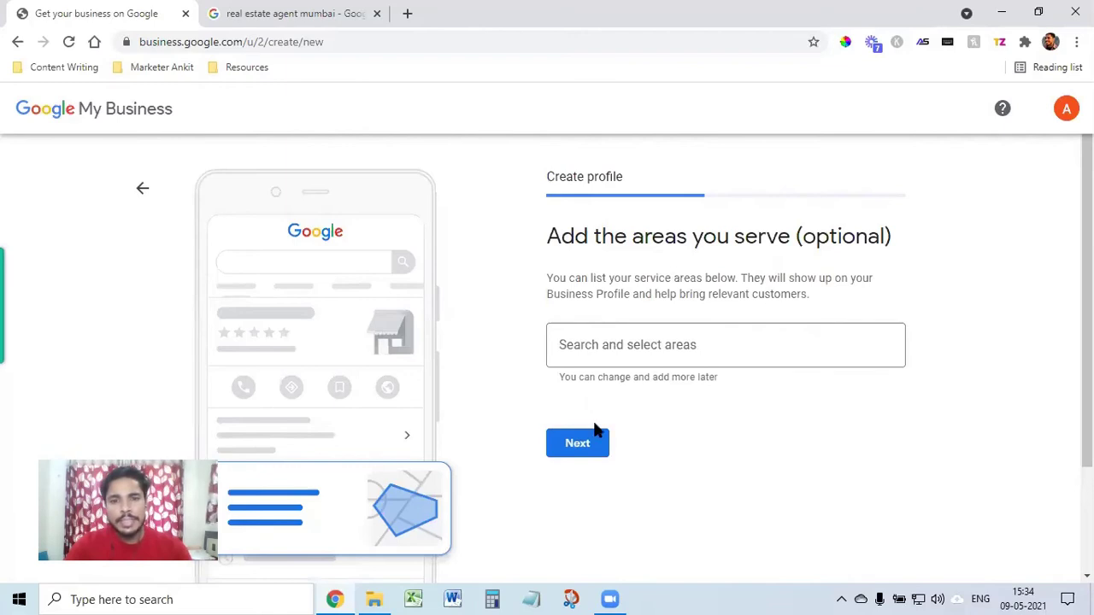
pyautogui.click(644, 357)
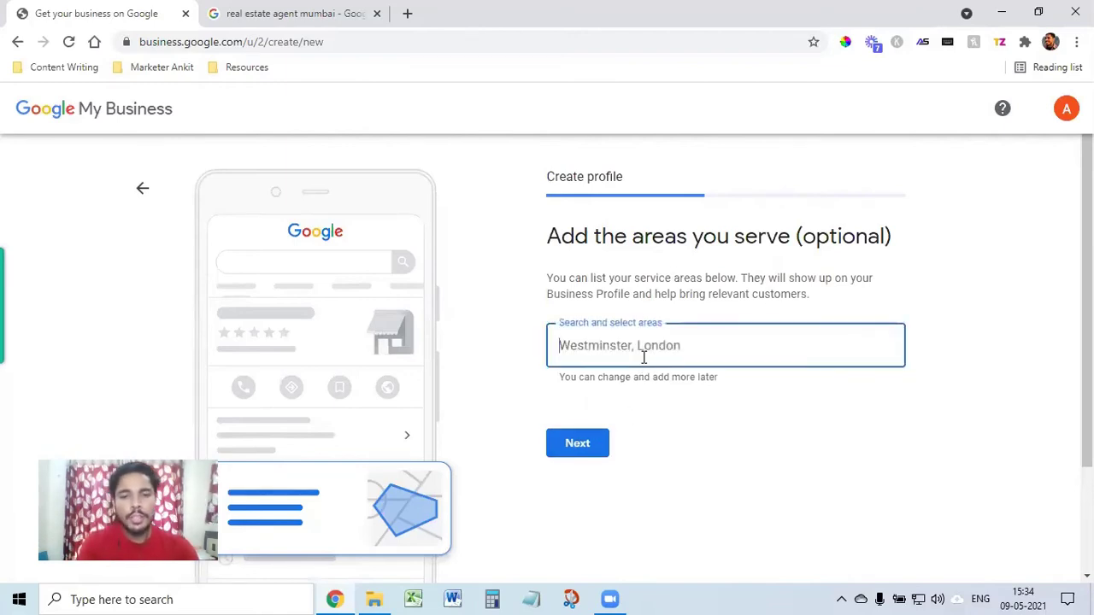
pyautogui.write('Mumbai')
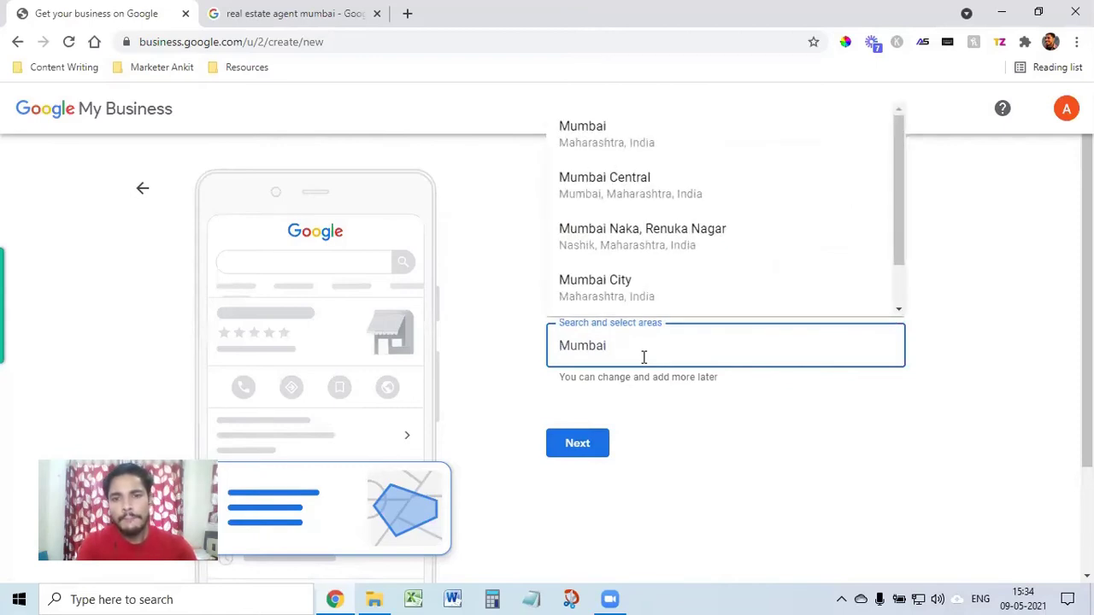
pyautogui.click(672, 139)
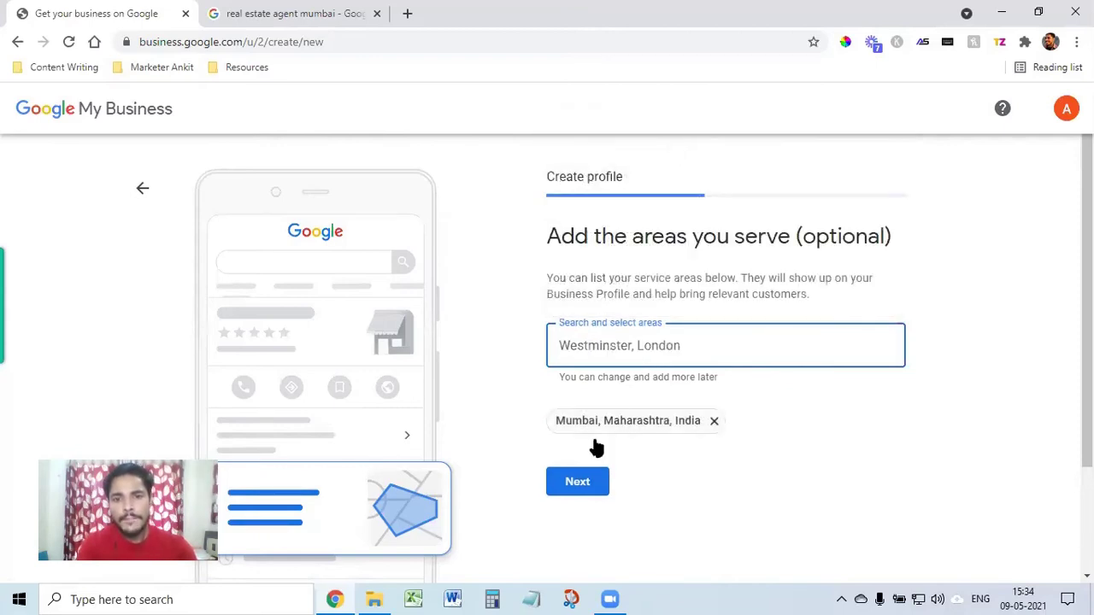
pyautogui.click(574, 482)
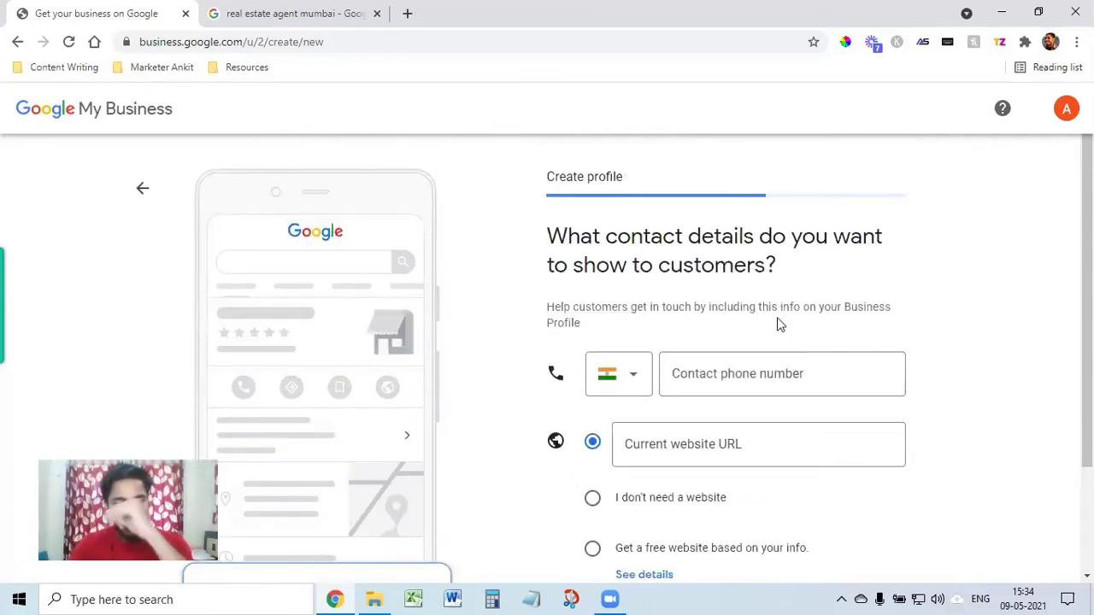
# Step: Enter the contact phone number, choose 'I don't need a website', and opt in to updates
pyautogui.scroll(-1, 748, 374)
pyautogui.click(728, 298)
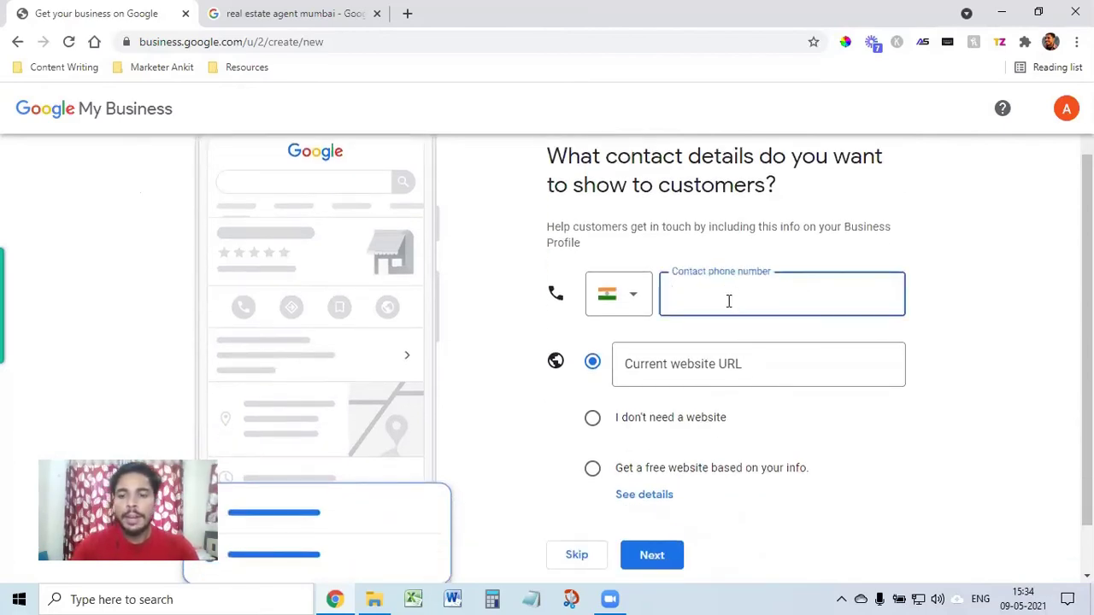
pyautogui.click(706, 371)
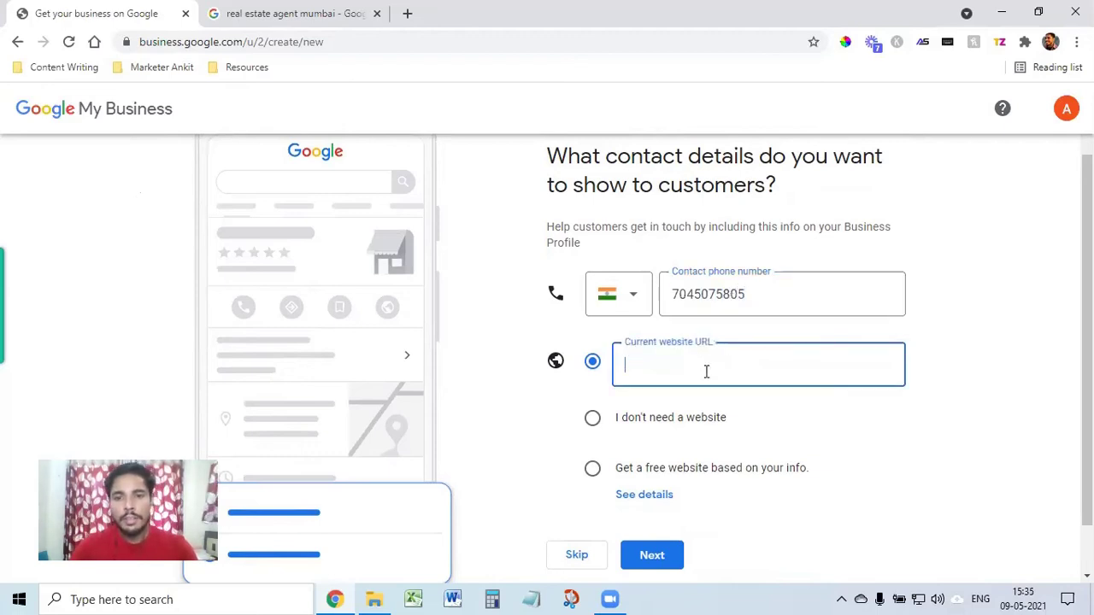
pyautogui.write('marketerankit.com')
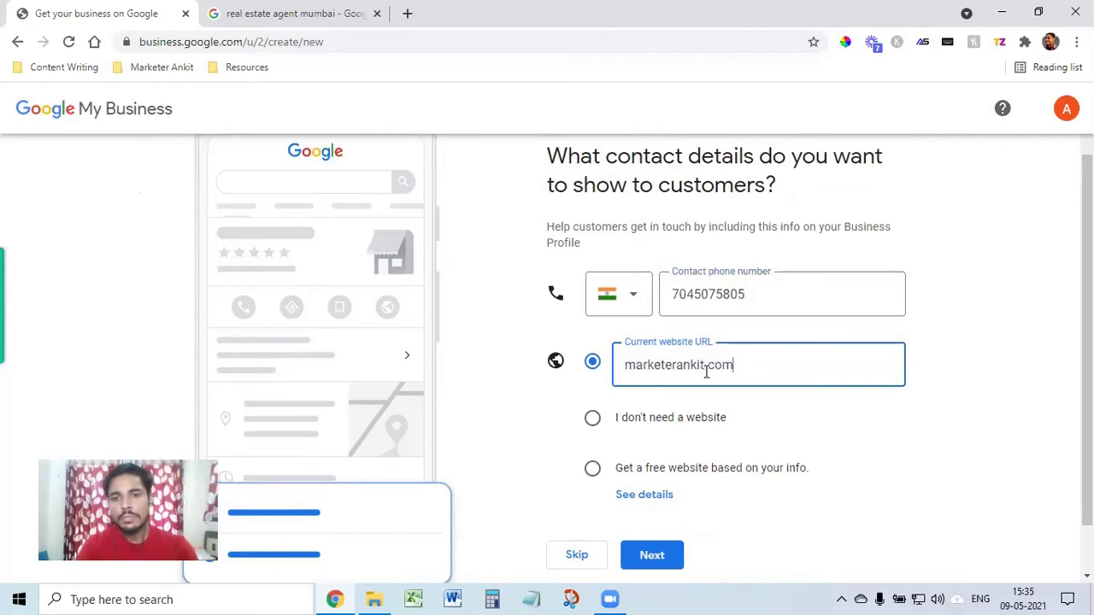
pyautogui.click(593, 424)
pyautogui.scroll(-1, 729, 433)
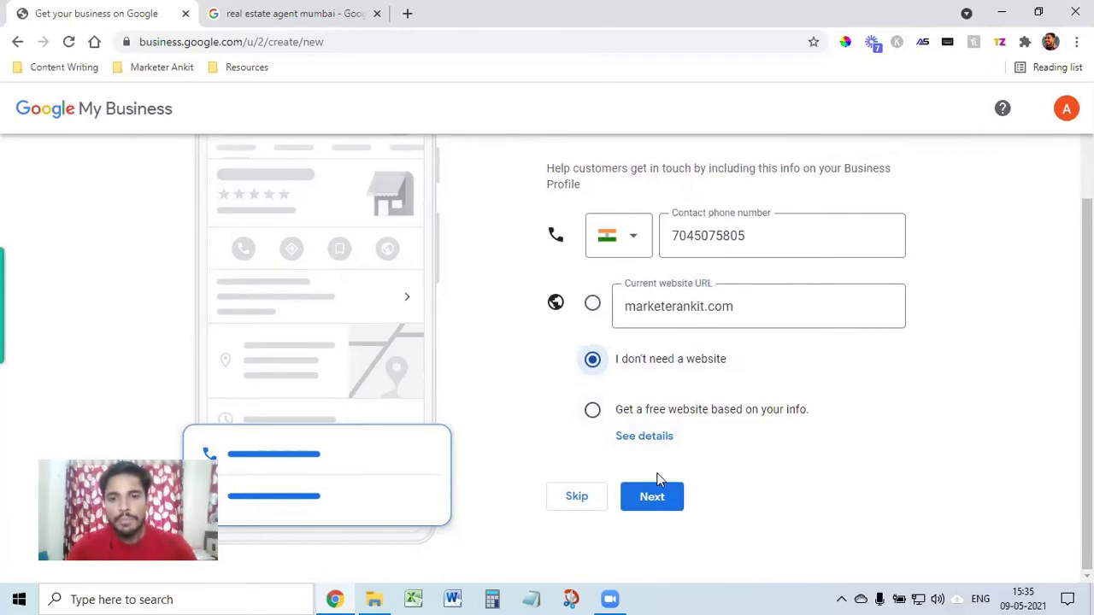
pyautogui.click(655, 505)
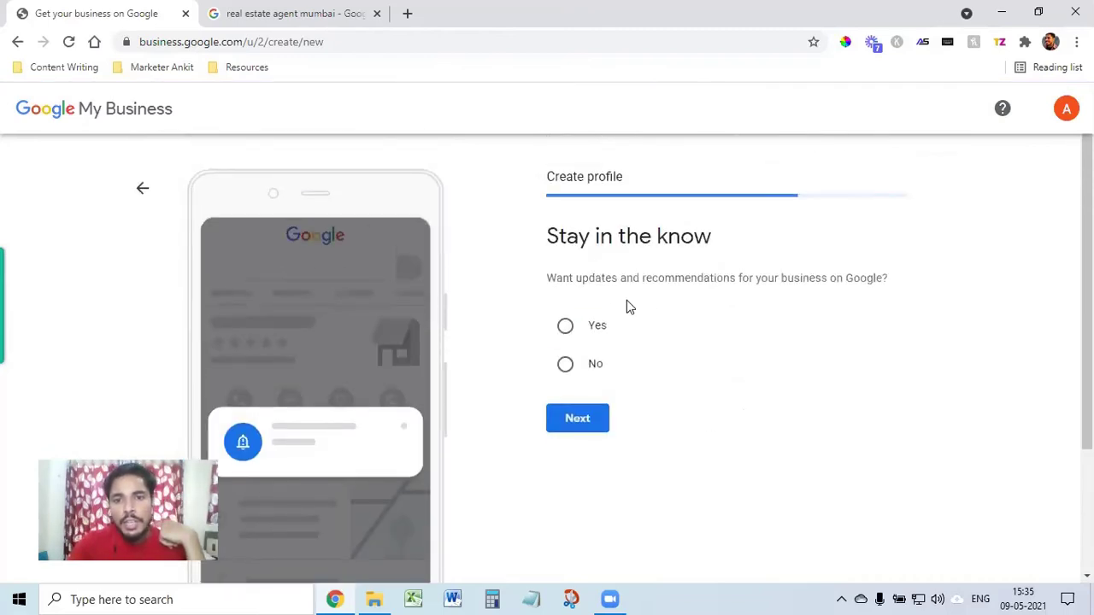
pyautogui.click(566, 326)
# Step: Enter the contact name and request a verification postcard to the business address
pyautogui.click(582, 422)
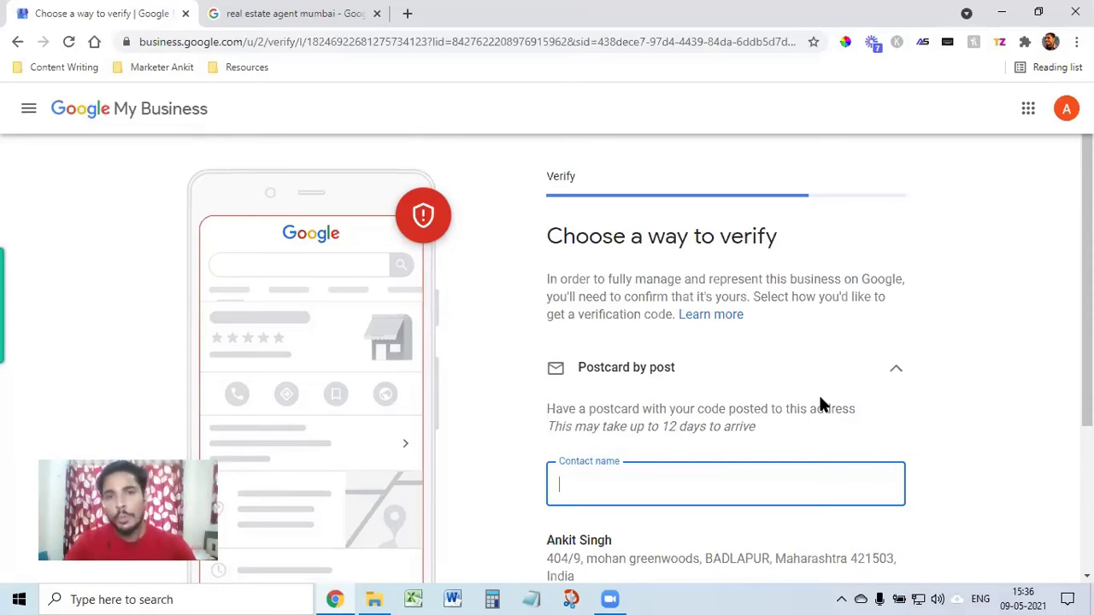
pyautogui.scroll(-1, 857, 464)
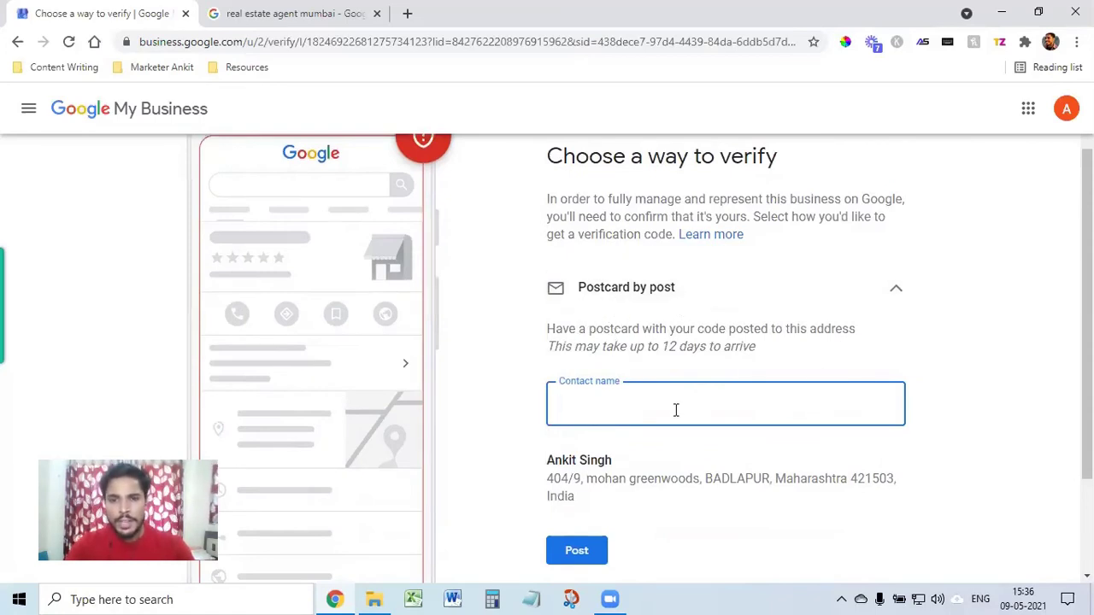
pyautogui.scroll(-2, 626, 366)
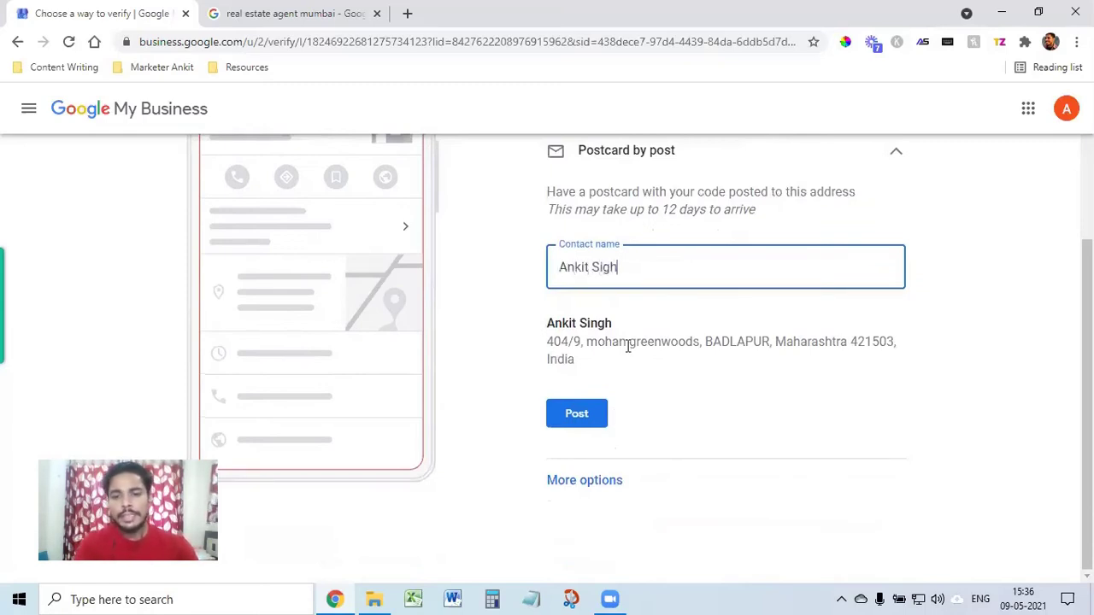
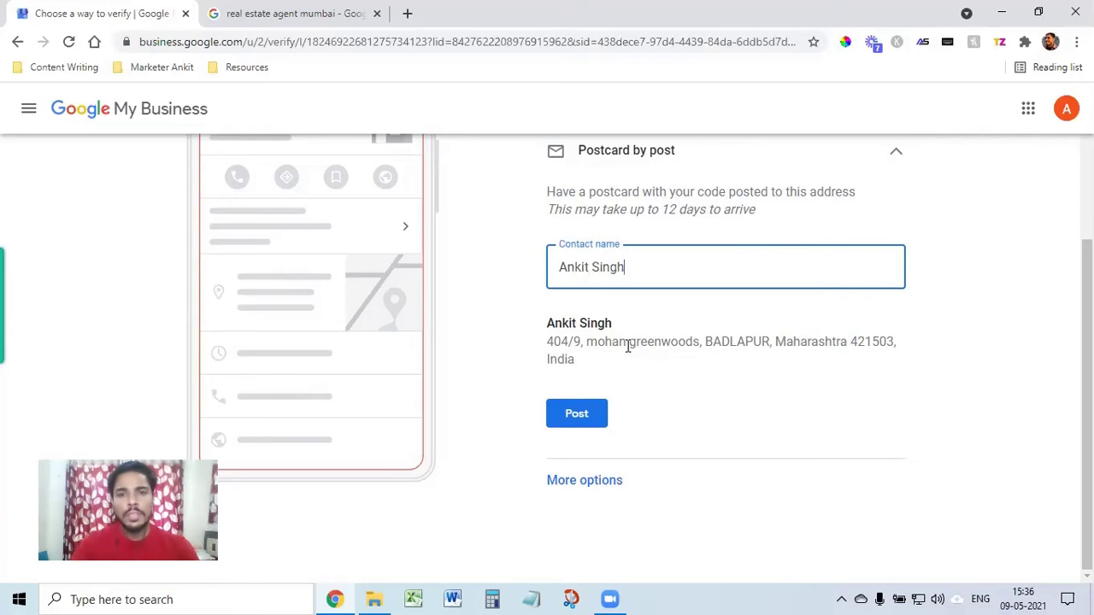
pyautogui.click(572, 414)
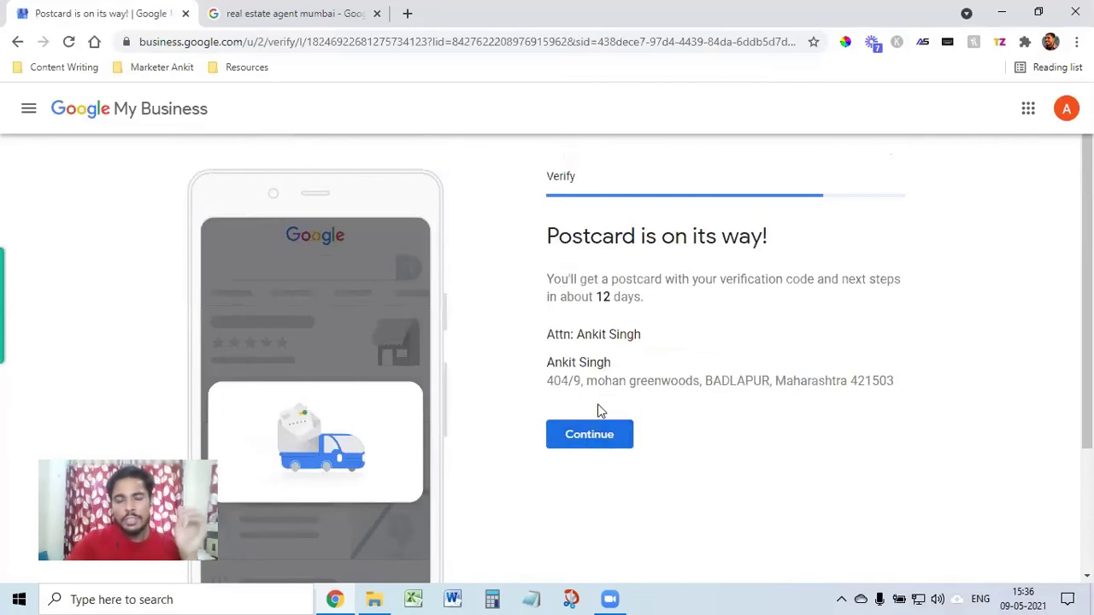
# Step: Skip the services step after trying and clearing a custom 'real estate broker' service
pyautogui.click(598, 440)
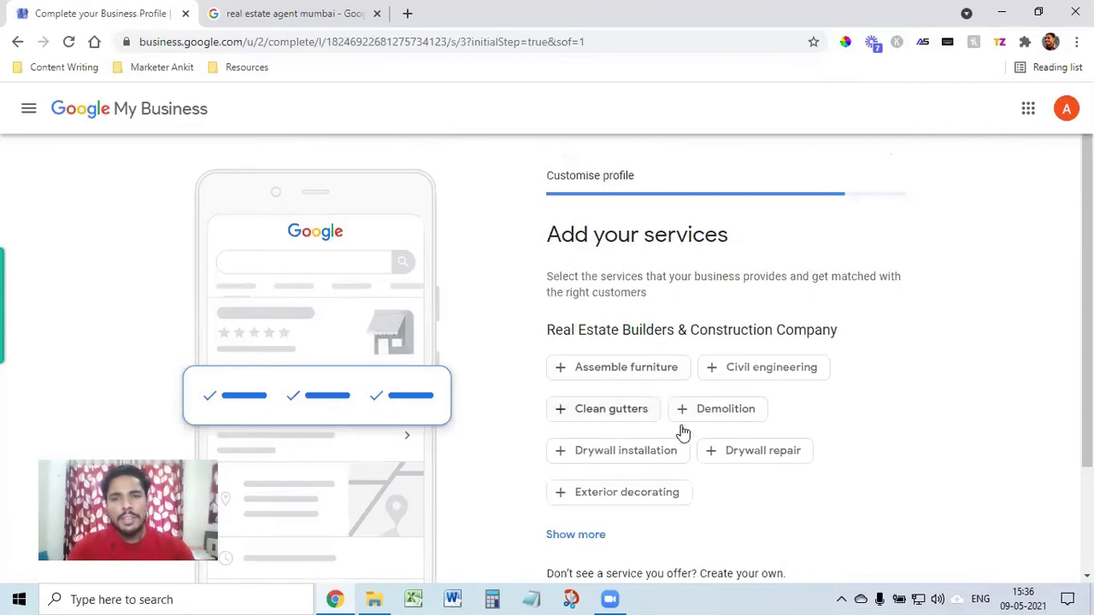
pyautogui.scroll(-2, 680, 496)
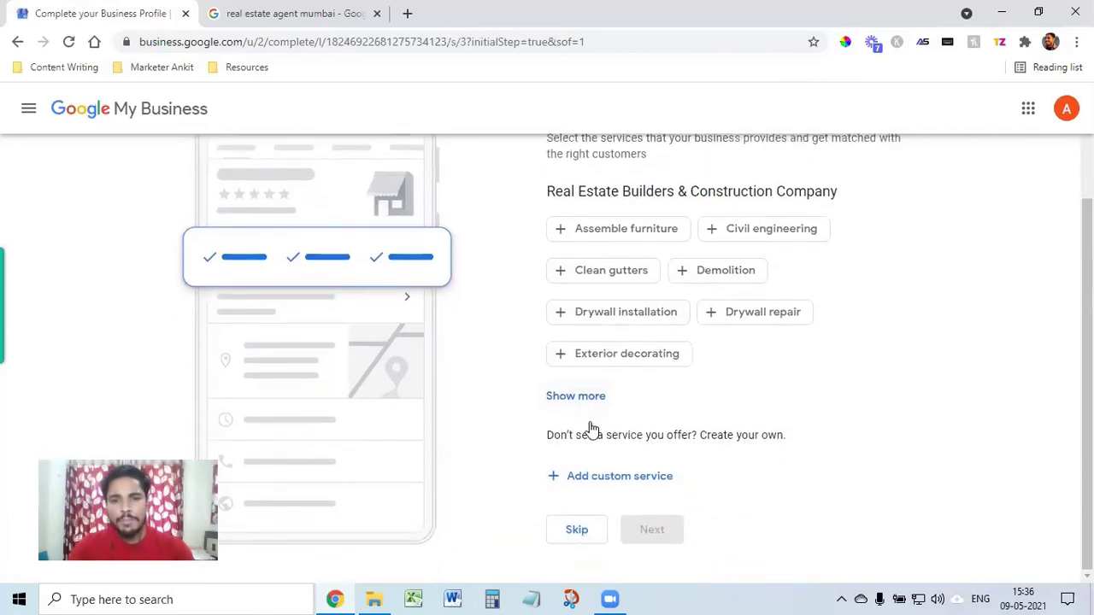
pyautogui.click(577, 400)
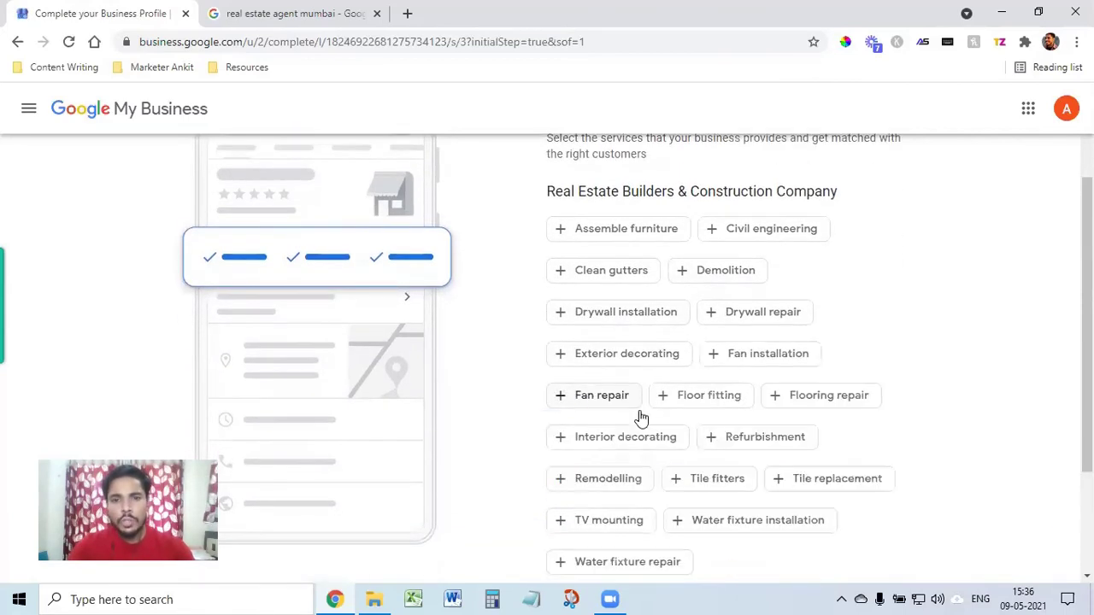
pyautogui.scroll(-2, 715, 475)
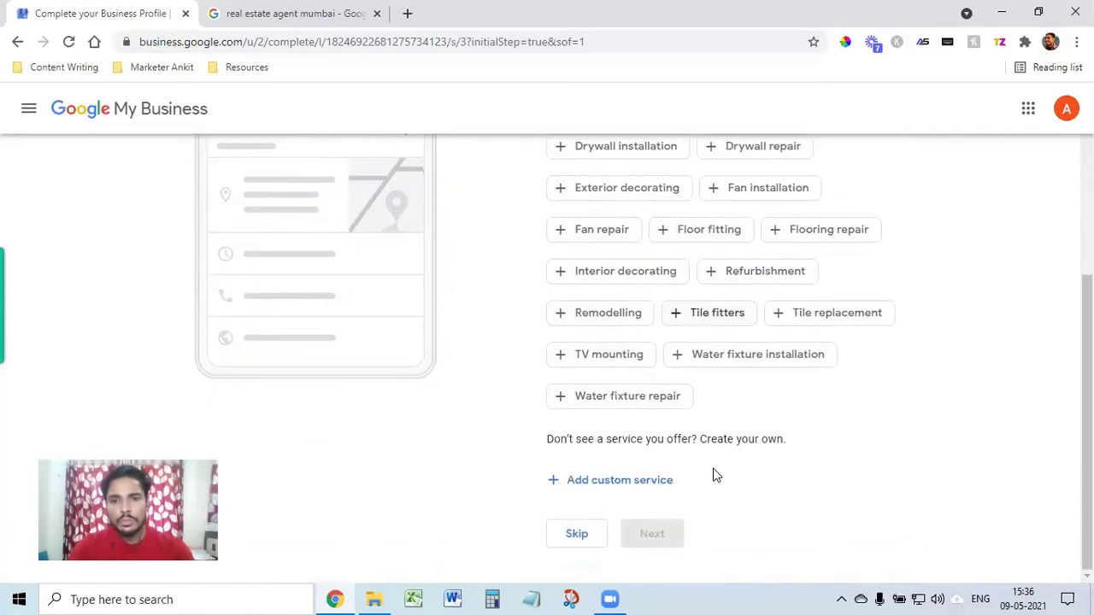
pyautogui.click(606, 484)
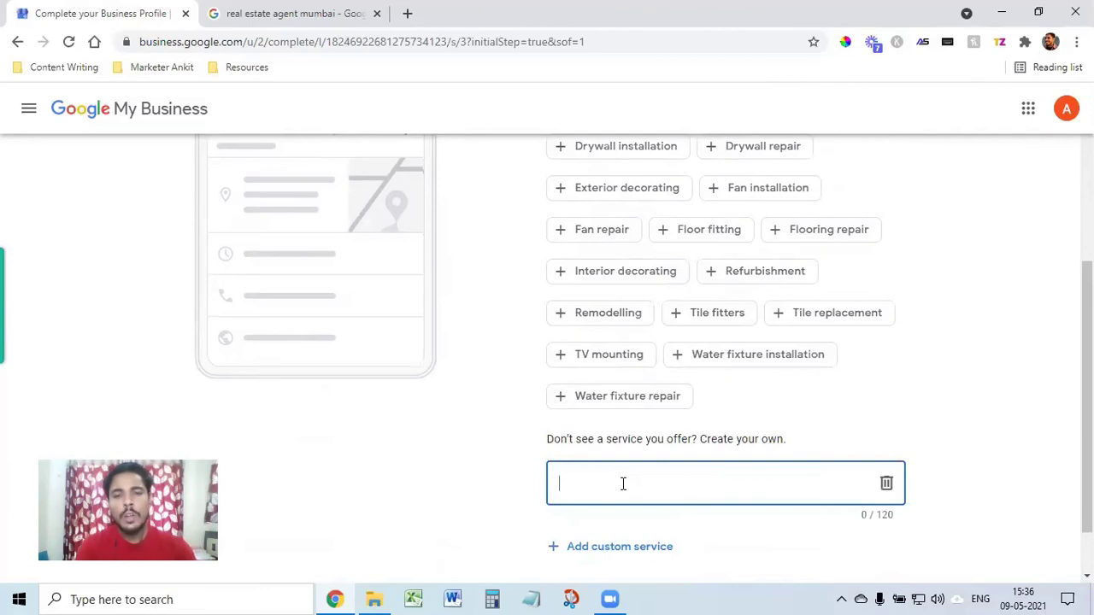
pyautogui.write('real esta')
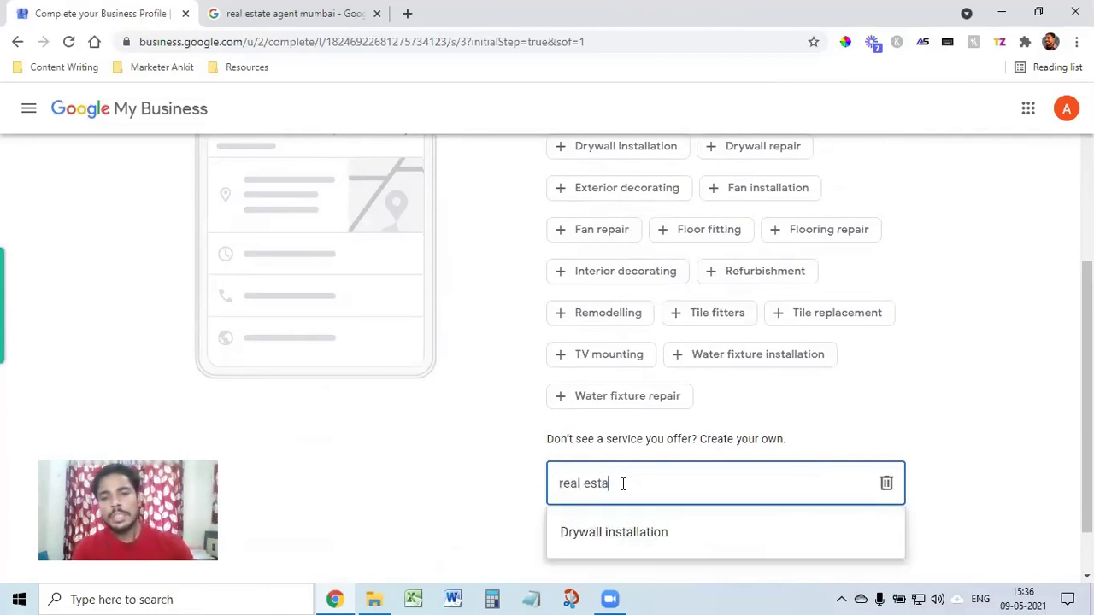
pyautogui.write('te broker')
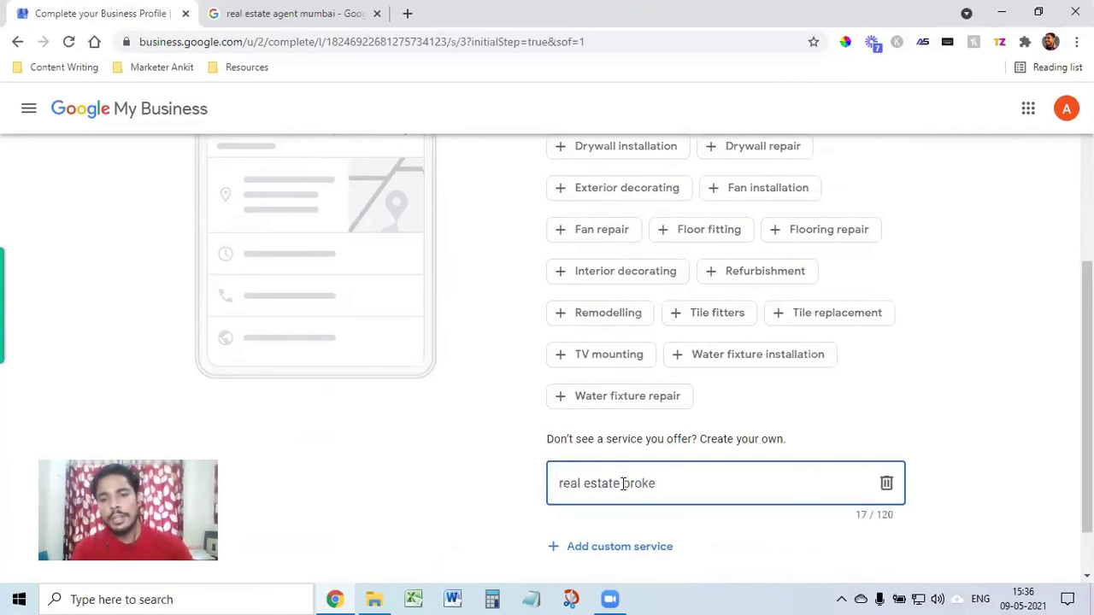
pyautogui.press('BackSpace')
pyautogui.press('BackSpace')
pyautogui.press('BackSpace')
pyautogui.press('BackSpace')
pyautogui.press('BackSpace')
pyautogui.press('BackSpace')
pyautogui.press('BackSpace')
pyautogui.press('BackSpace')
pyautogui.press('BackSpace')
pyautogui.press('BackSpace')
pyautogui.press('BackSpace')
pyautogui.press('BackSpace')
pyautogui.press('BackSpace')
pyautogui.press('BackSpace')
pyautogui.press('BackSpace')
pyautogui.press('BackSpace')
pyautogui.press('BackSpace')
pyautogui.click(982, 435)
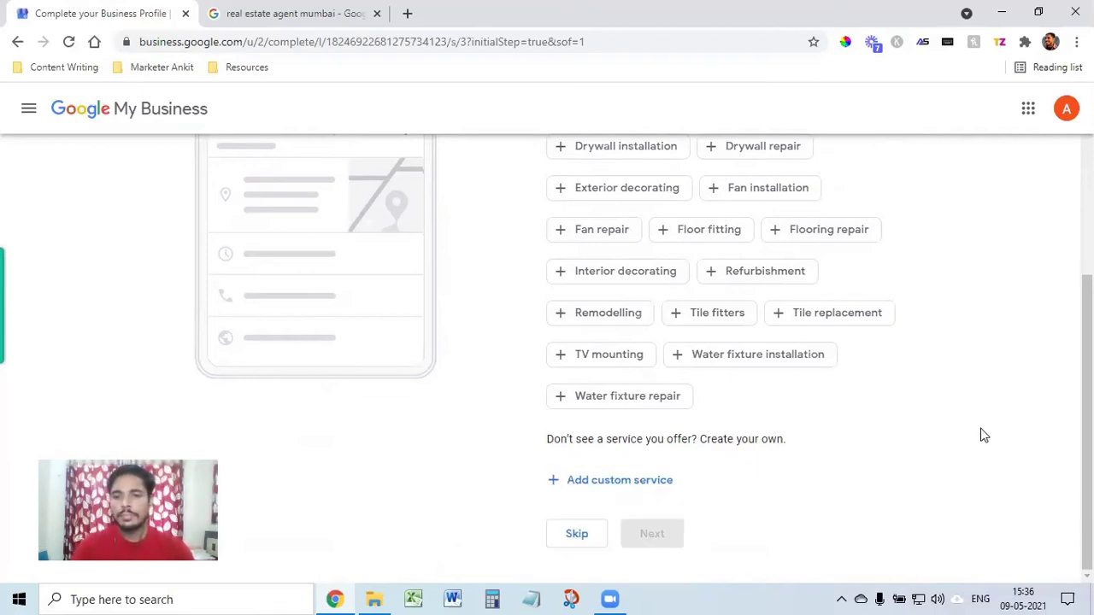
pyautogui.click(577, 534)
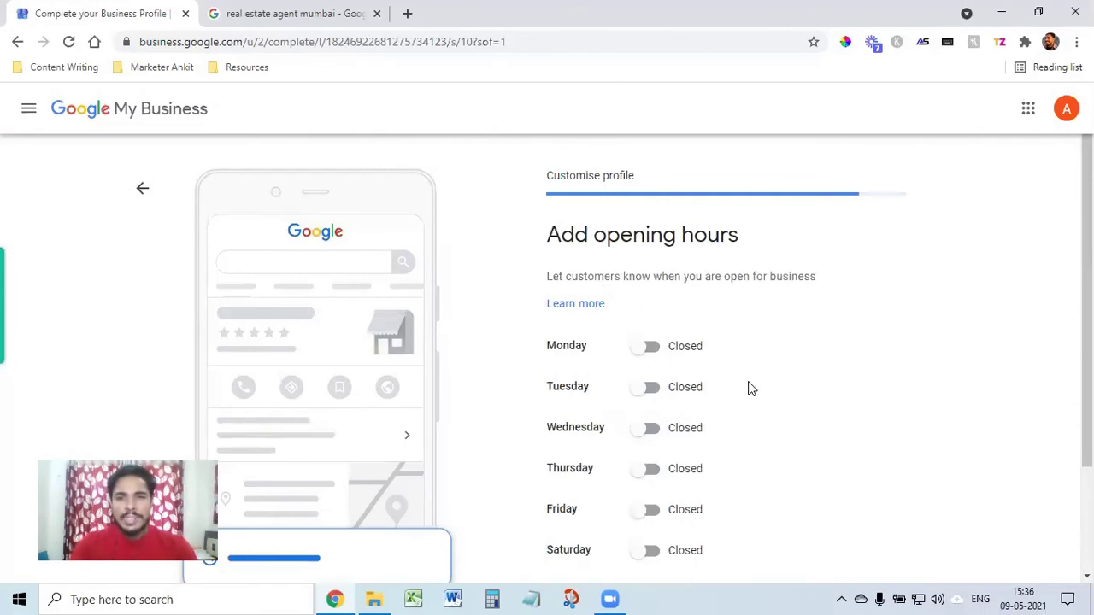
# Step: Skip opening hours and continue with Accept Messages left on
pyautogui.scroll(-1, 749, 386)
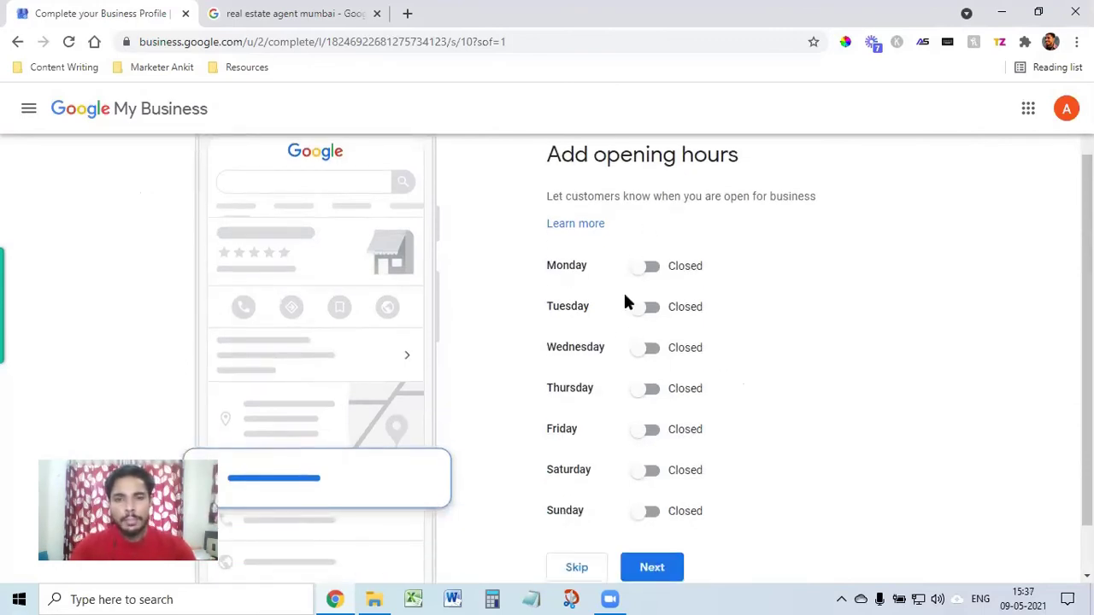
pyautogui.scroll(-1, 647, 513)
pyautogui.click(578, 508)
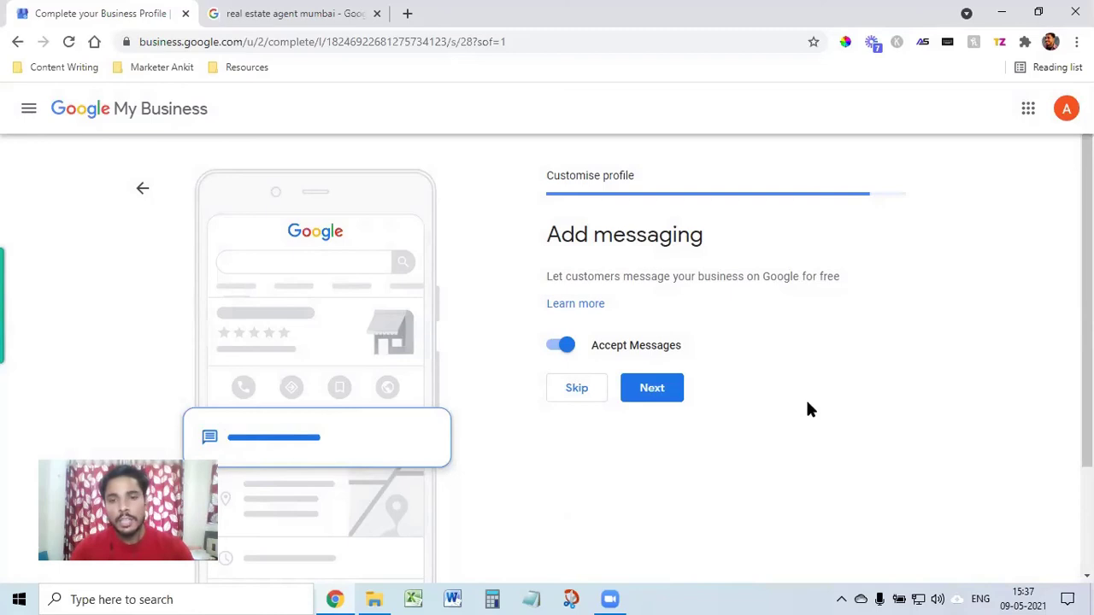
pyautogui.click(652, 391)
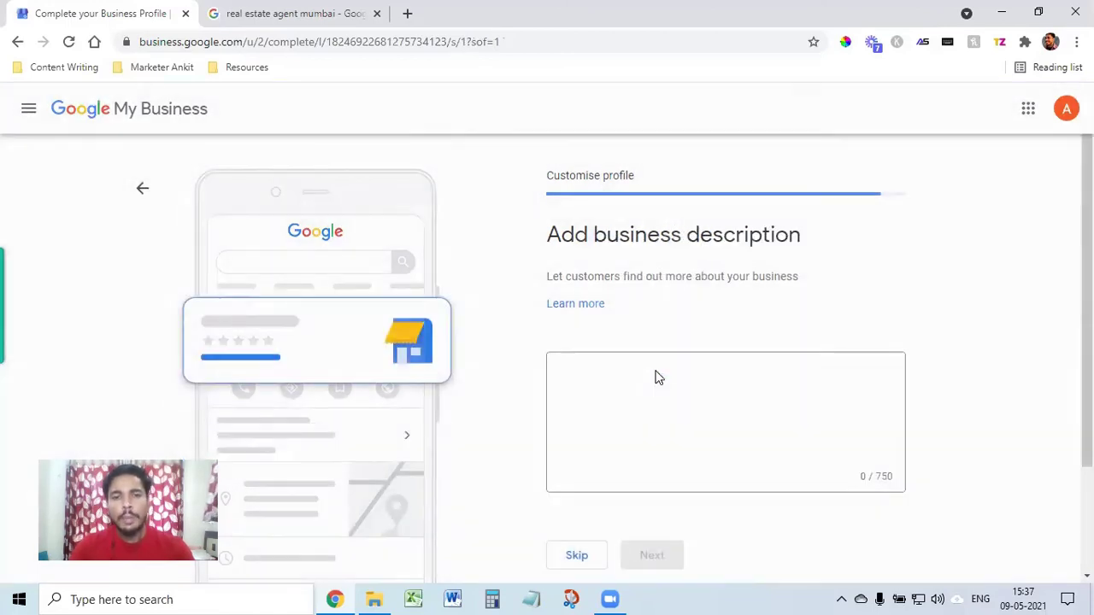
# Step: Enter the business description 'I am a real estate broker in badlapur.' and continue
pyautogui.click(667, 390)
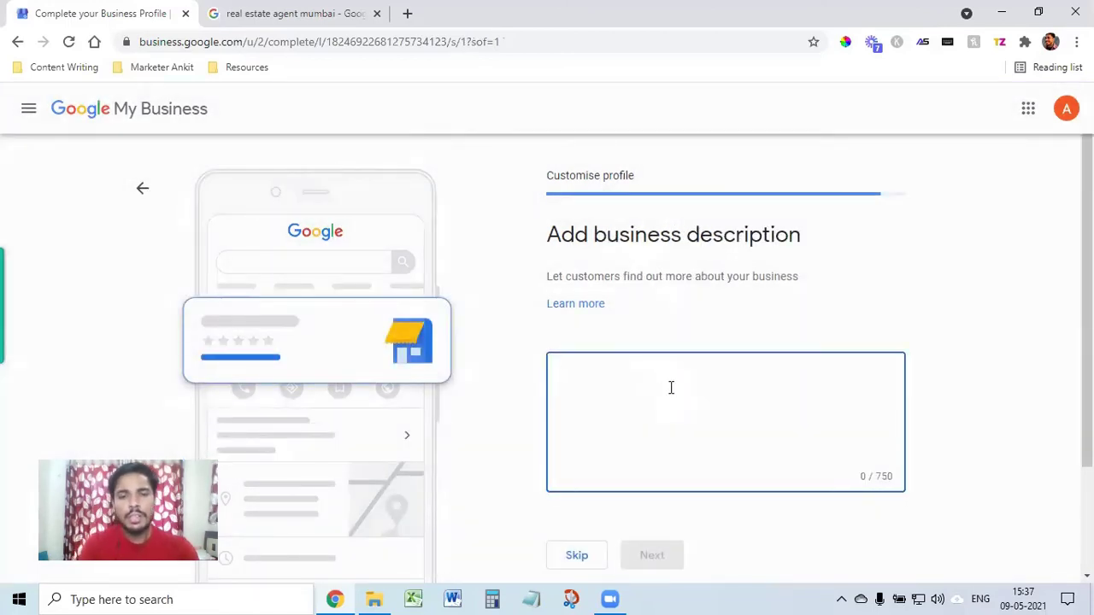
pyautogui.write('I am a real es')
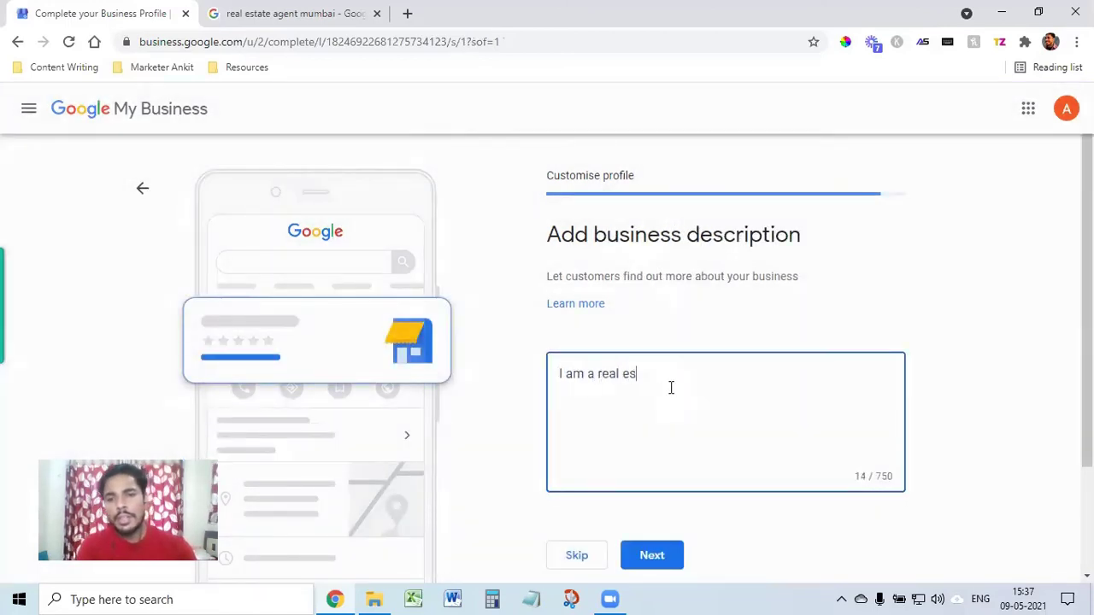
pyautogui.write('tate broker i')
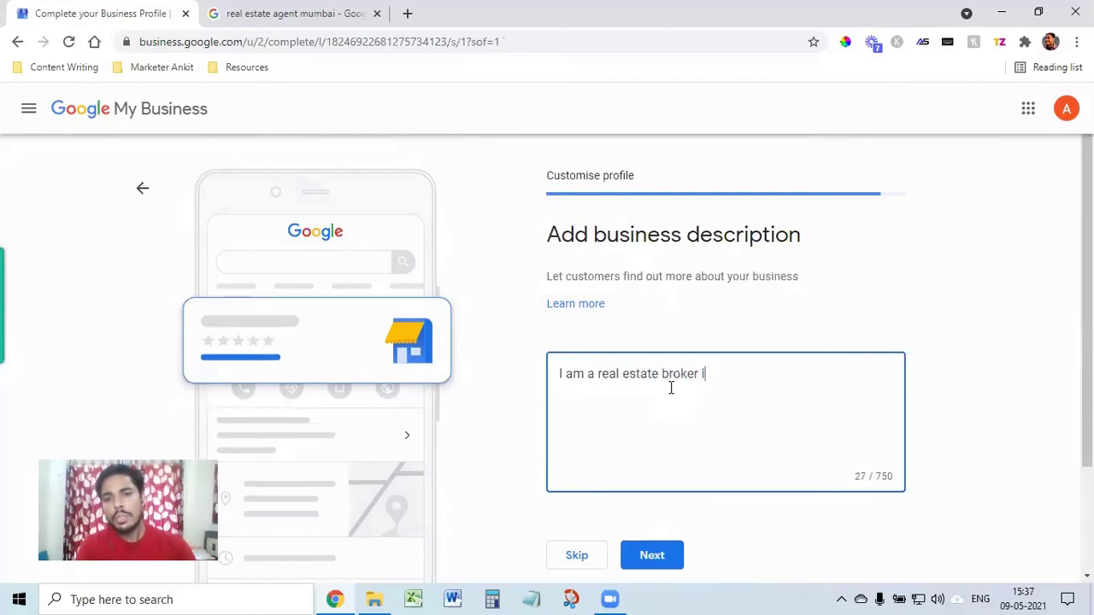
pyautogui.write('n badlapur.')
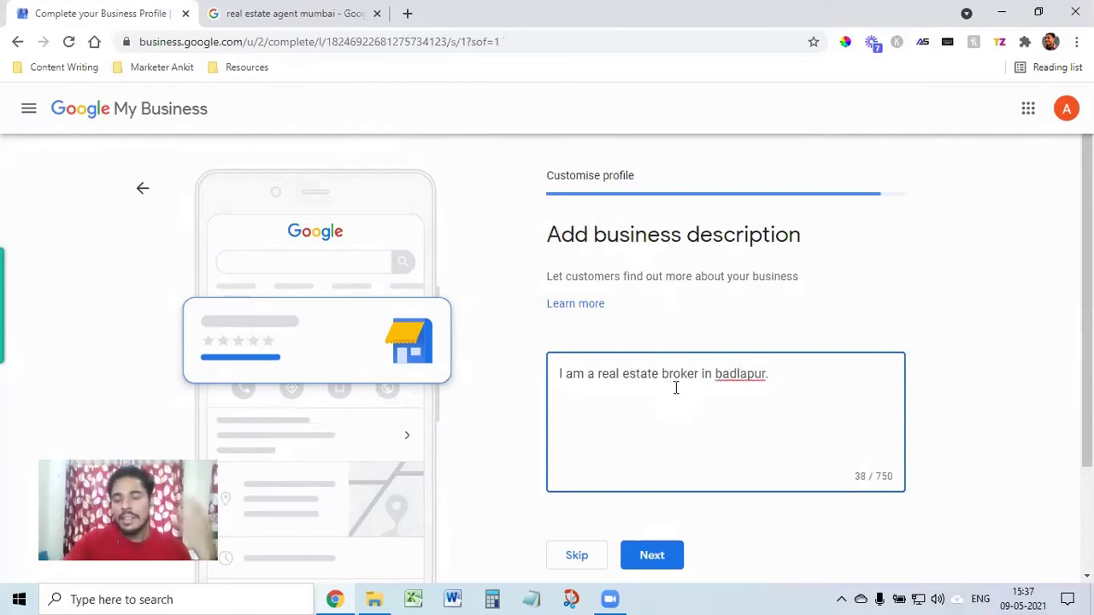
pyautogui.click(646, 557)
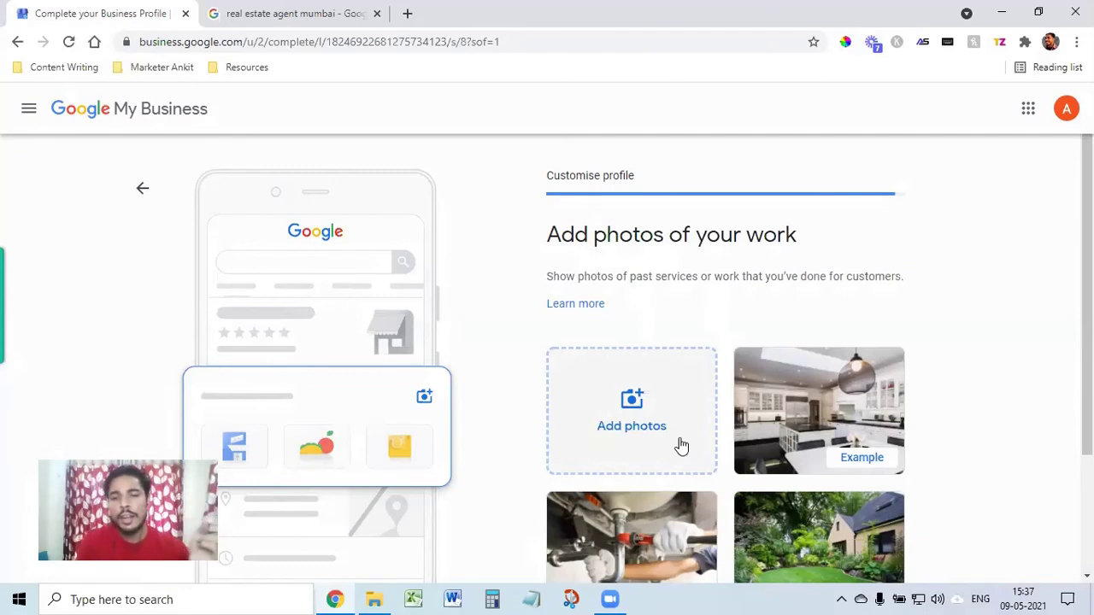
# Step: Skip adding photos of work and continue from the almost-ready screen to the dashboard
pyautogui.scroll(-2, 681, 445)
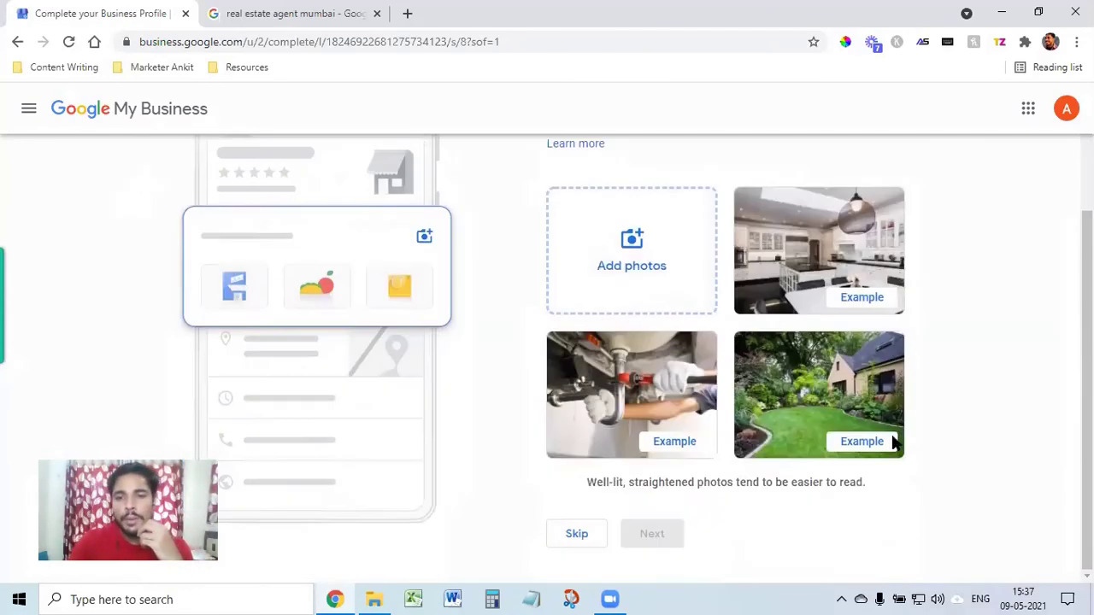
pyautogui.click(577, 535)
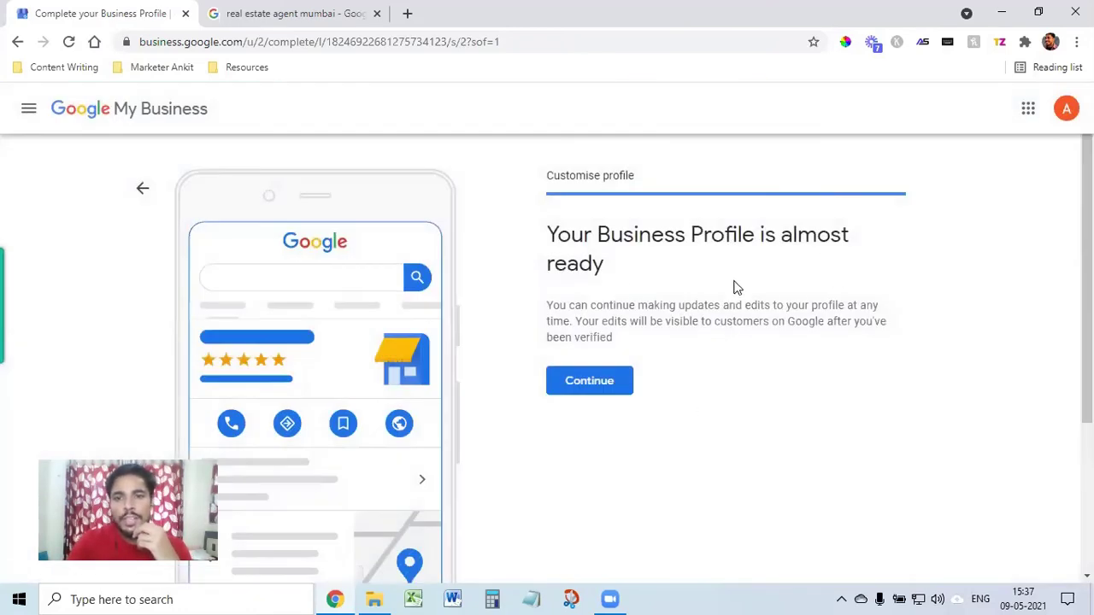
pyautogui.click(599, 387)
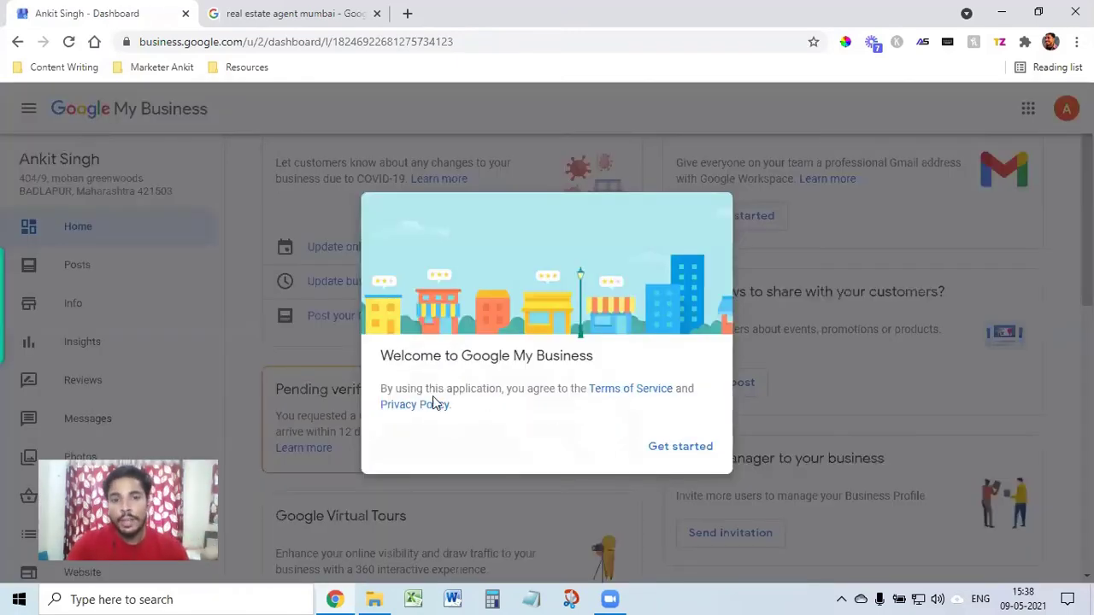
# Step: Dismiss the welcome message and review the dashboard cards showing the 65% complete profile
pyautogui.click(682, 451)
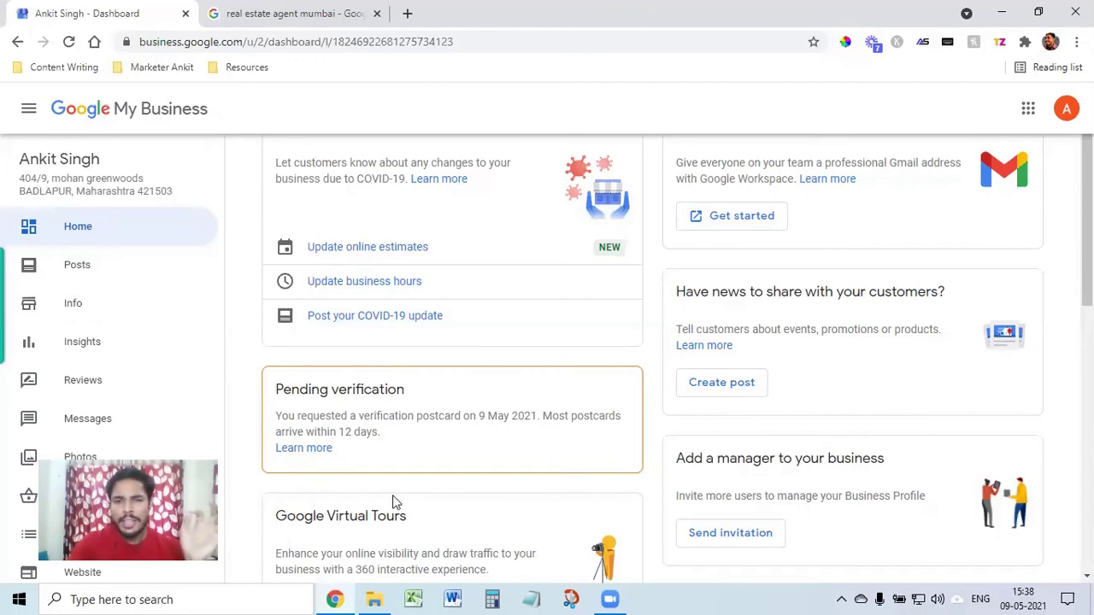
pyautogui.scroll(-5, 555, 502)
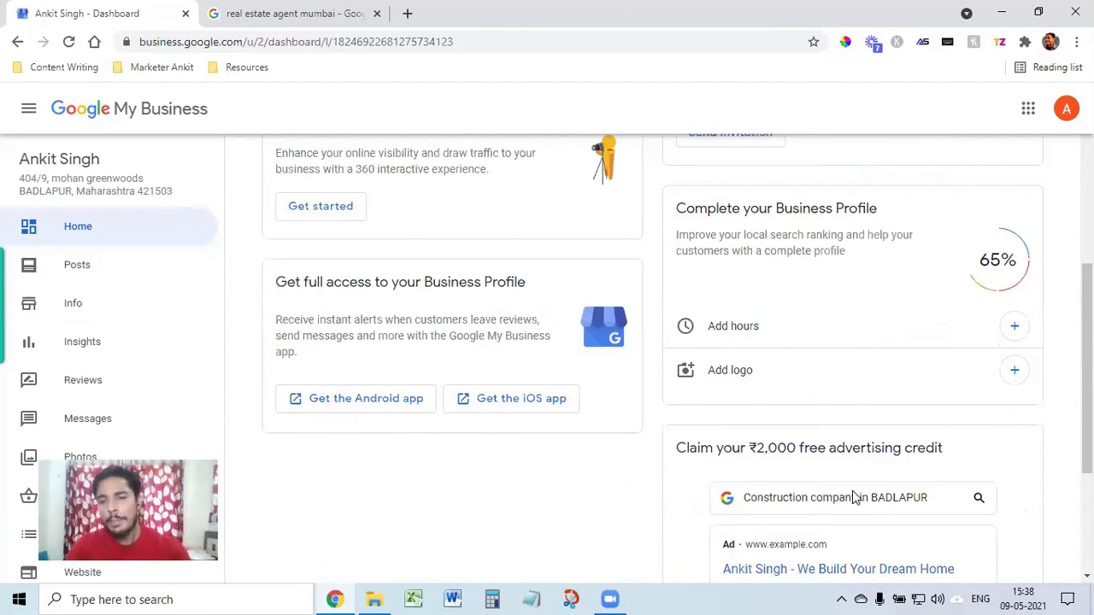
pyautogui.scroll(-3, 855, 501)
pyautogui.scroll(2, 851, 505)
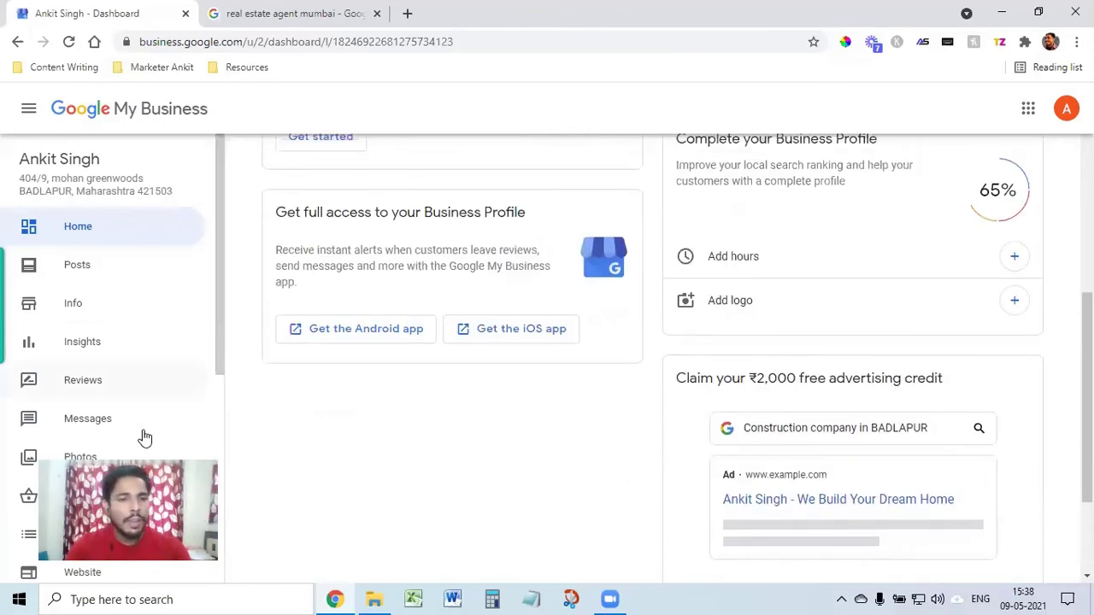
pyautogui.scroll(-5, 78, 525)
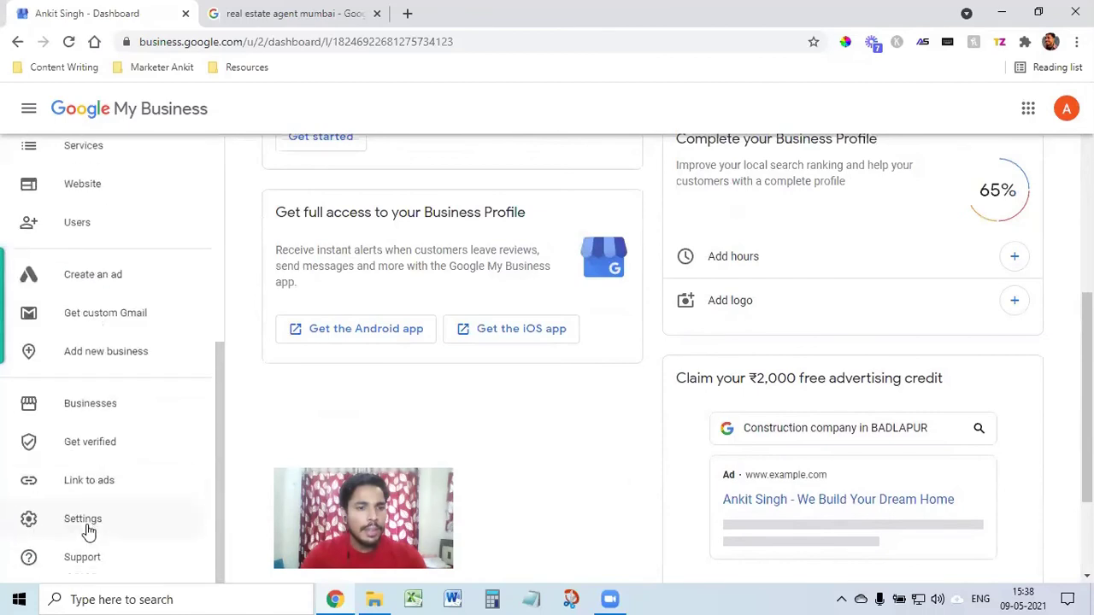
# Step: Open Get verified to the 5-digit postcard code entry, then expand the profile sections menu
pyautogui.click(92, 444)
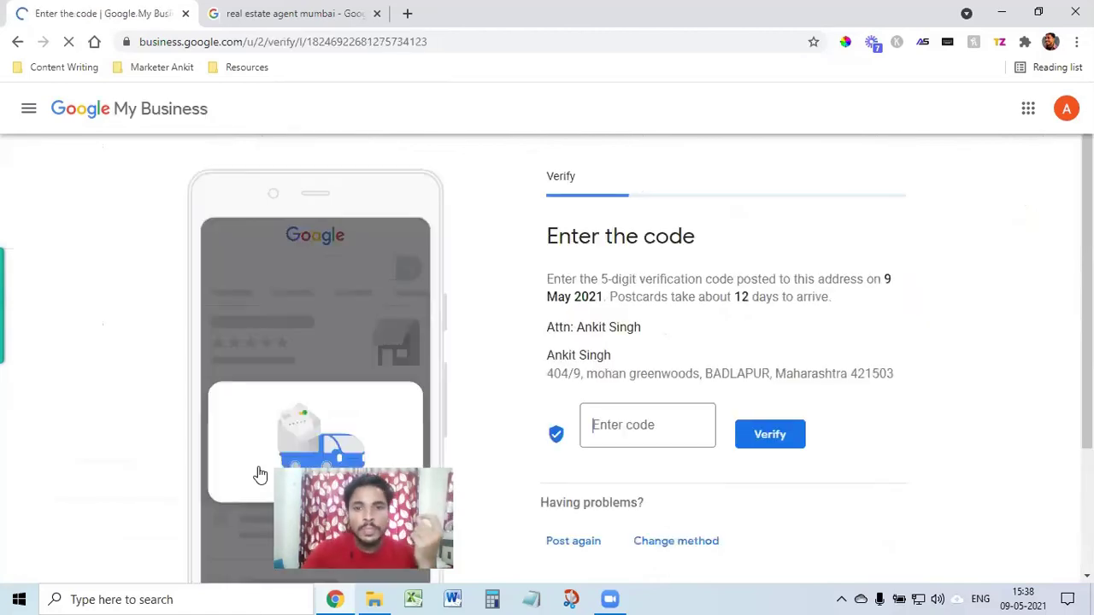
pyautogui.click(642, 417)
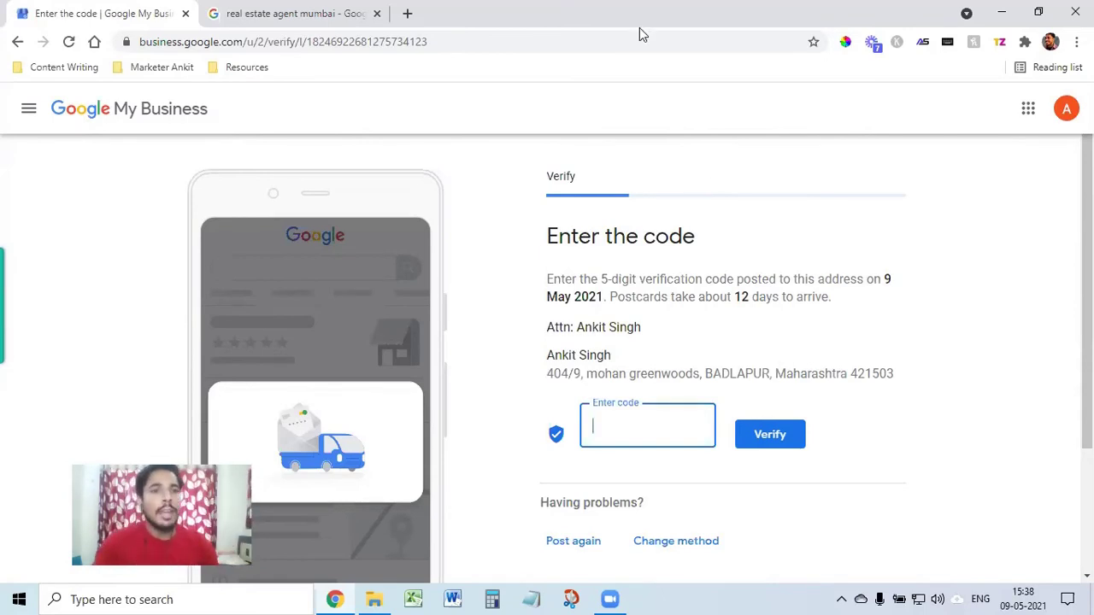
pyautogui.click(29, 107)
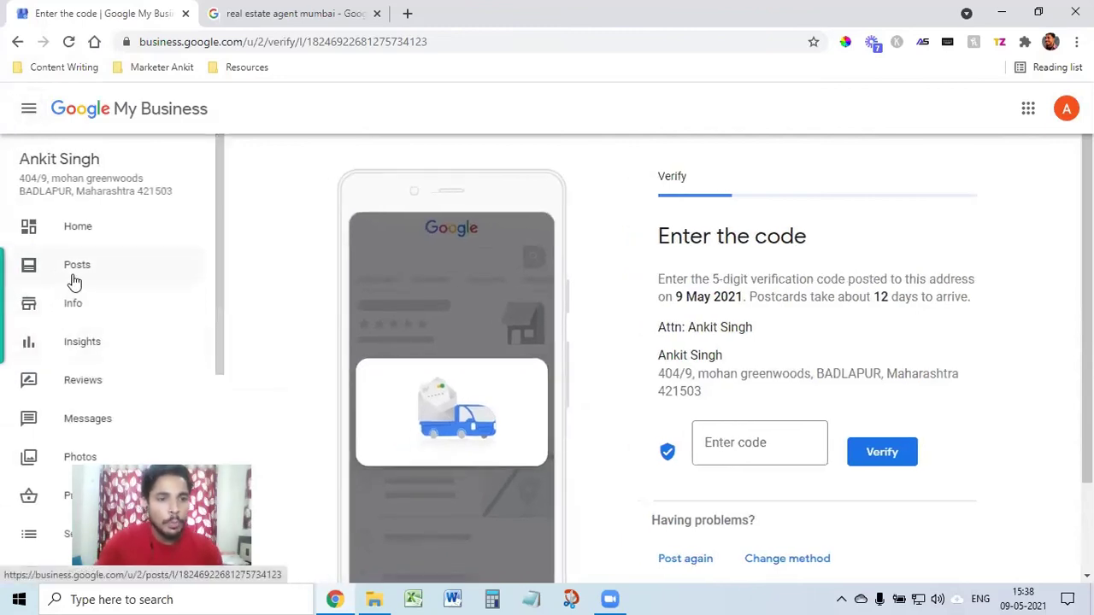
# Step: View the Photos section, dismiss its posting tip, and move on to Posts
pyautogui.click(73, 466)
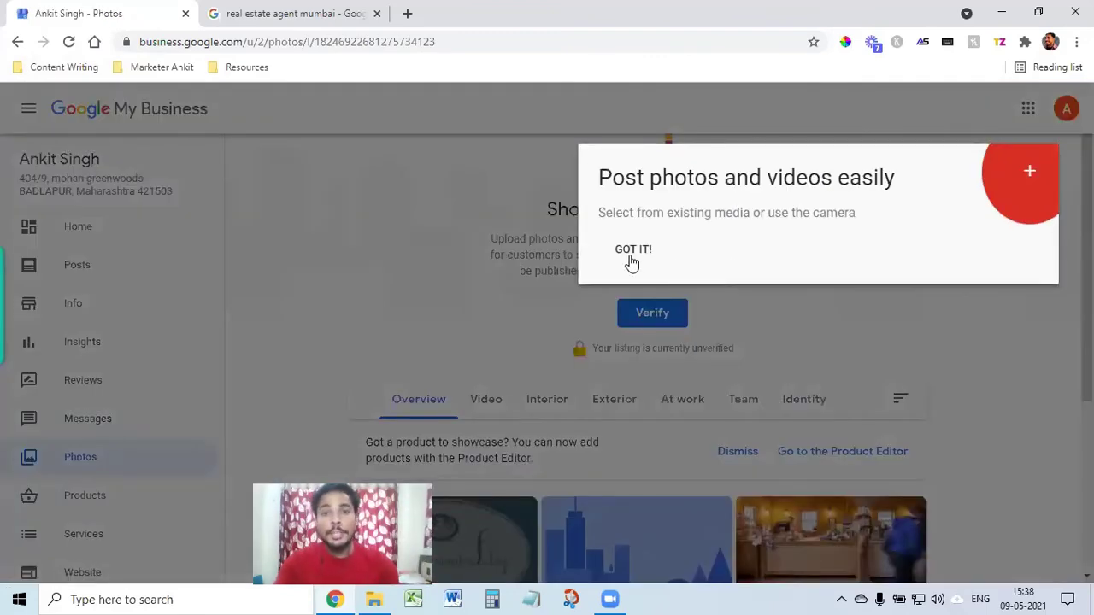
pyautogui.click(630, 253)
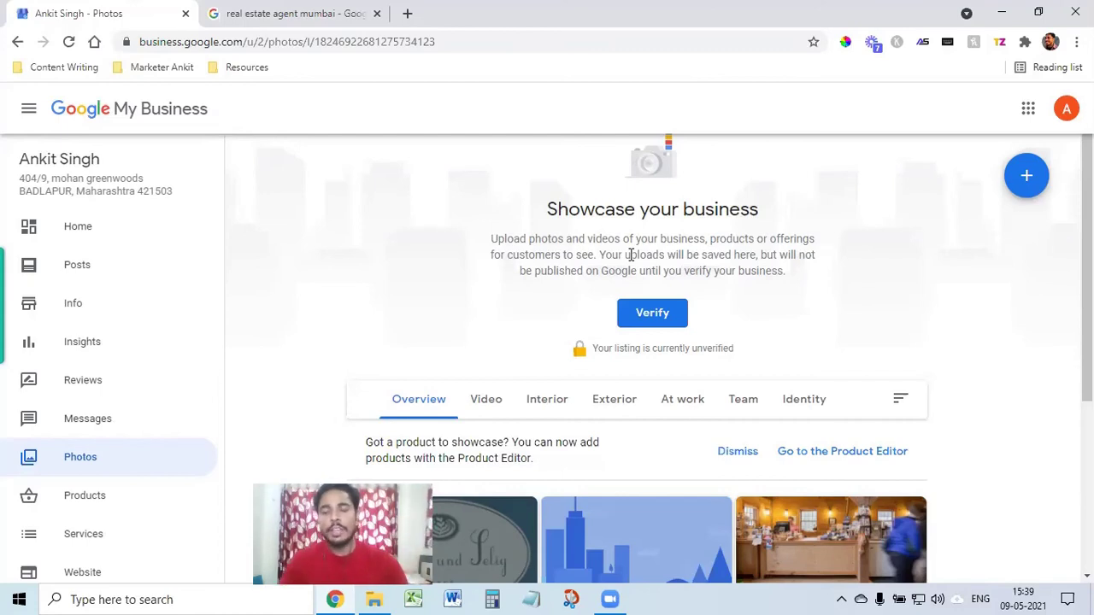
pyautogui.click(90, 270)
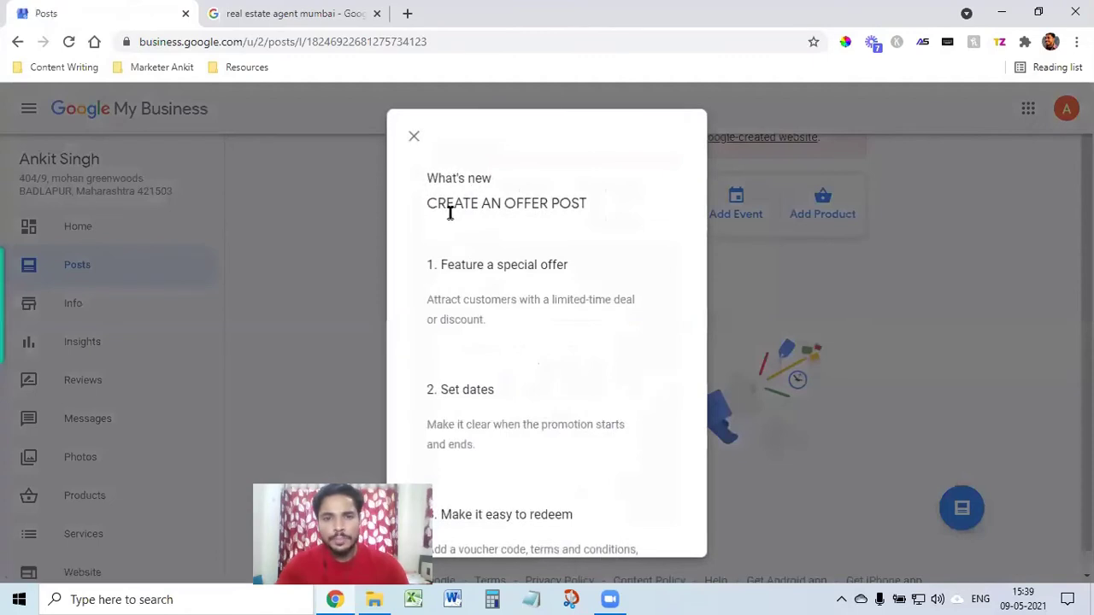
# Step: Close the offer post tip and open the Reviews section
pyautogui.click(414, 140)
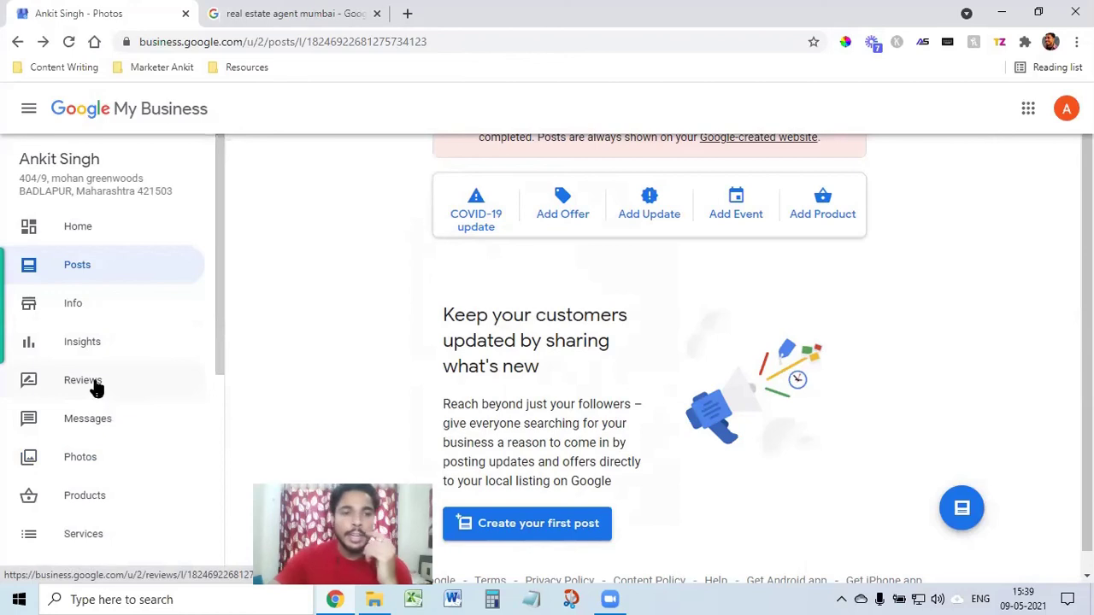
pyautogui.click(93, 389)
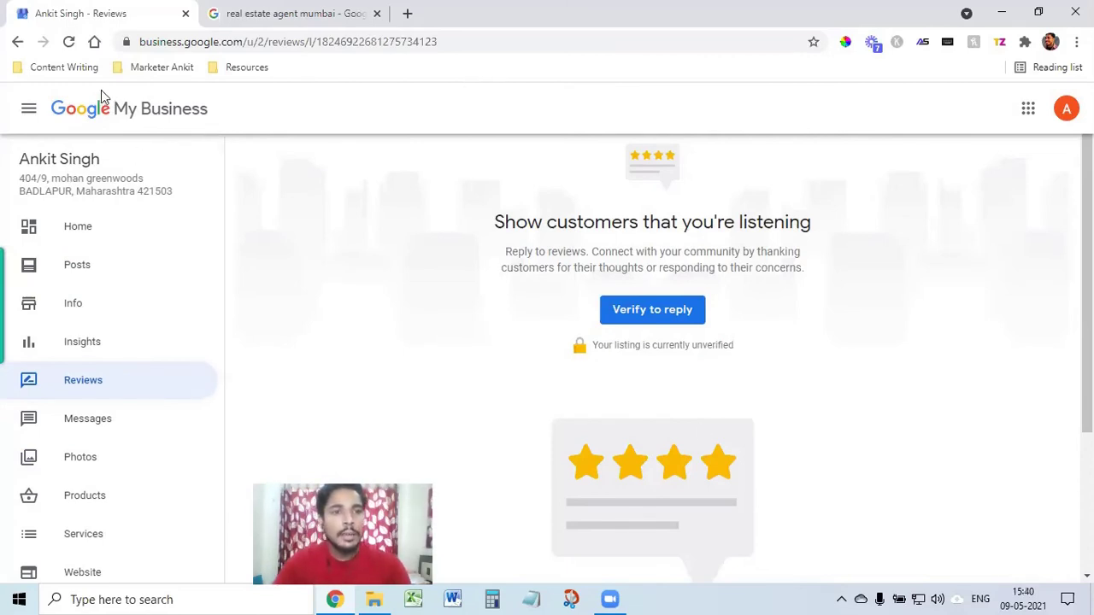
# Step: Open a copy of the Reviews page in a new browser tab
pyautogui.click(241, 42)
pyautogui.hotkey('ctrl', 'c')
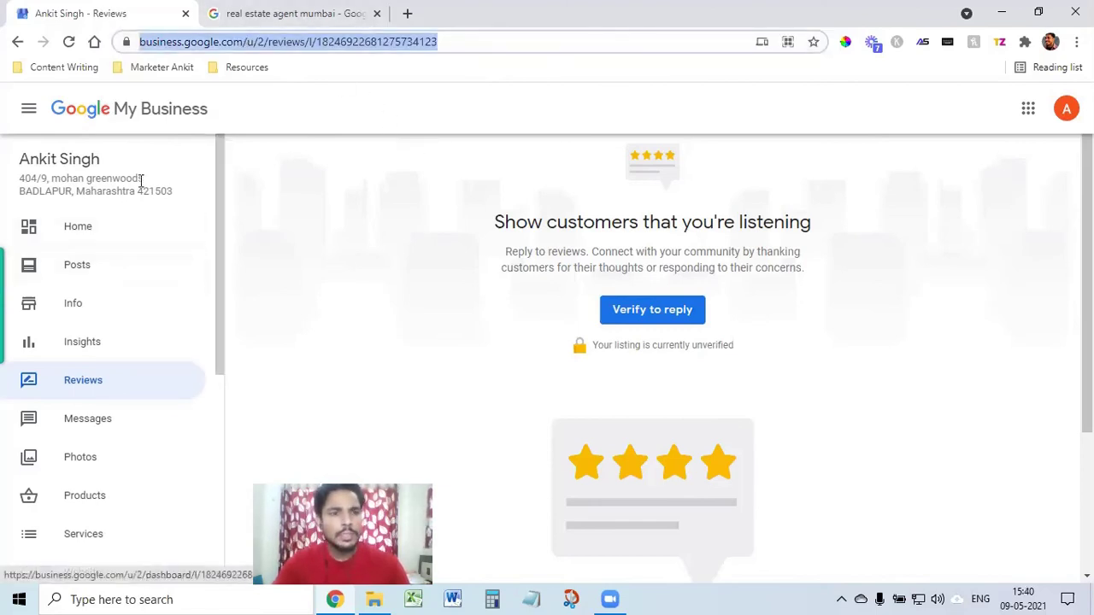
pyautogui.click(408, 18)
pyautogui.click(406, 39)
pyautogui.hotkey('ctrl', 'v')
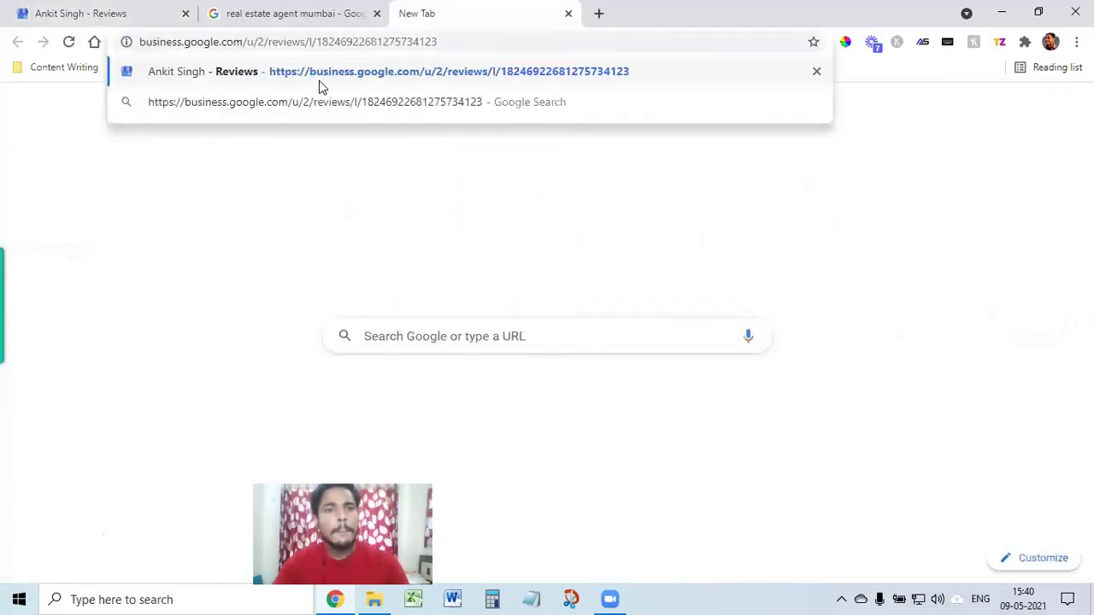
pyautogui.click(319, 80)
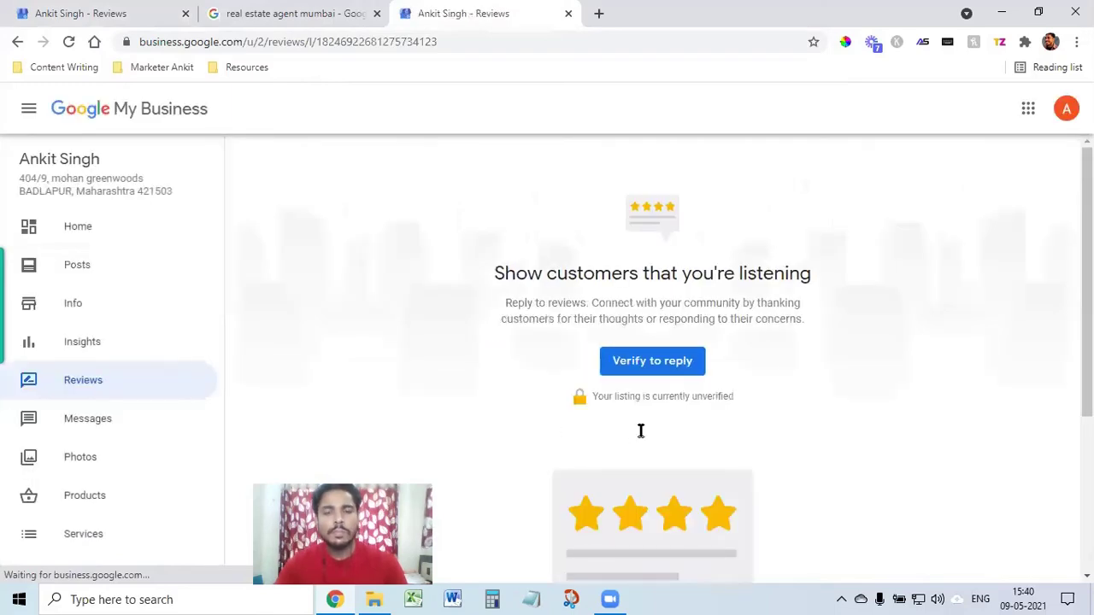
# Step: Return to the dashboard home, copy its address, and open a new incognito window
pyautogui.scroll(-3, 676, 433)
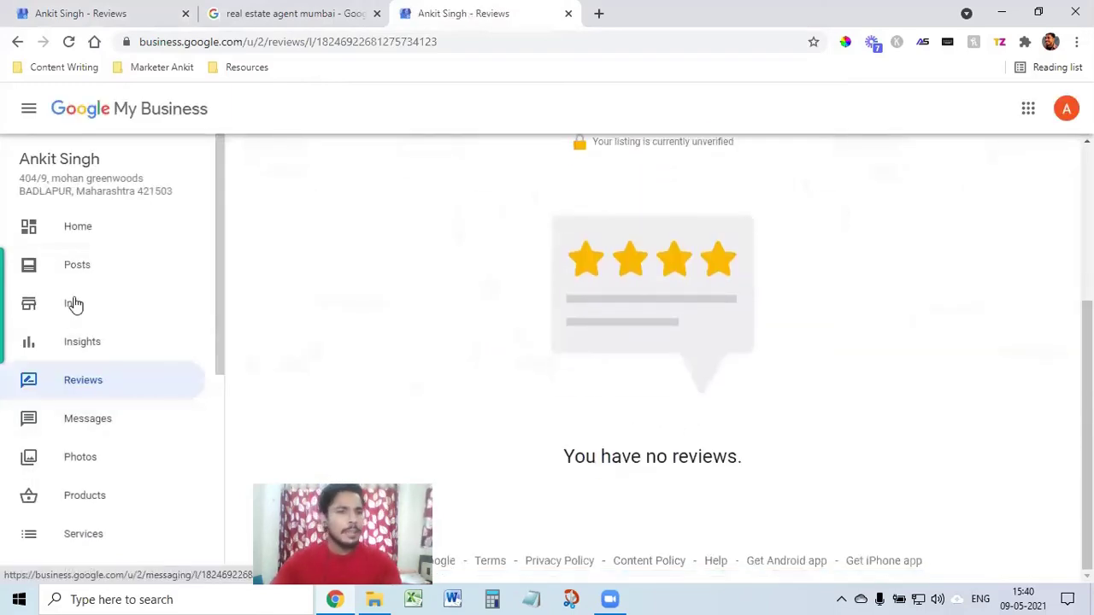
pyautogui.click(75, 231)
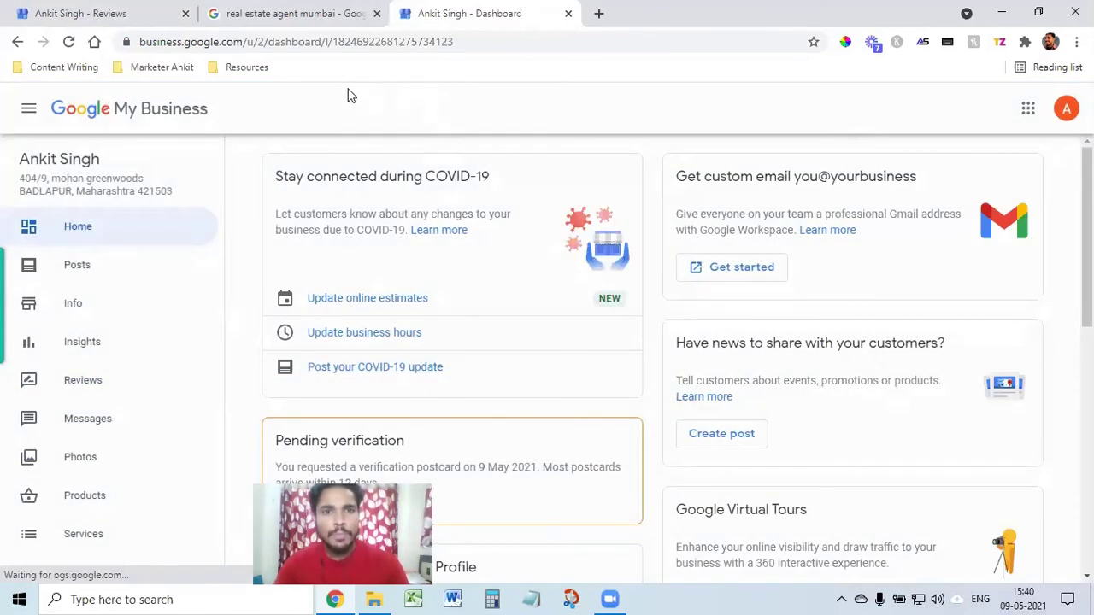
pyautogui.click(365, 46)
pyautogui.hotkey('ctrl', 'c')
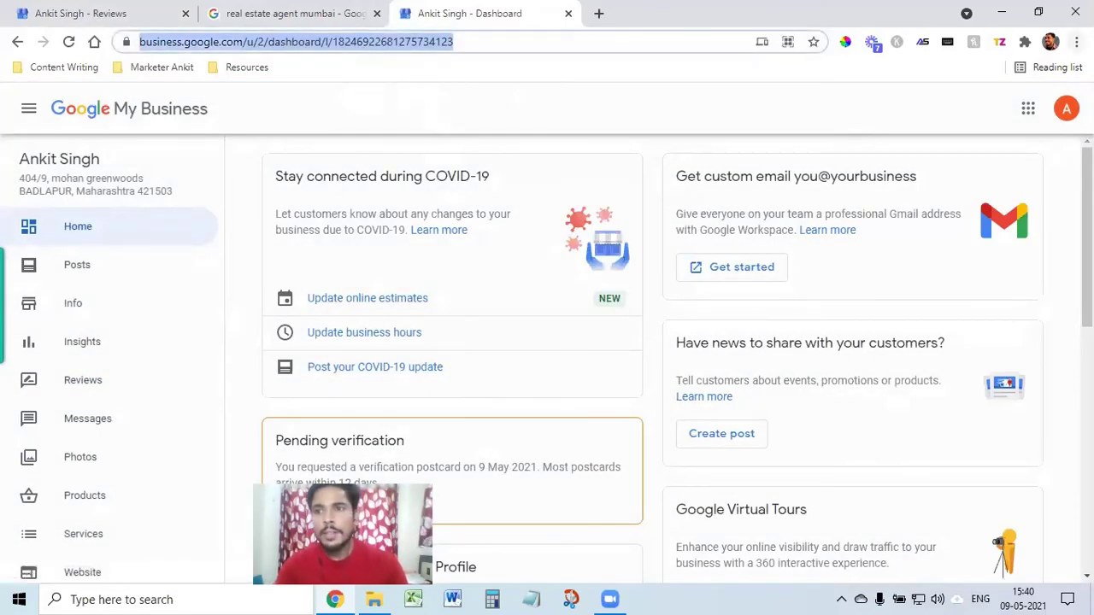
pyautogui.click(1077, 41)
pyautogui.click(946, 103)
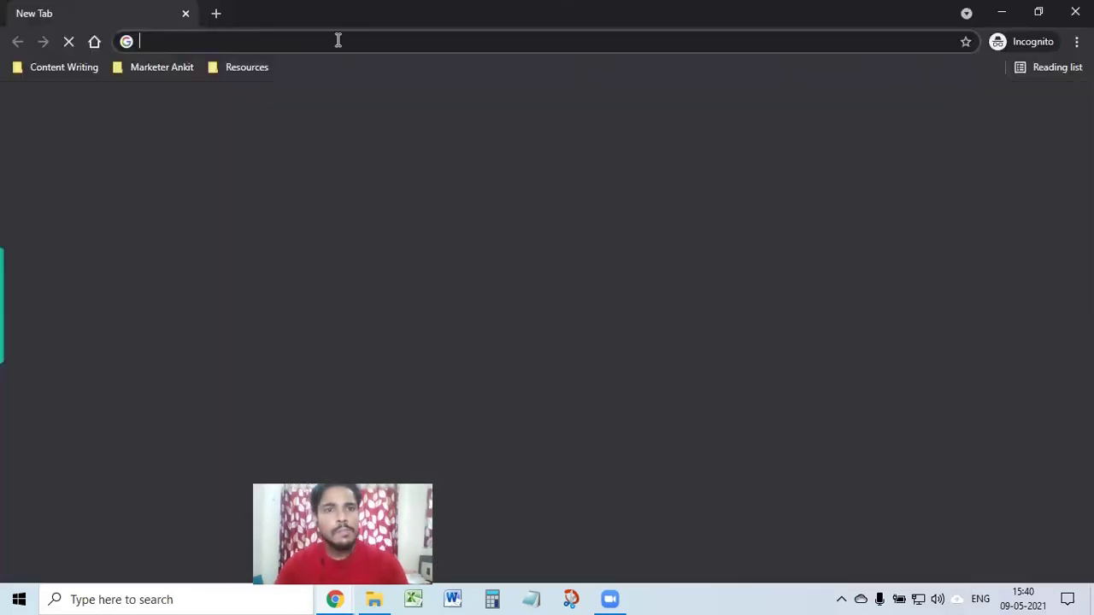
# Step: Load the dashboard link in incognito, confirm it asks for sign-in, then leave that window
pyautogui.hotkey('ctrl', 'v')
pyautogui.click(281, 71)
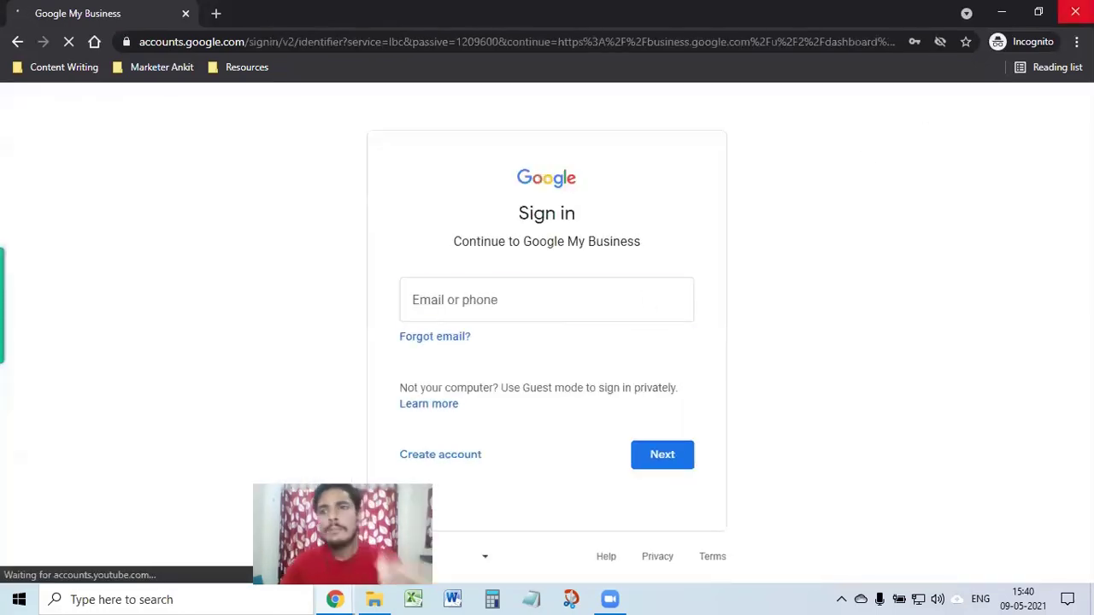
pyautogui.hotkey('alt', 'Tab')
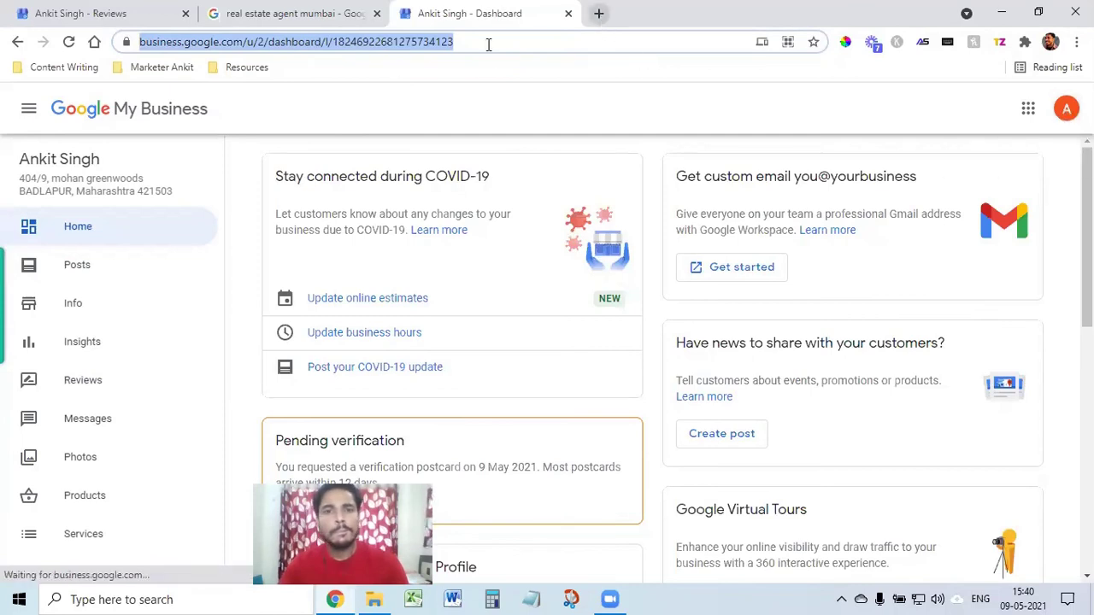
# Step: Open the Reviews section and scroll through its empty review list
pyautogui.click(504, 107)
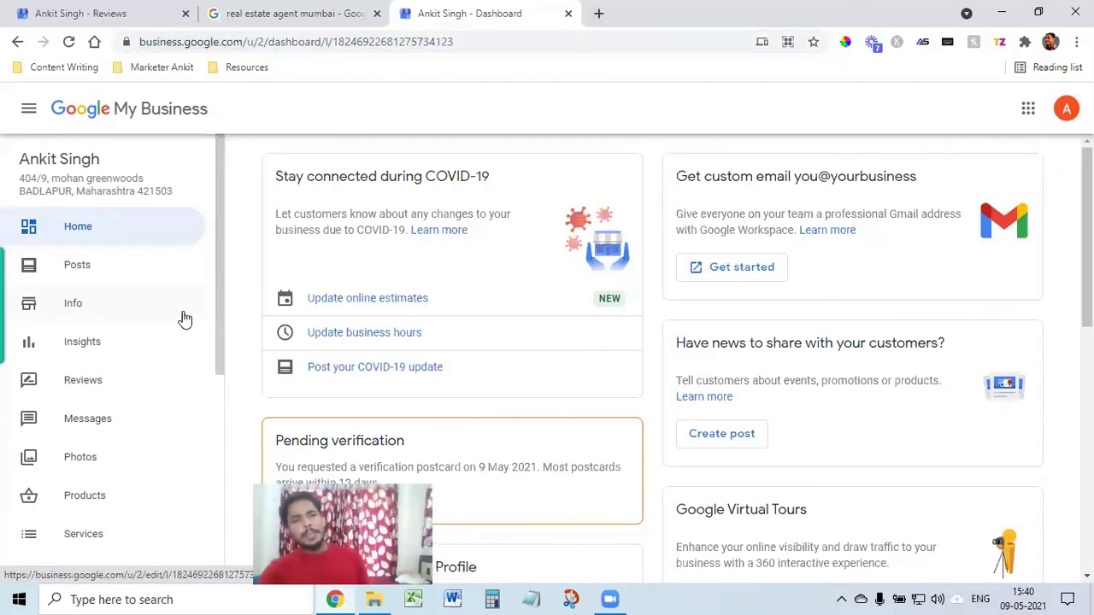
pyautogui.click(97, 384)
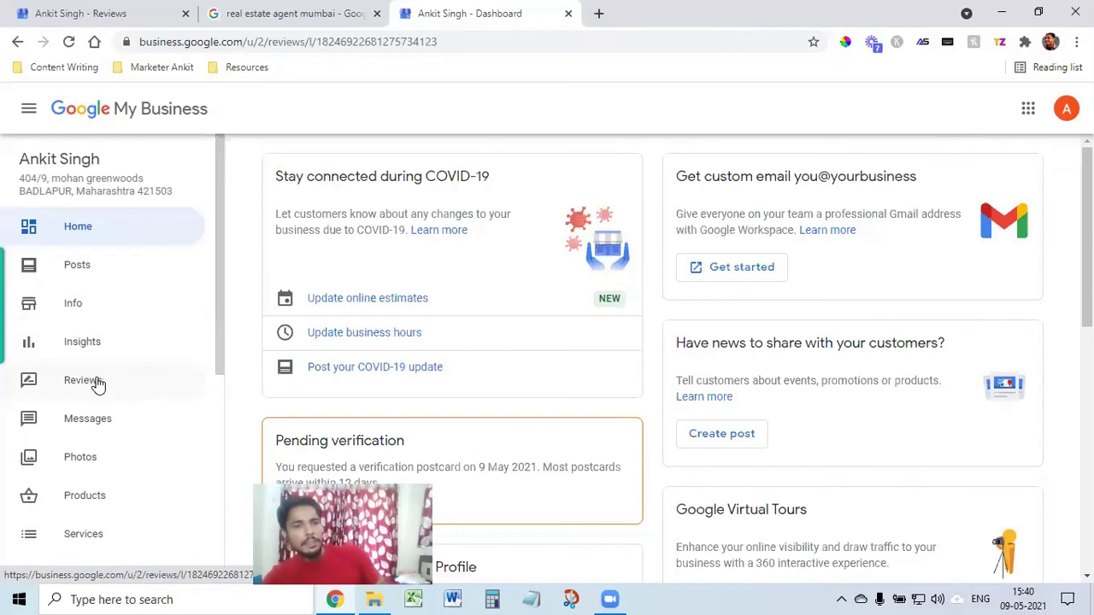
pyautogui.scroll(-2, 693, 450)
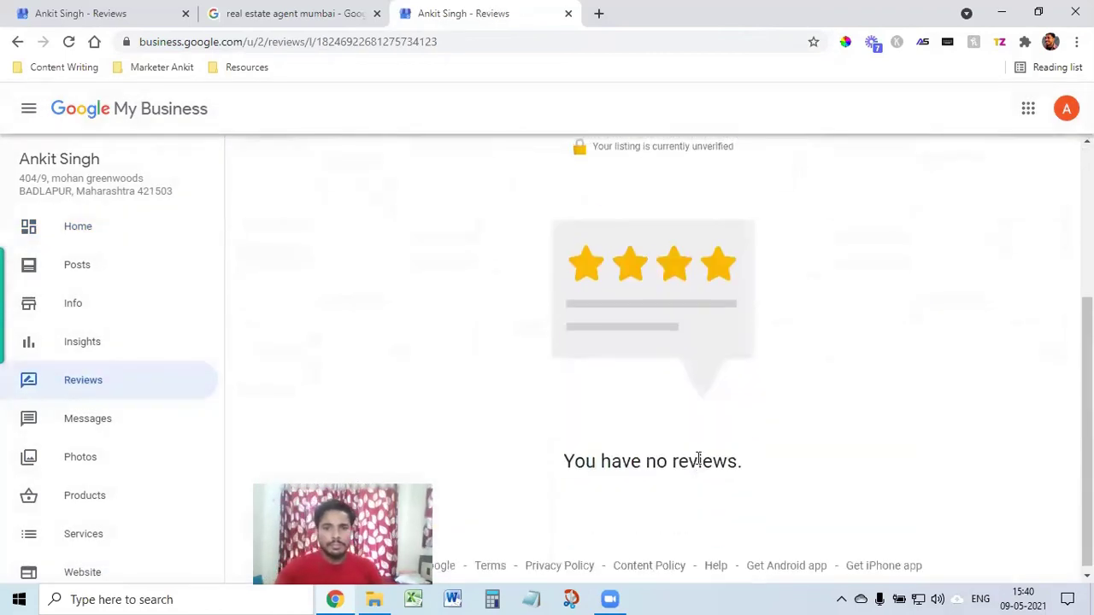
pyautogui.scroll(3, 693, 440)
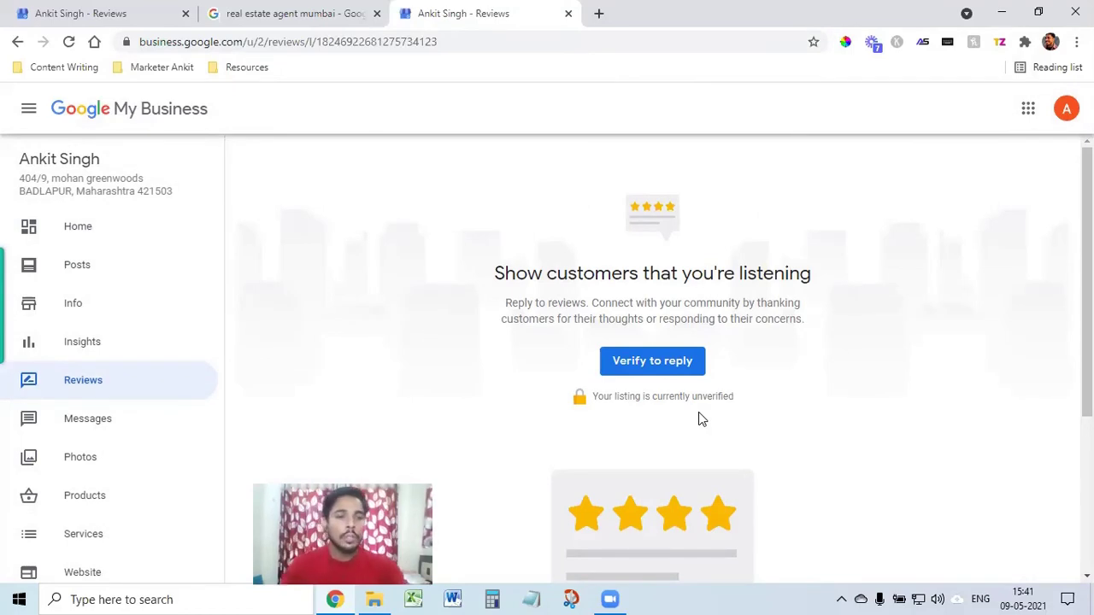
pyautogui.scroll(-3, 68, 517)
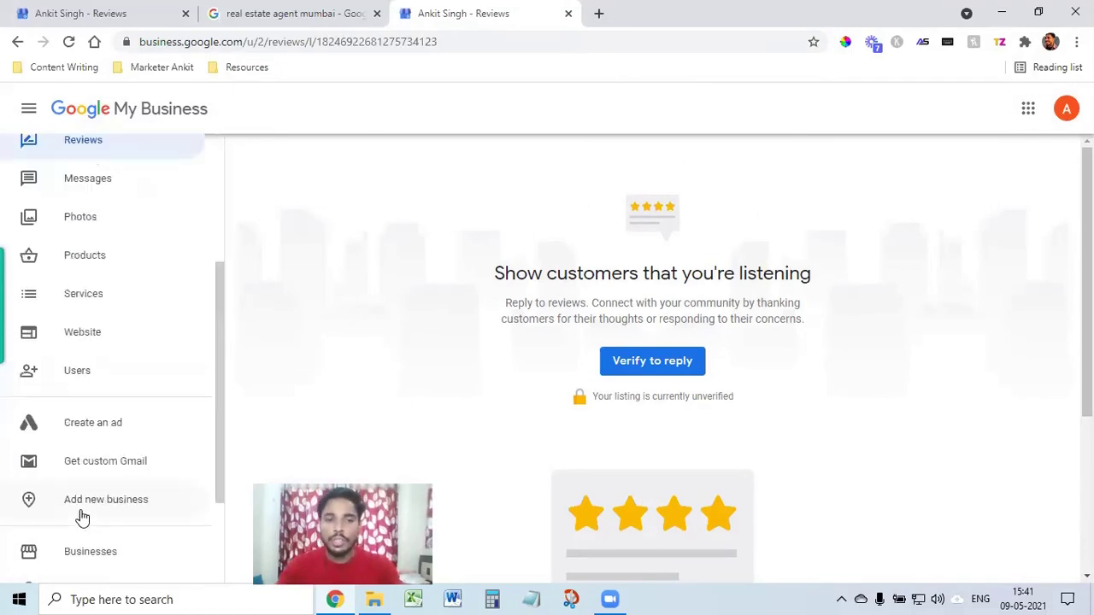
pyautogui.scroll(3, 77, 513)
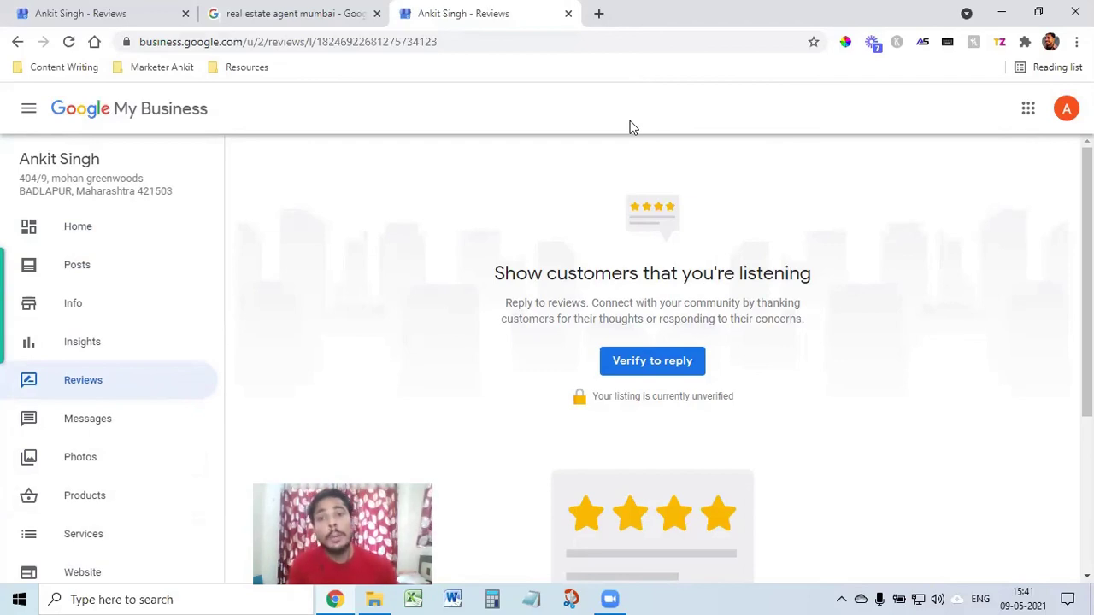
# Step: Search Google for '2 bhk property in kalyan west' in a new tab
pyautogui.click(599, 13)
pyautogui.click(604, 37)
pyautogui.write('2')
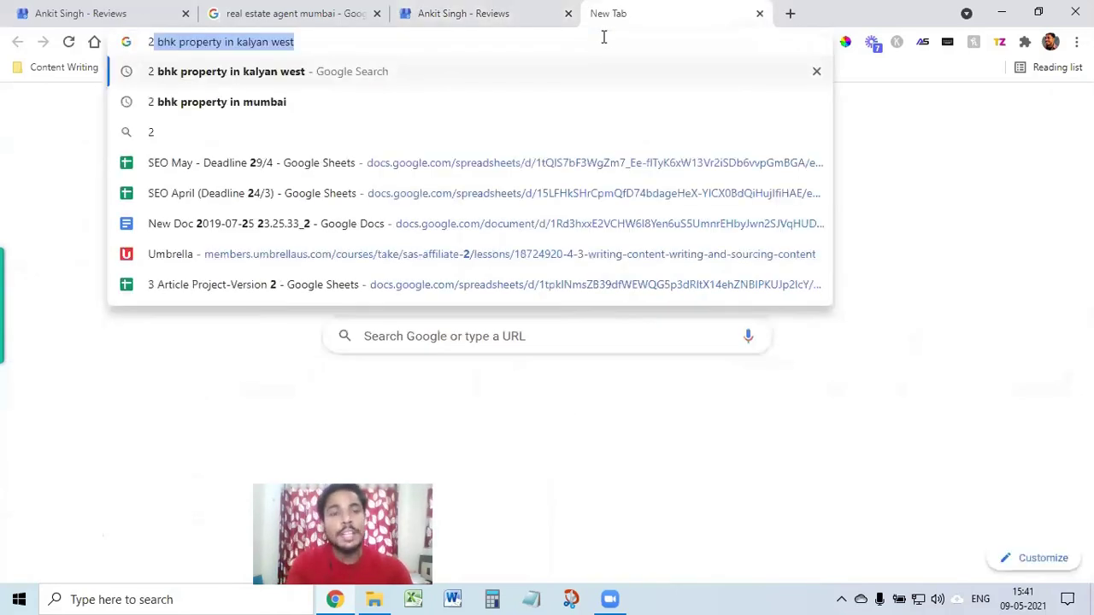
pyautogui.press('Return')
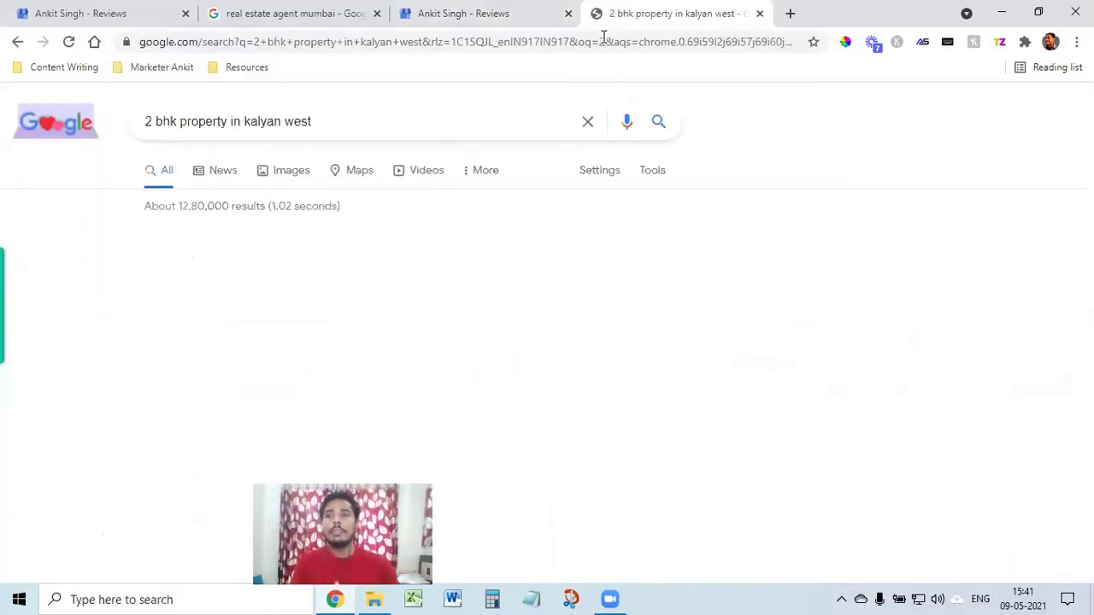